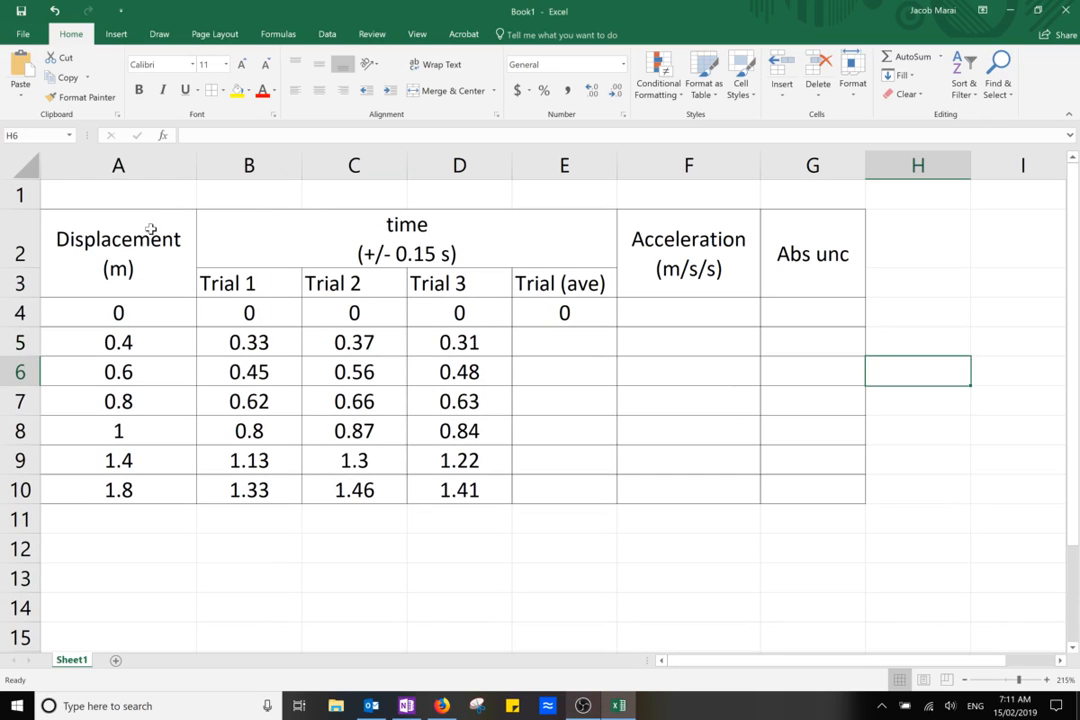
pyautogui.click(145, 238)
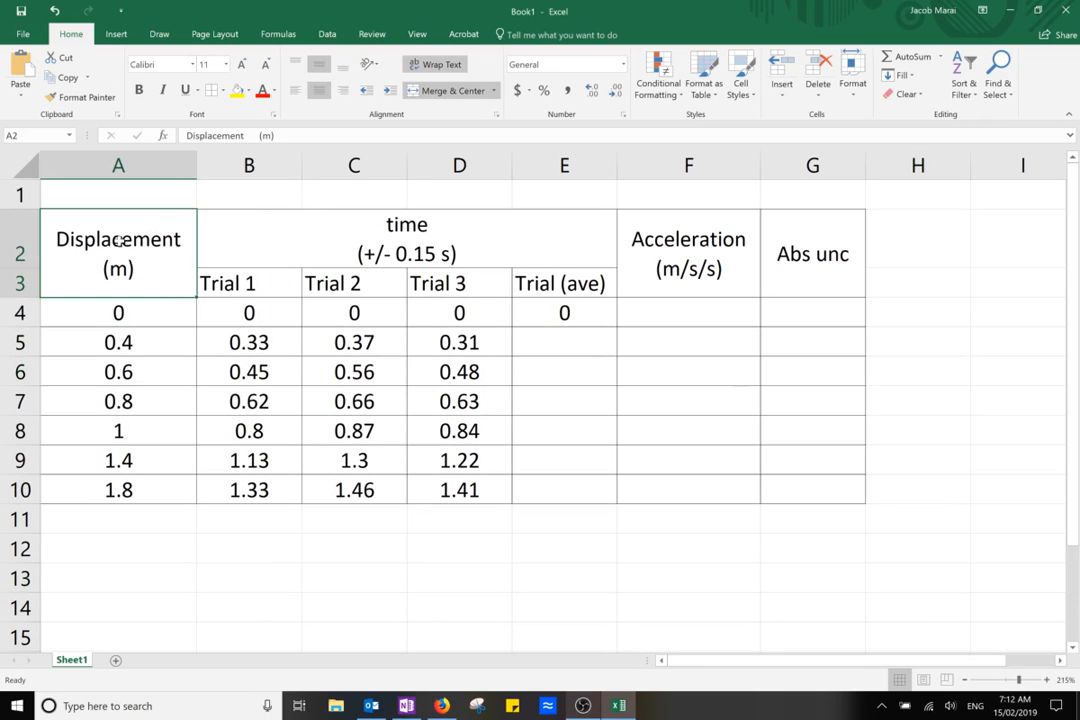
pyautogui.click(505, 230)
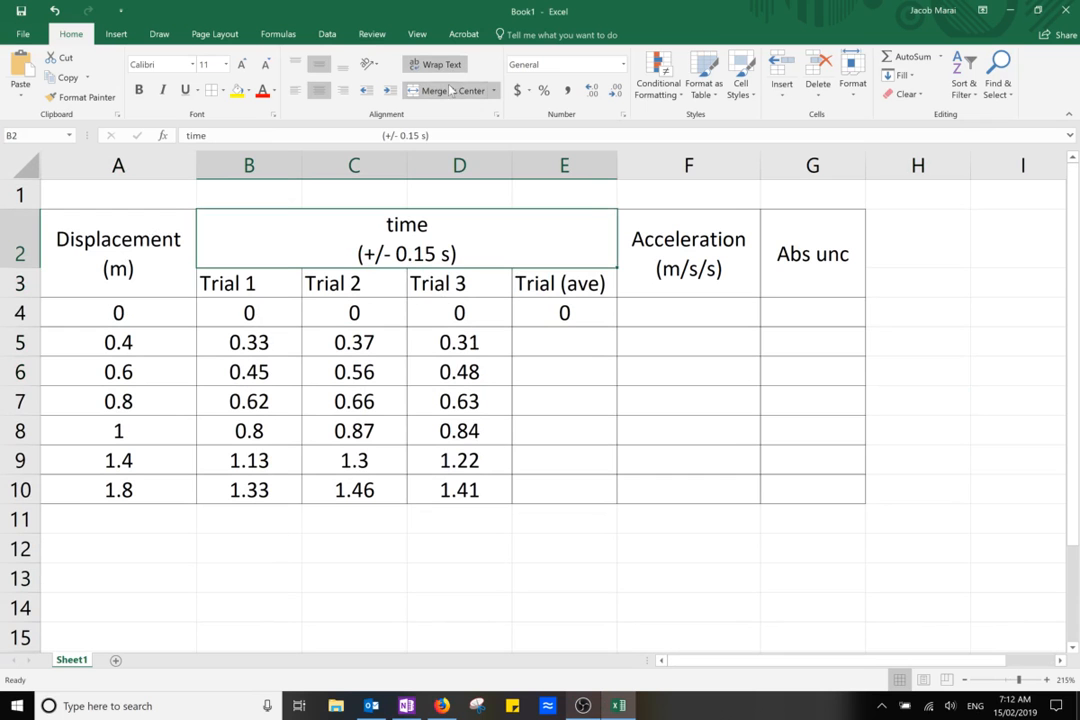
pyautogui.click(564, 342)
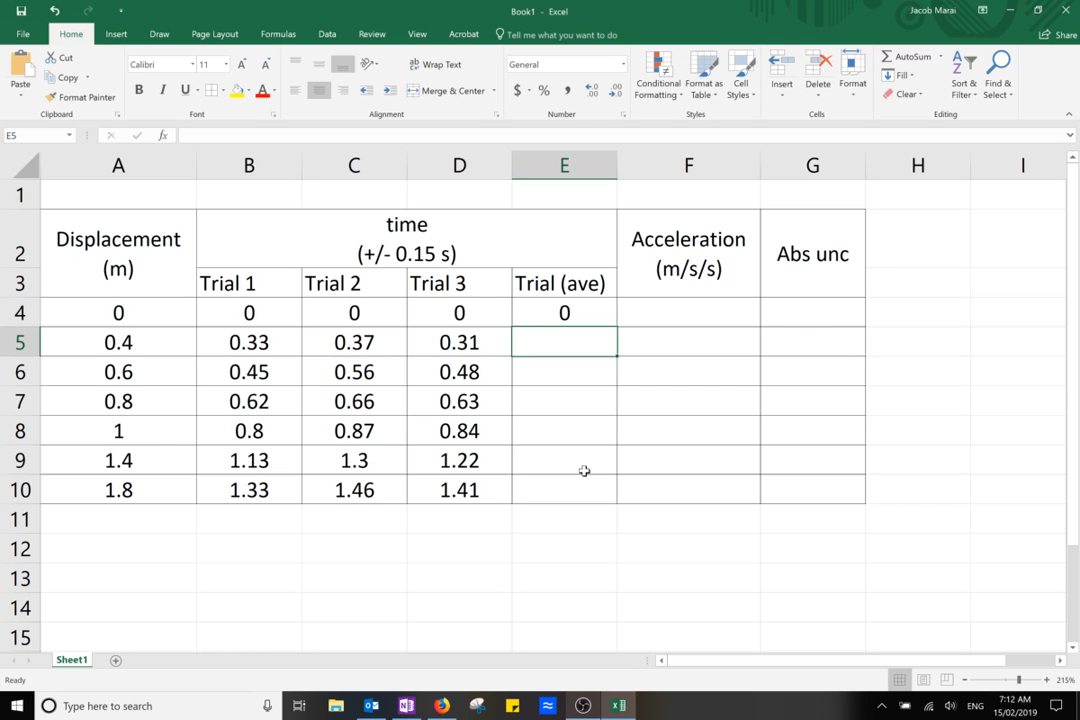
pyautogui.click(124, 343)
pyautogui.click(231, 352)
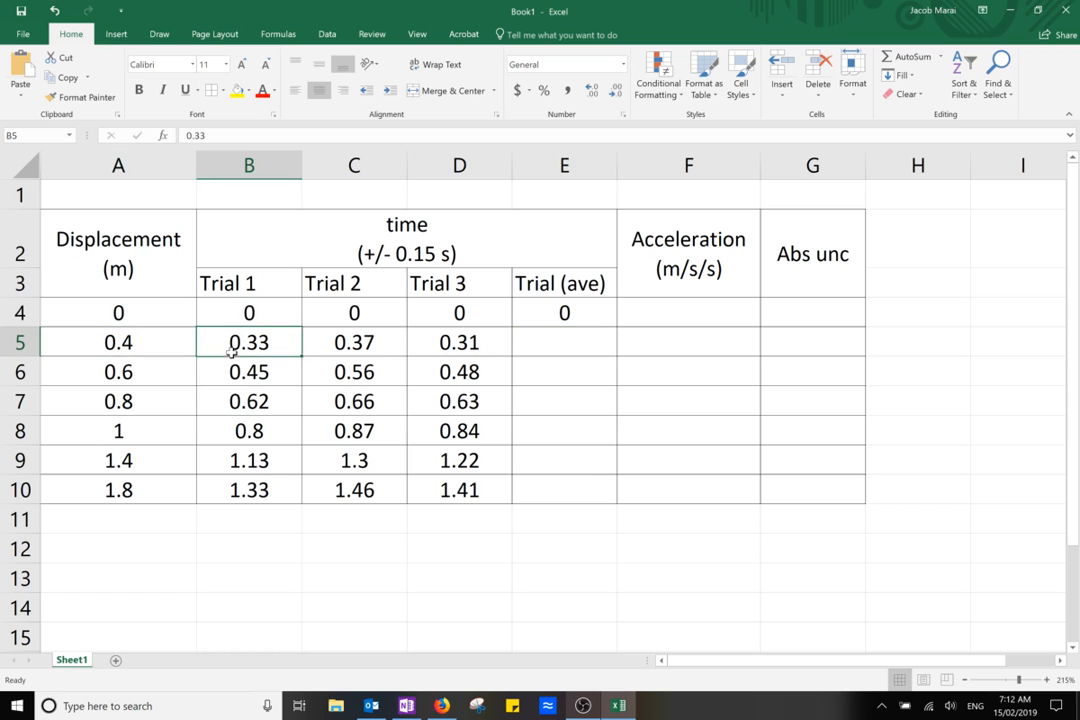
# - Calculate the average of the three trial times for the 0.4 m displacement in E5 with =average(B5:D5)
pyautogui.click(531, 340)
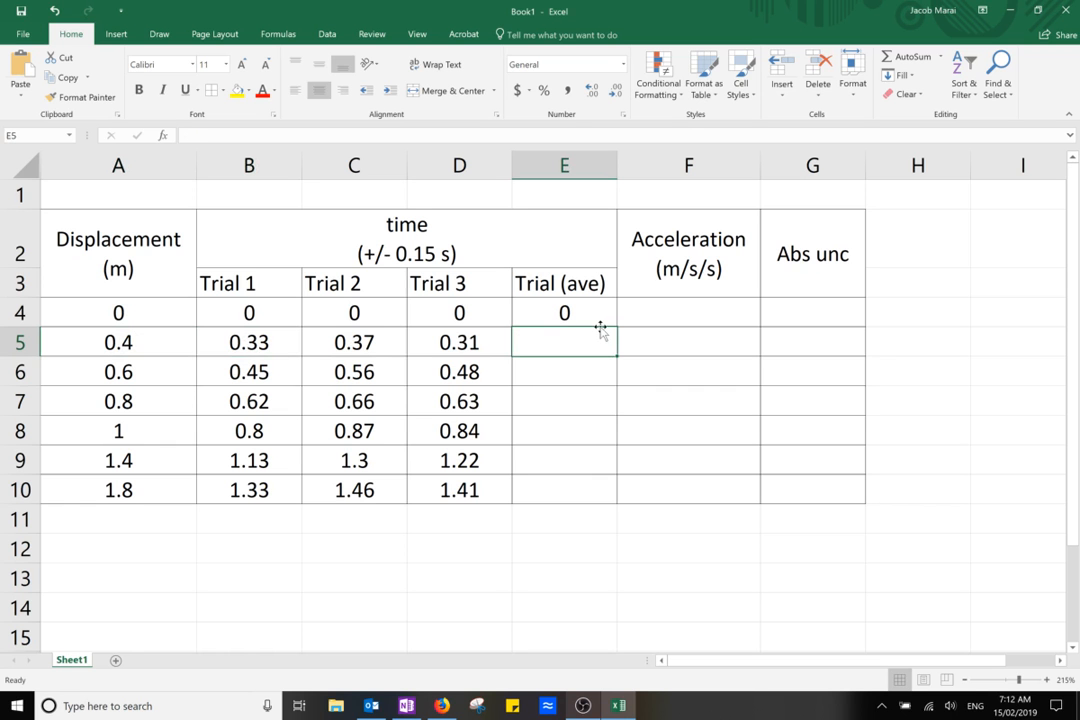
pyautogui.write('=')
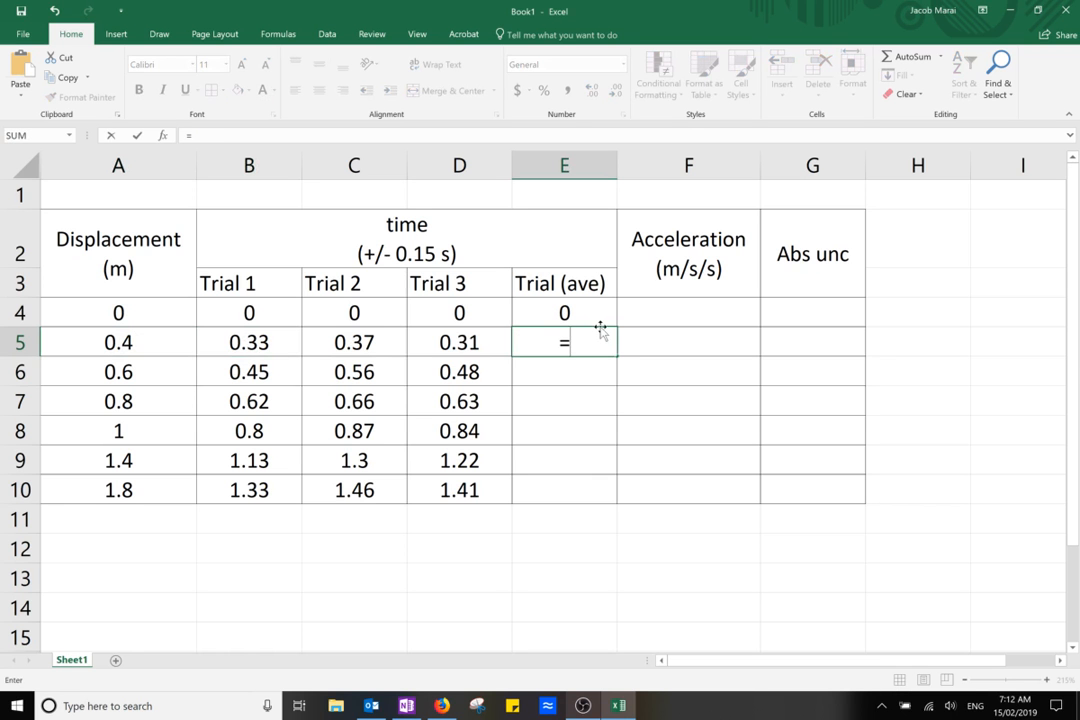
pyautogui.write('average')
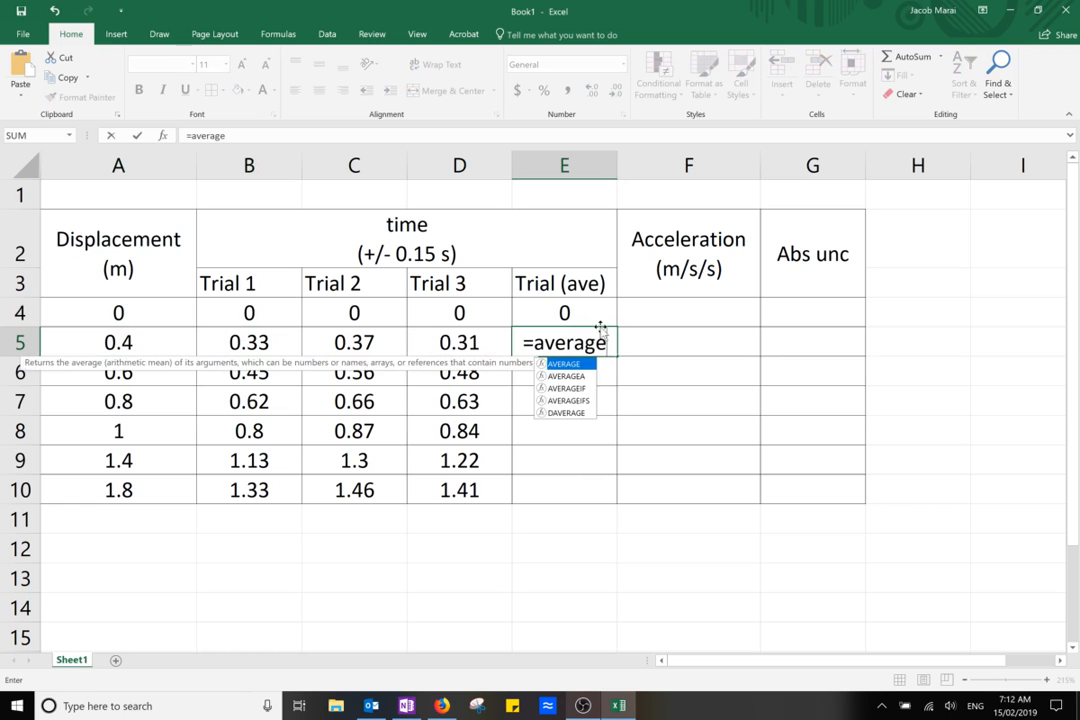
pyautogui.write('(')
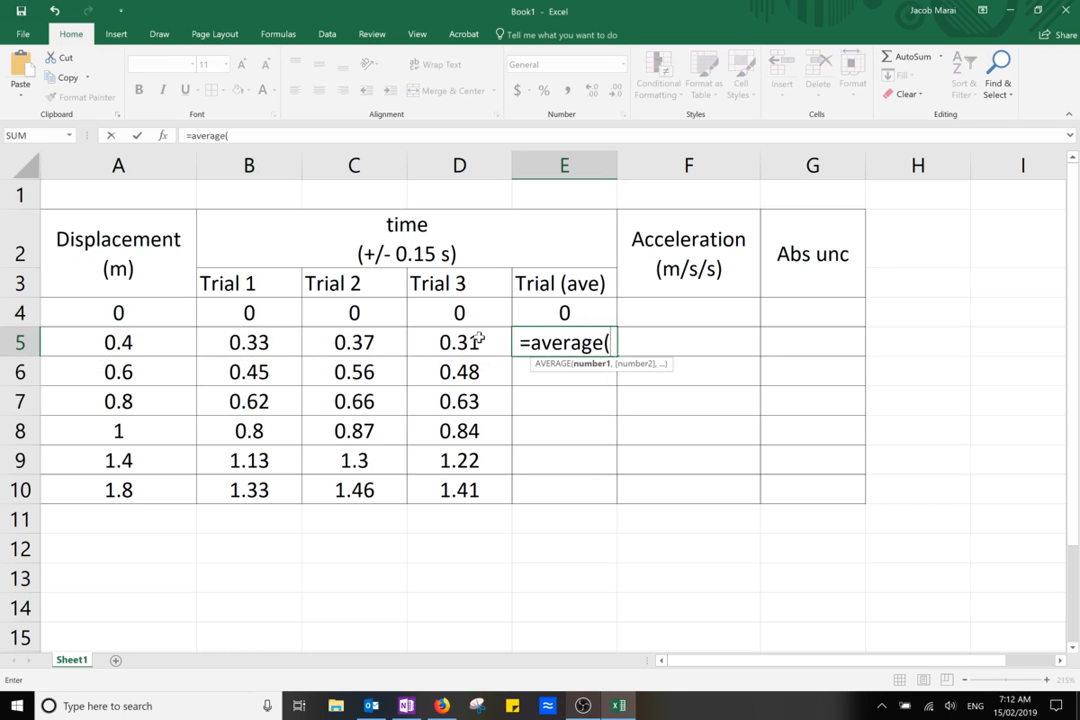
pyautogui.moveTo(482, 340); pyautogui.dragTo(275, 344)
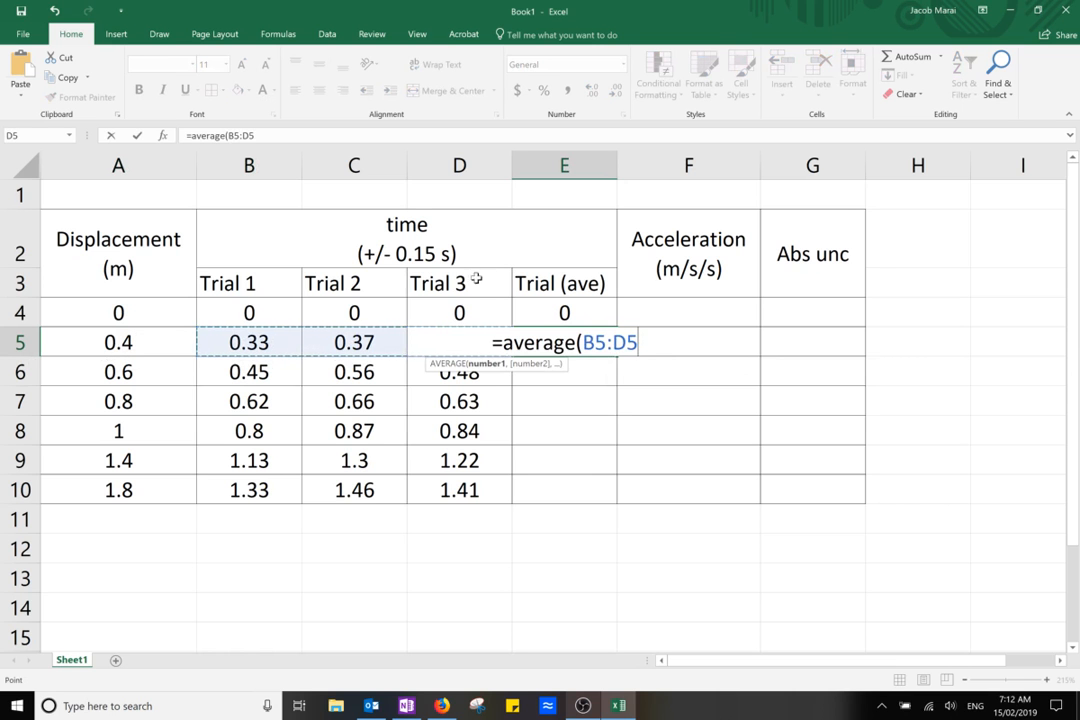
pyautogui.write(')')
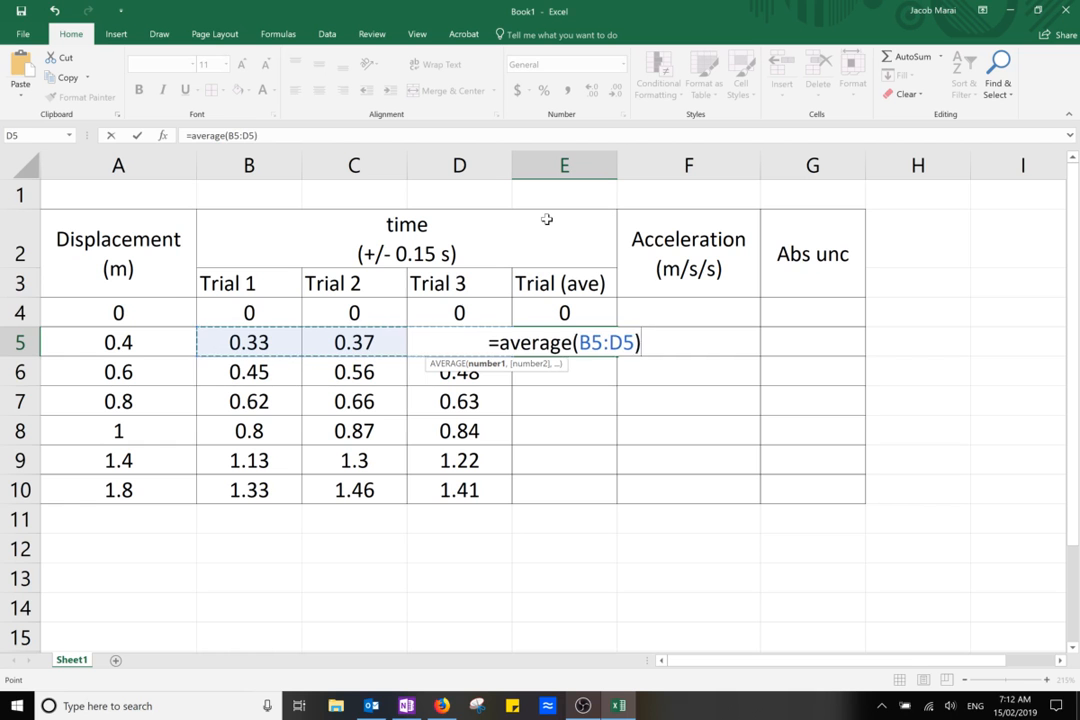
pyautogui.press('Return')
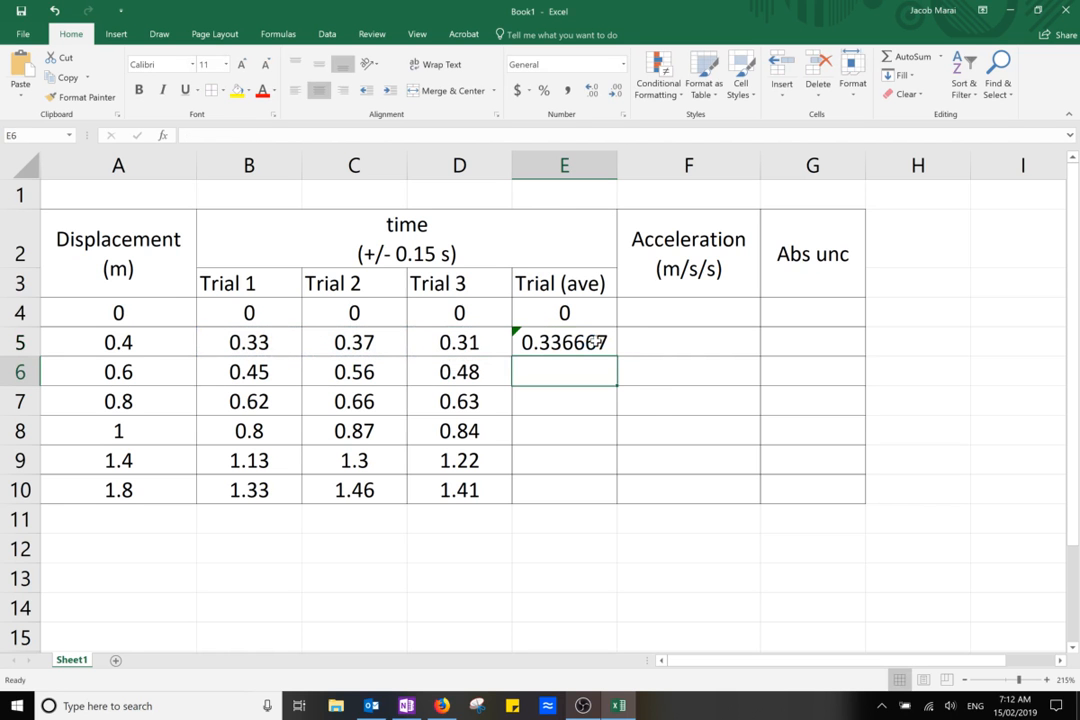
# - Fill the average formula from E5 down to E10 and check the cell references of the copy in E6
pyautogui.click(595, 343)
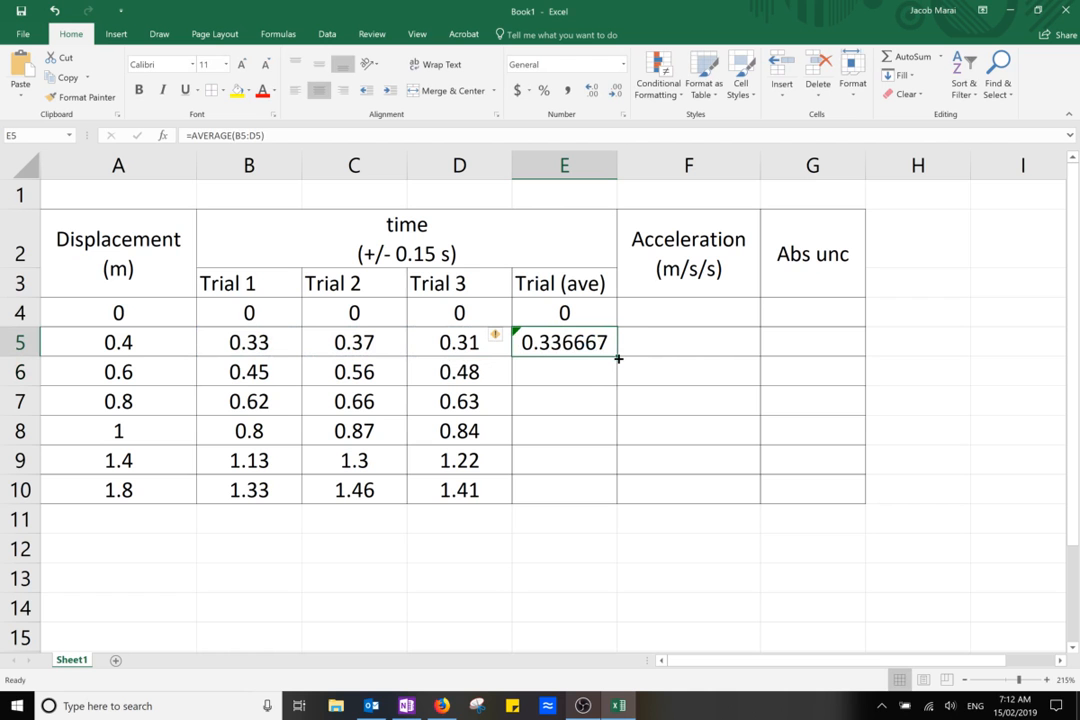
pyautogui.moveTo(618, 358); pyautogui.dragTo(606, 497)
pyautogui.click(570, 372)
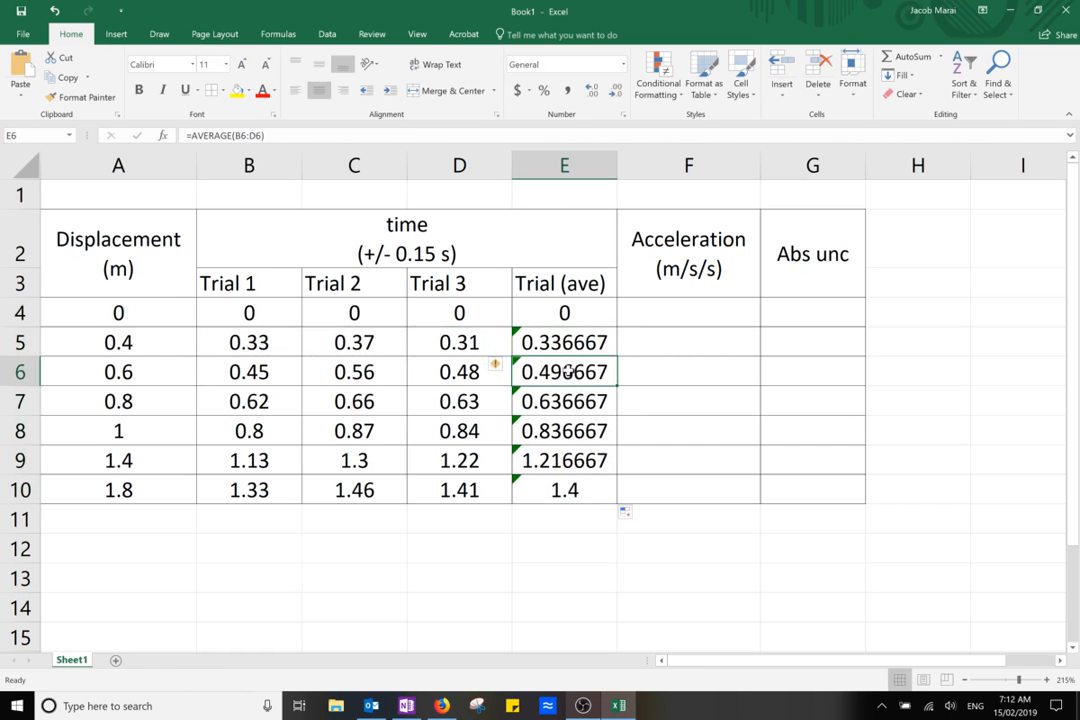
pyautogui.doubleClick(570, 372)
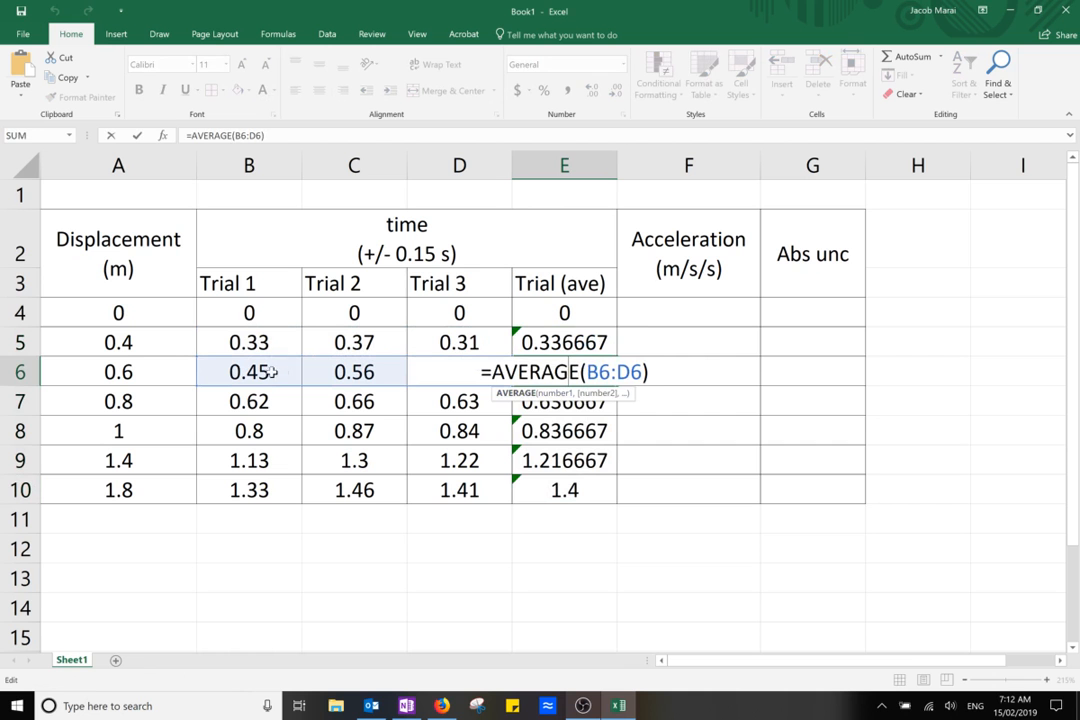
pyautogui.press('Return')
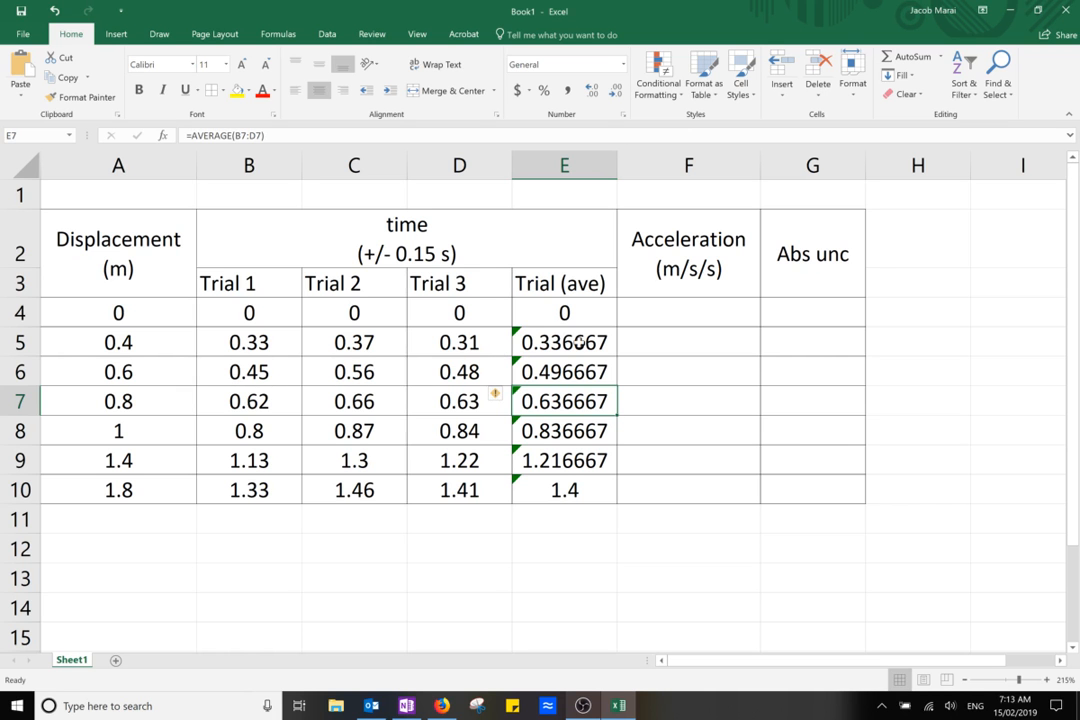
# - Format the average times in E5:E10 to show two decimal places
pyautogui.moveTo(578, 342); pyautogui.dragTo(581, 485)
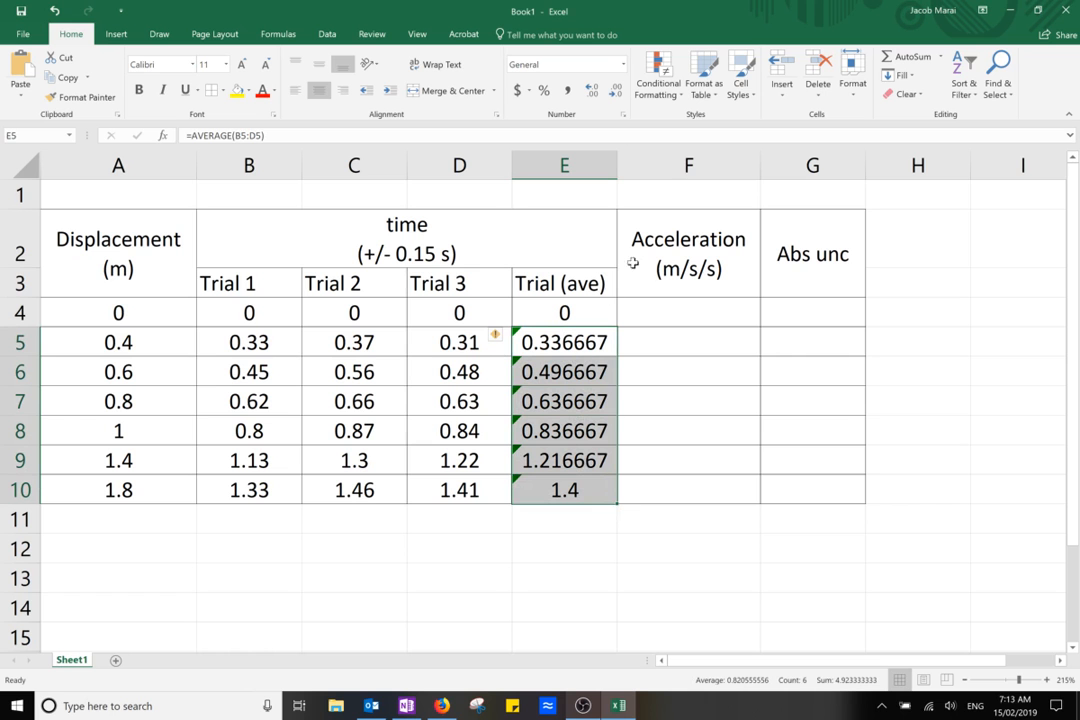
pyautogui.click(618, 91)
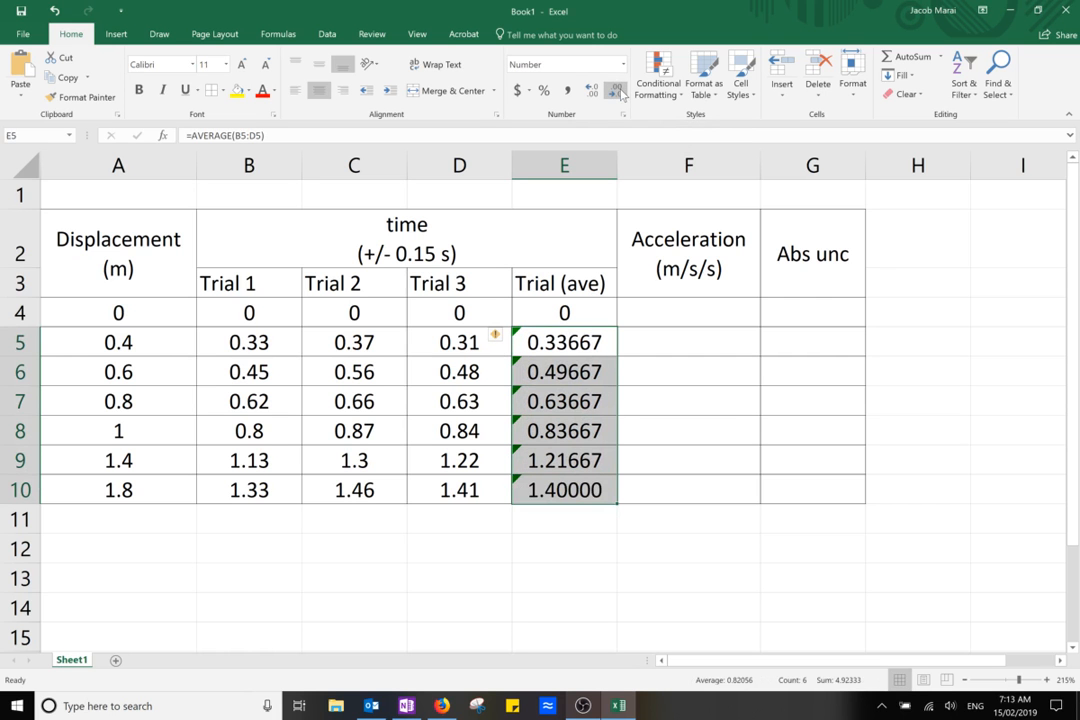
pyautogui.click(618, 91)
pyautogui.click(618, 91)
pyautogui.click(618, 91)
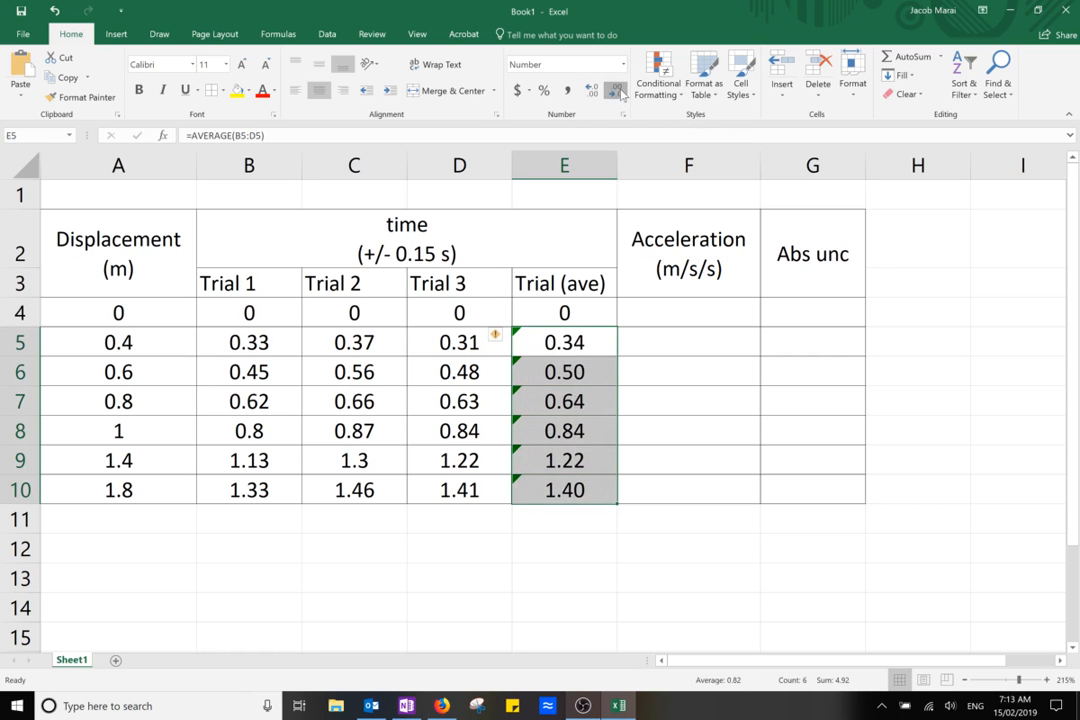
pyautogui.click(618, 91)
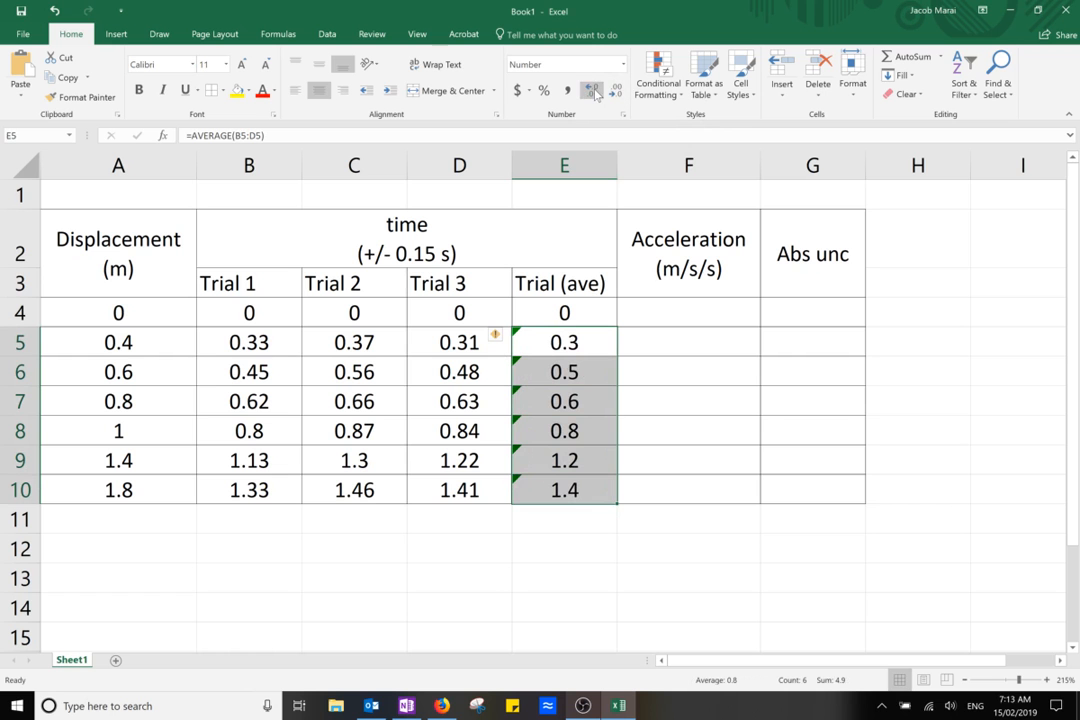
pyautogui.click(592, 91)
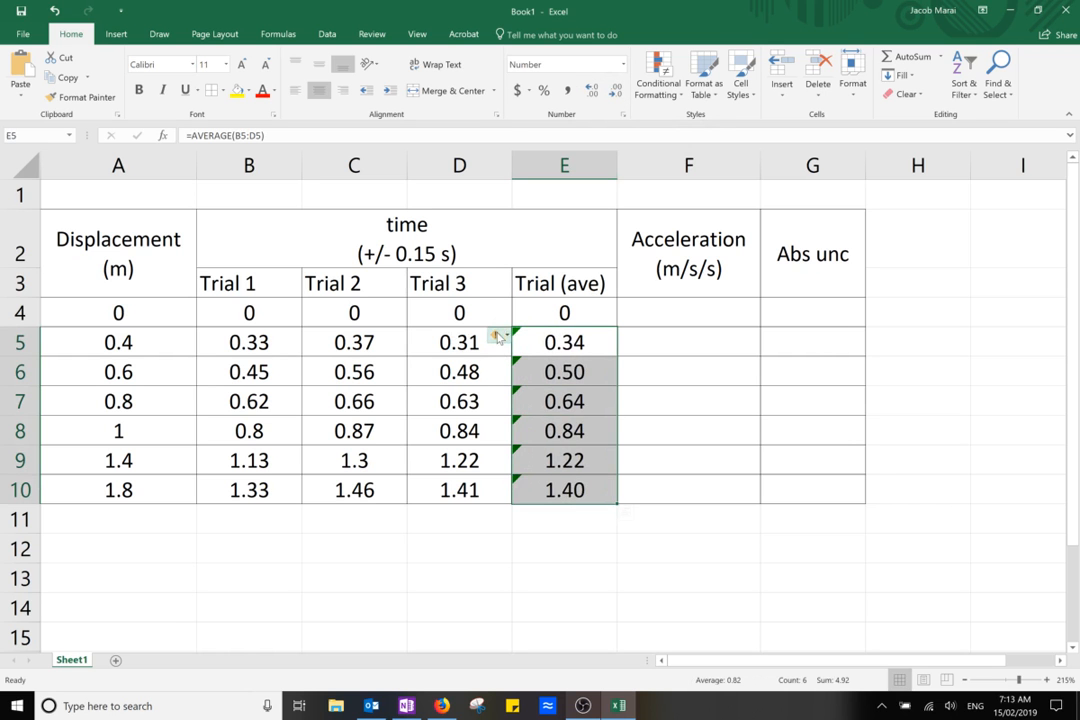
# - Try to give the Trial 2 time in C9 a second decimal by re-entering it as 1.30
pyautogui.click(376, 462)
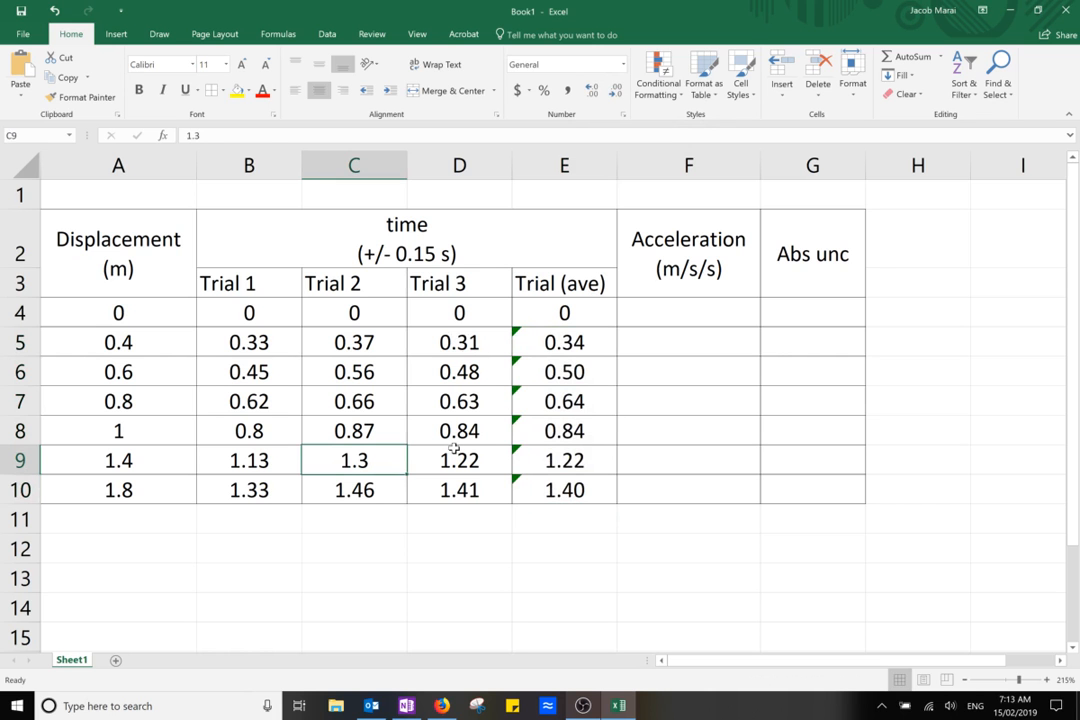
pyautogui.write('1')
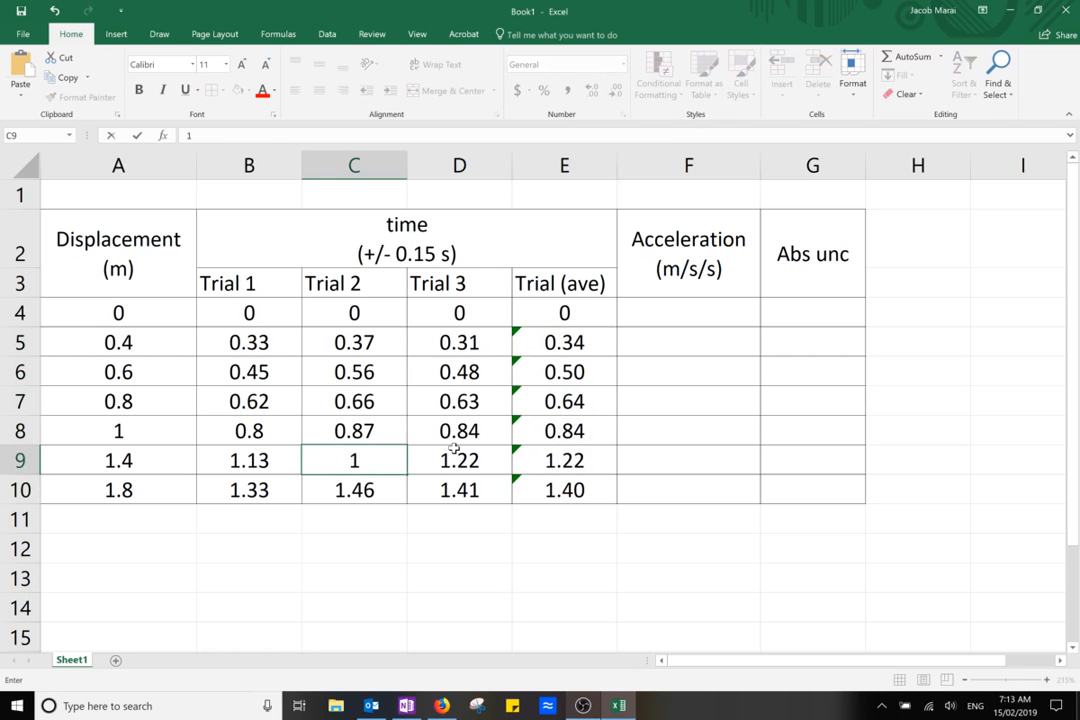
pyautogui.write('.30')
pyautogui.press('Return')
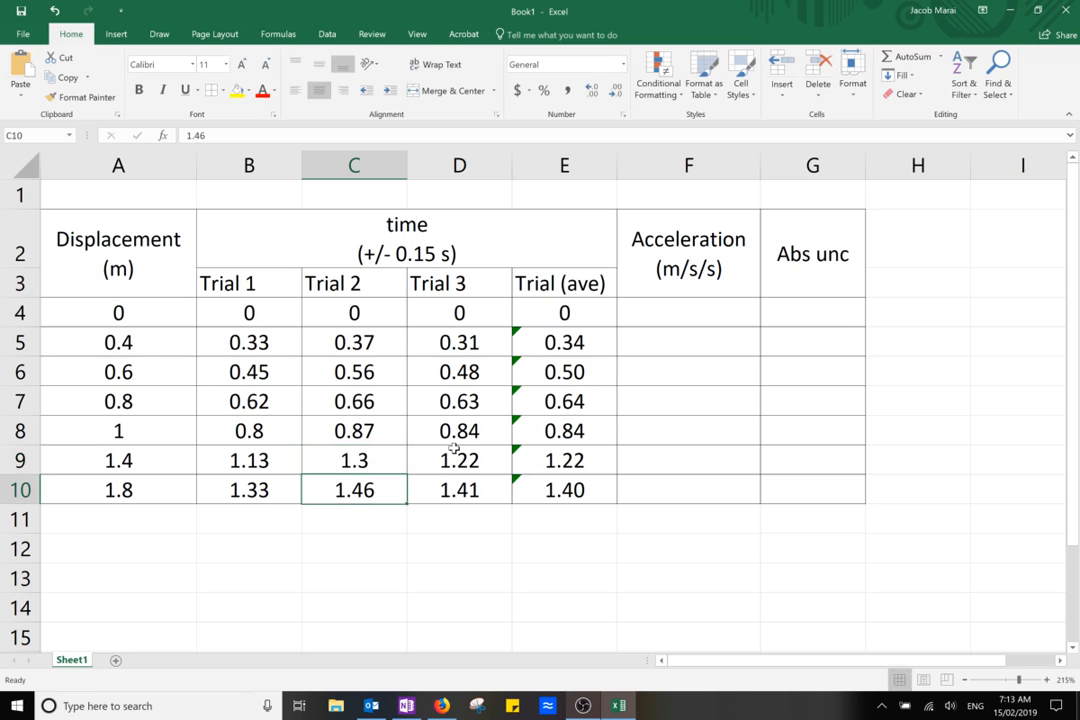
# - Format the Trial 2 times in C5:C10 to show two decimal places
pyautogui.moveTo(374, 340); pyautogui.dragTo(378, 480)
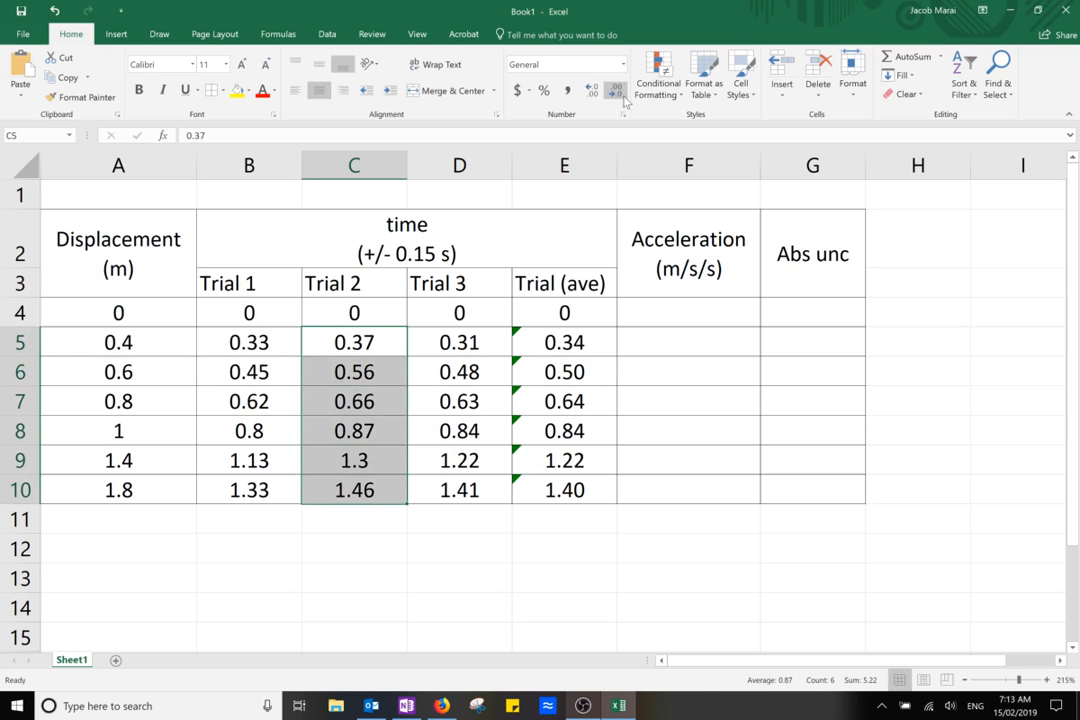
pyautogui.click(592, 90)
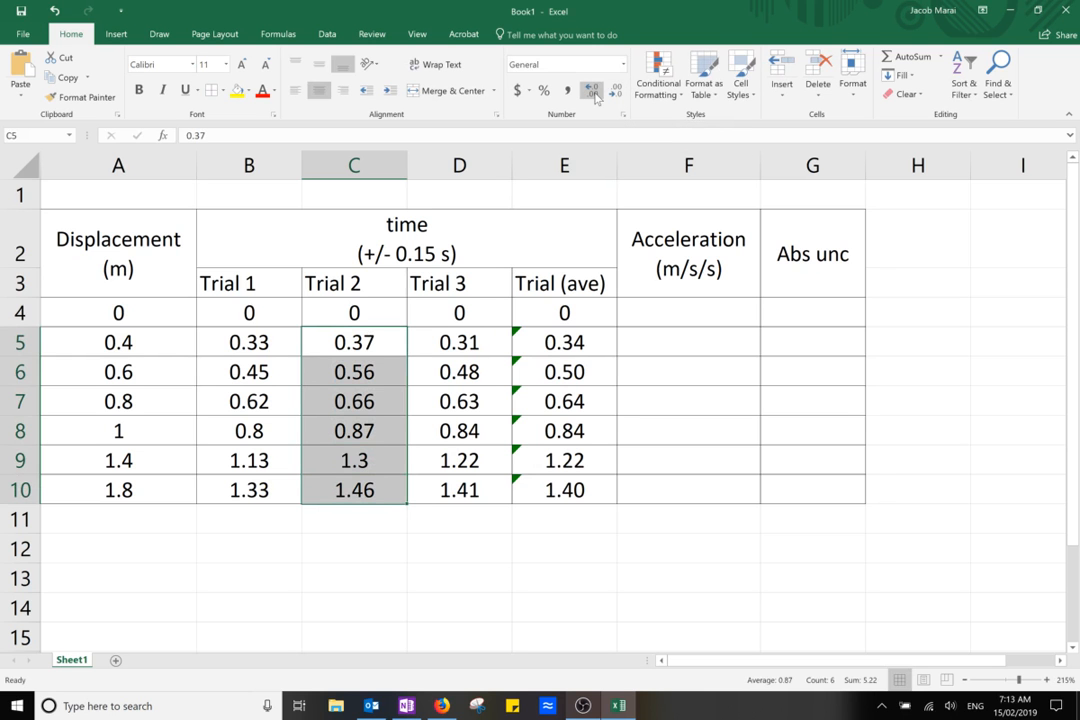
pyautogui.click(616, 92)
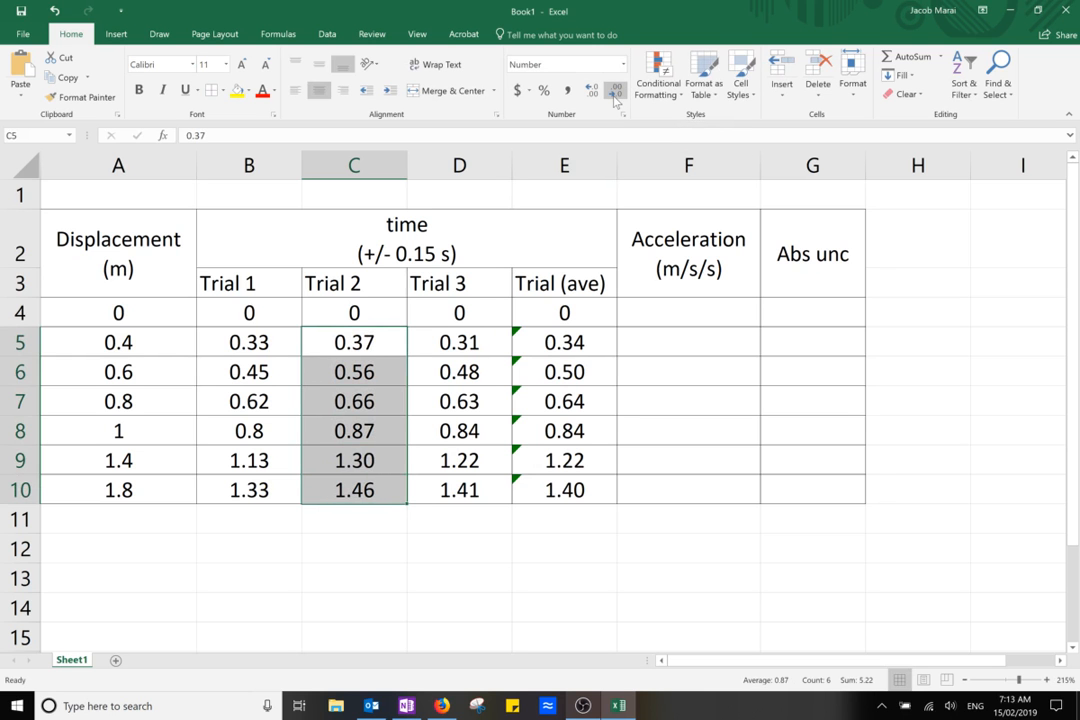
pyautogui.click(523, 625)
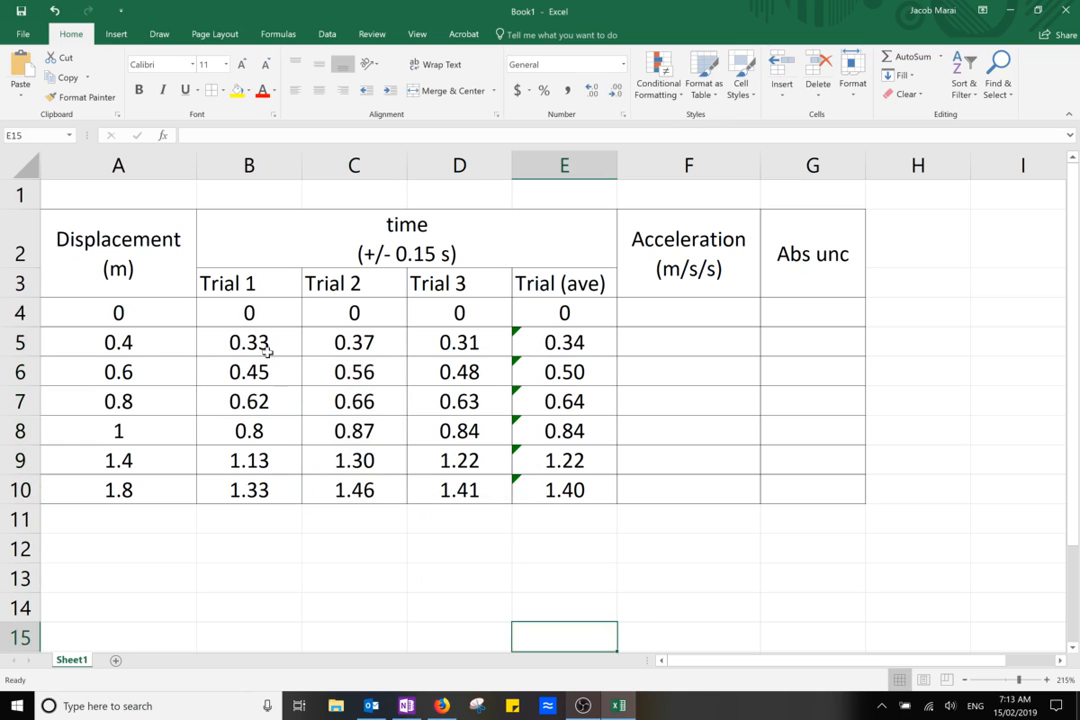
# - Format the Trial 1 times in B5:B10 to show two decimal places
pyautogui.moveTo(266, 350); pyautogui.dragTo(280, 482)
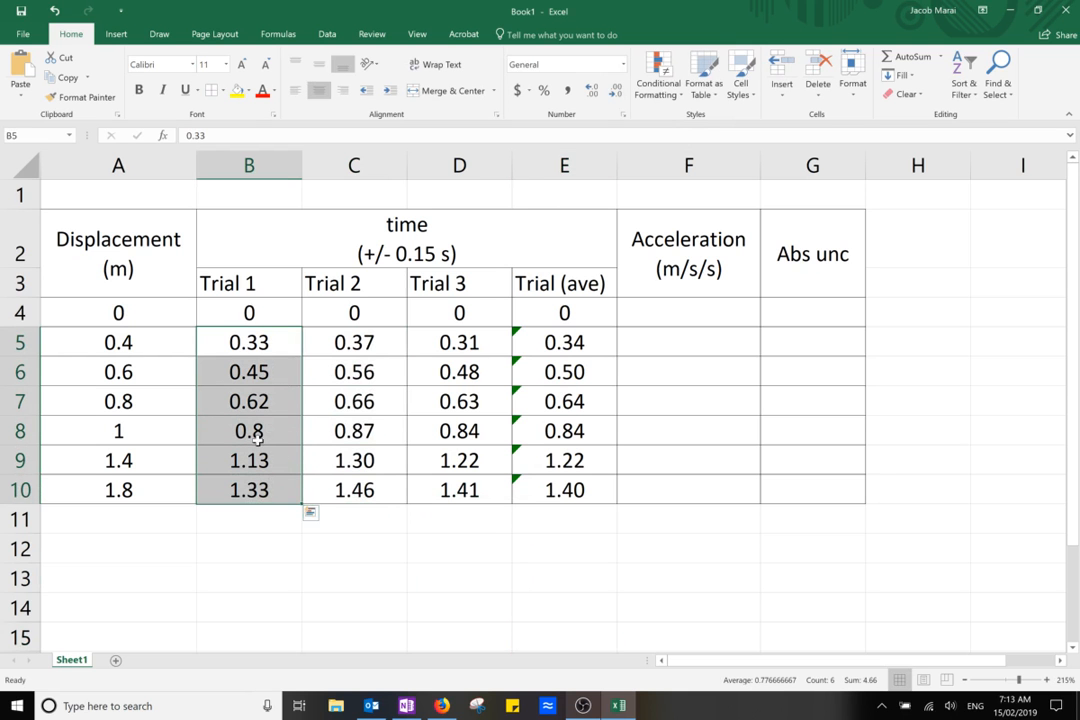
pyautogui.click(592, 90)
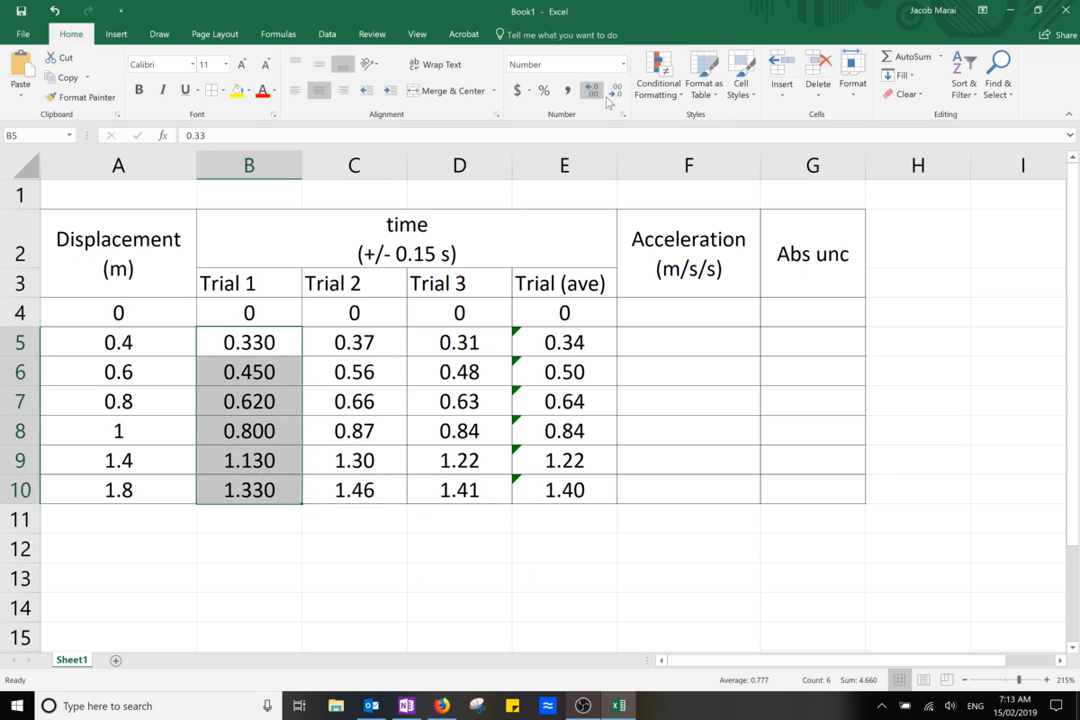
pyautogui.click(615, 90)
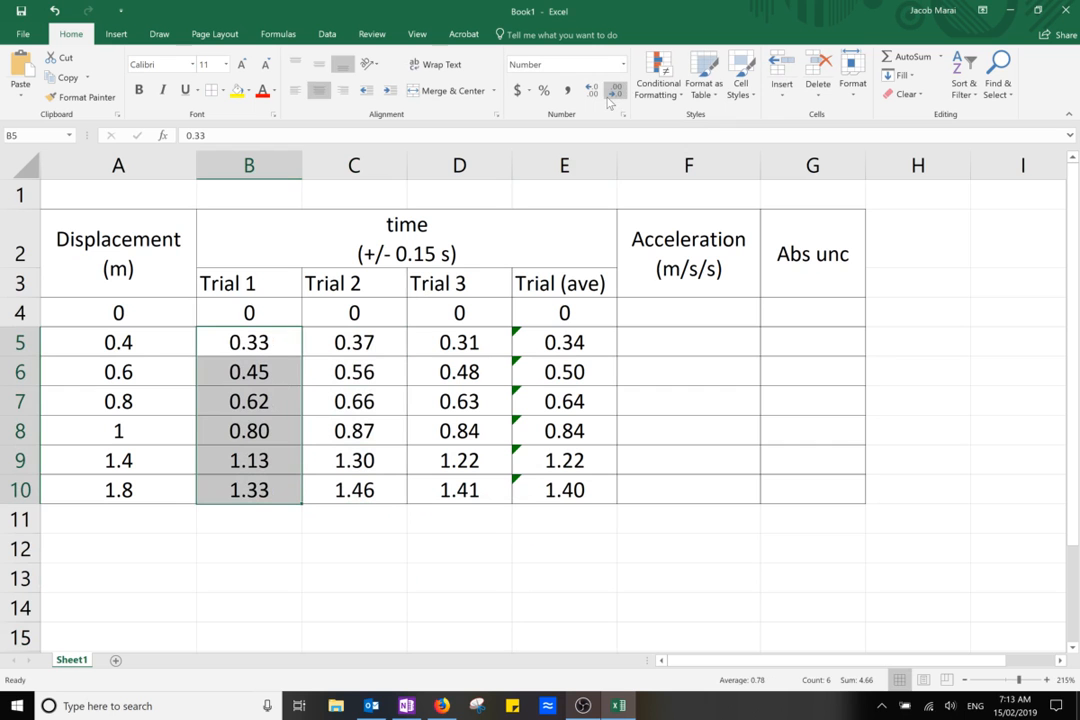
pyautogui.click(658, 541)
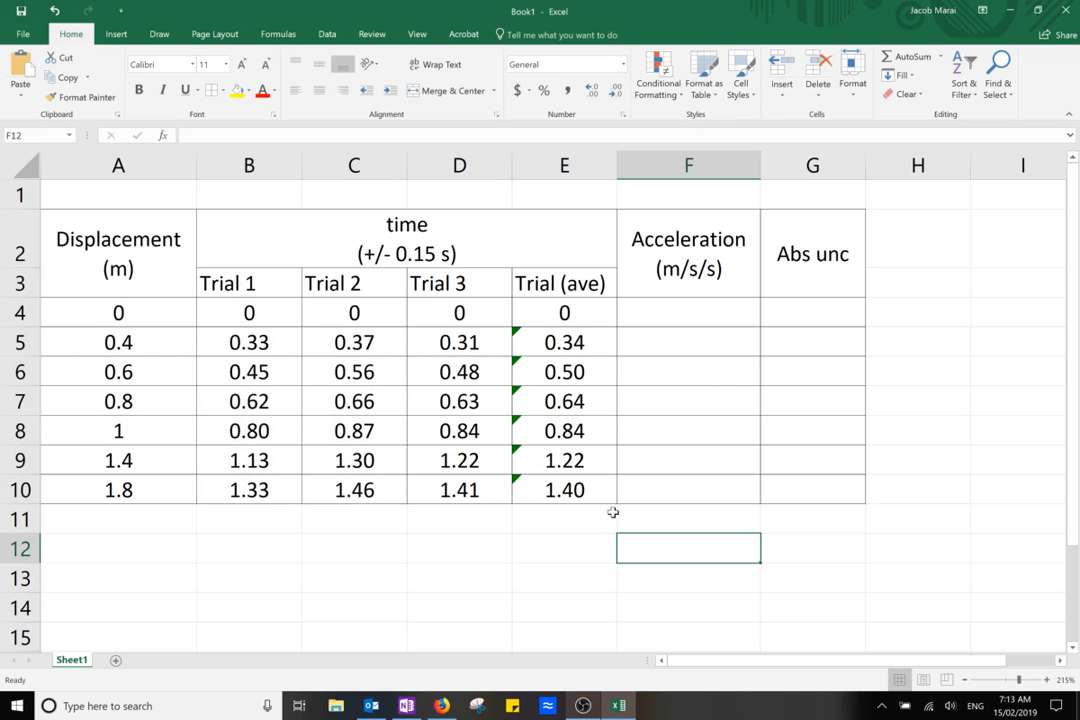
# - Enter a dash in F4 as the acceleration for the zero-displacement row
pyautogui.click(678, 313)
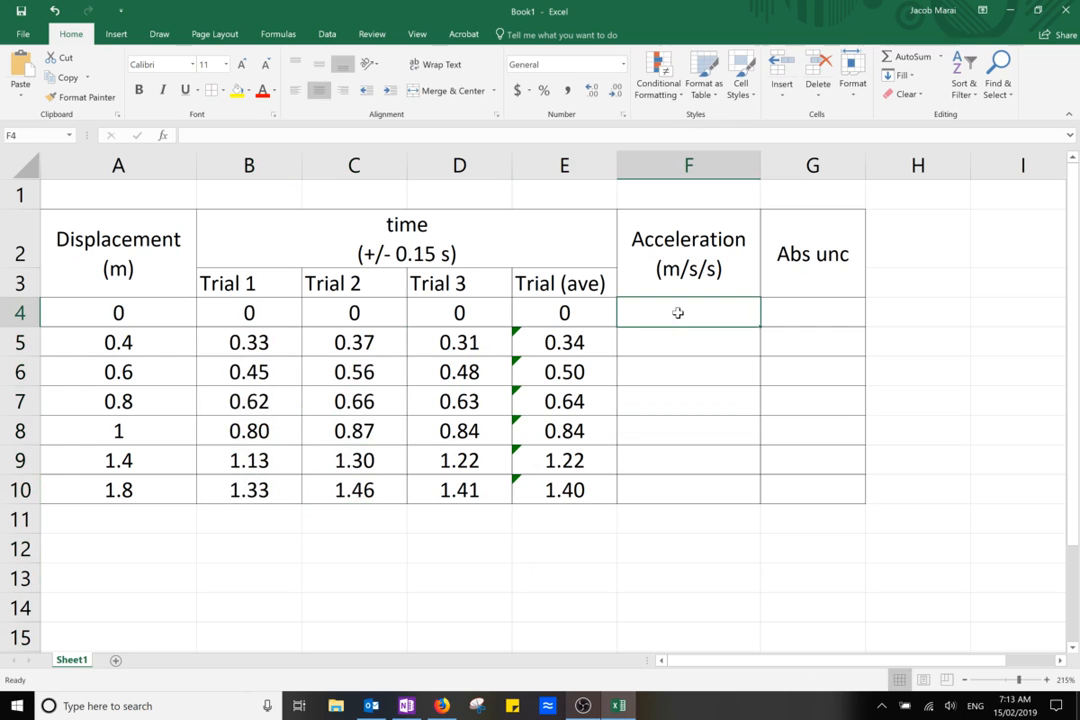
pyautogui.write('-')
pyautogui.press('Return')
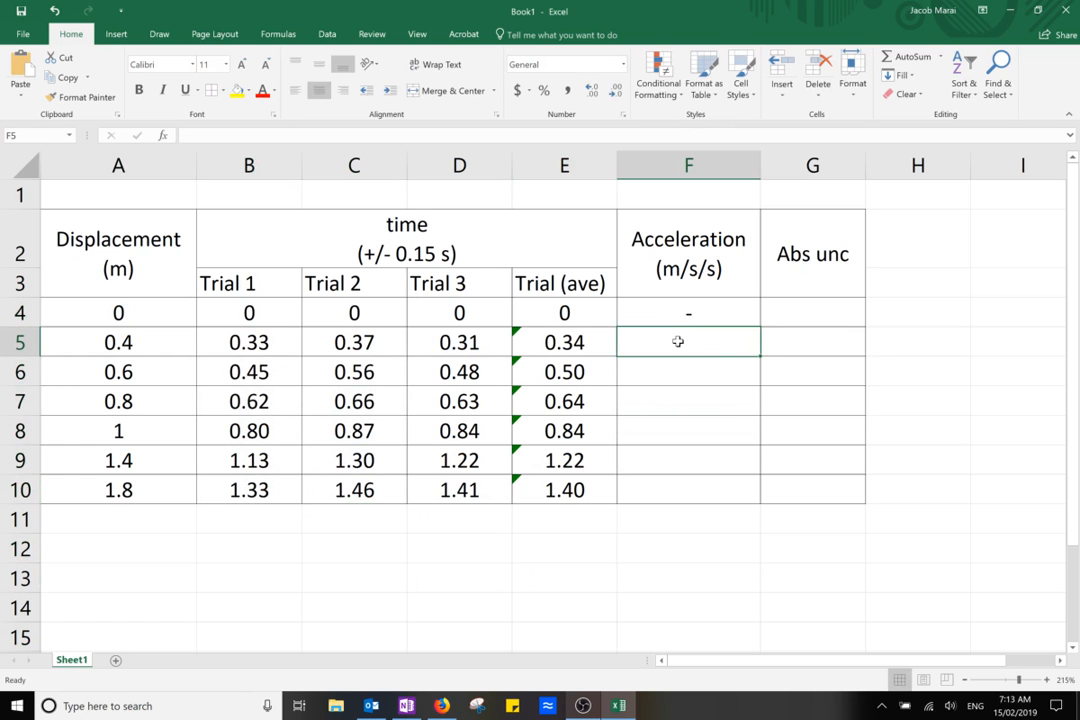
# - Enter the formula =(2*A5)/(E5^2) in F5 to calculate the acceleration for the 0.4 m displacement
pyautogui.doubleClick(678, 342)
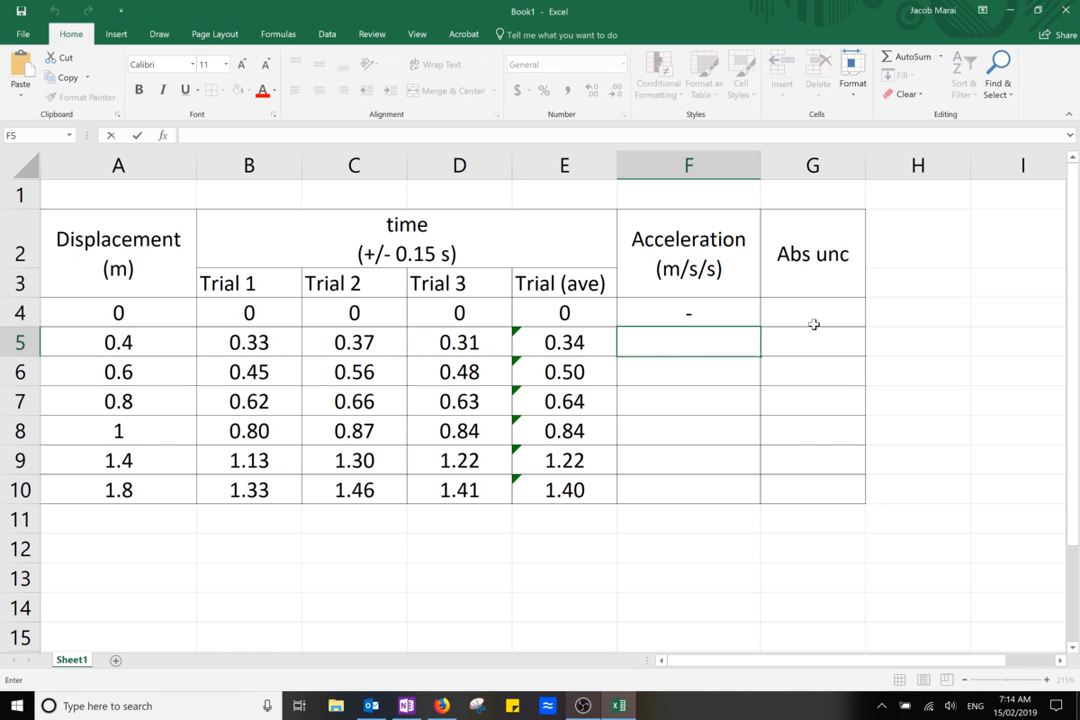
pyautogui.write('=(')
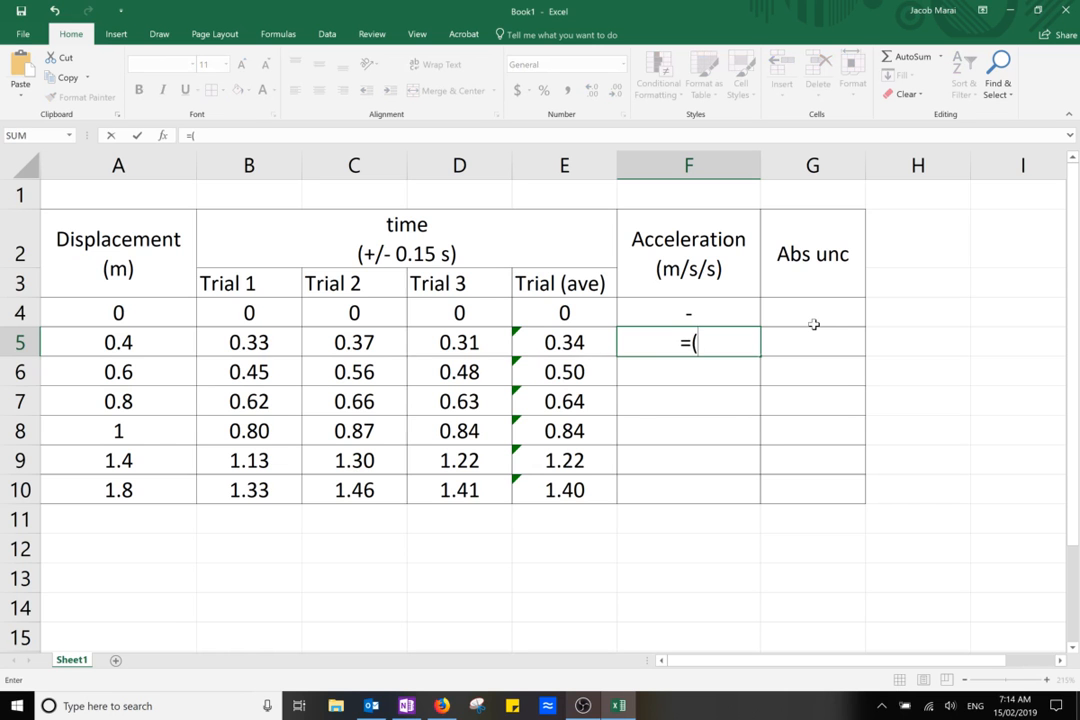
pyautogui.write('2*')
pyautogui.click(122, 342)
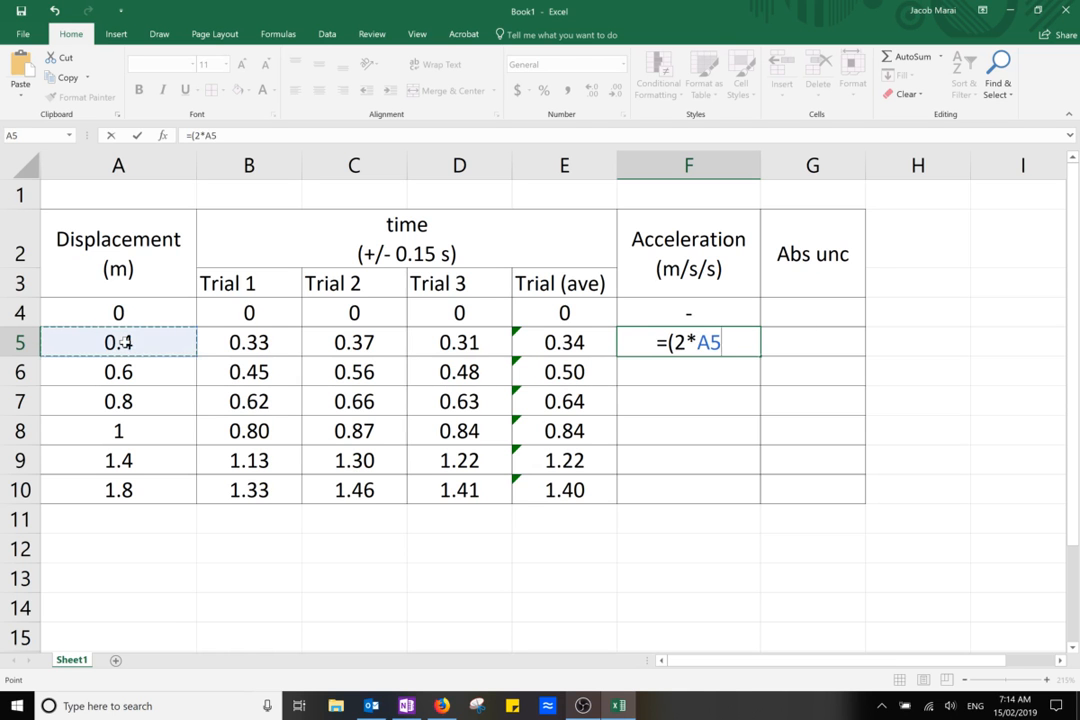
pyautogui.write(')')
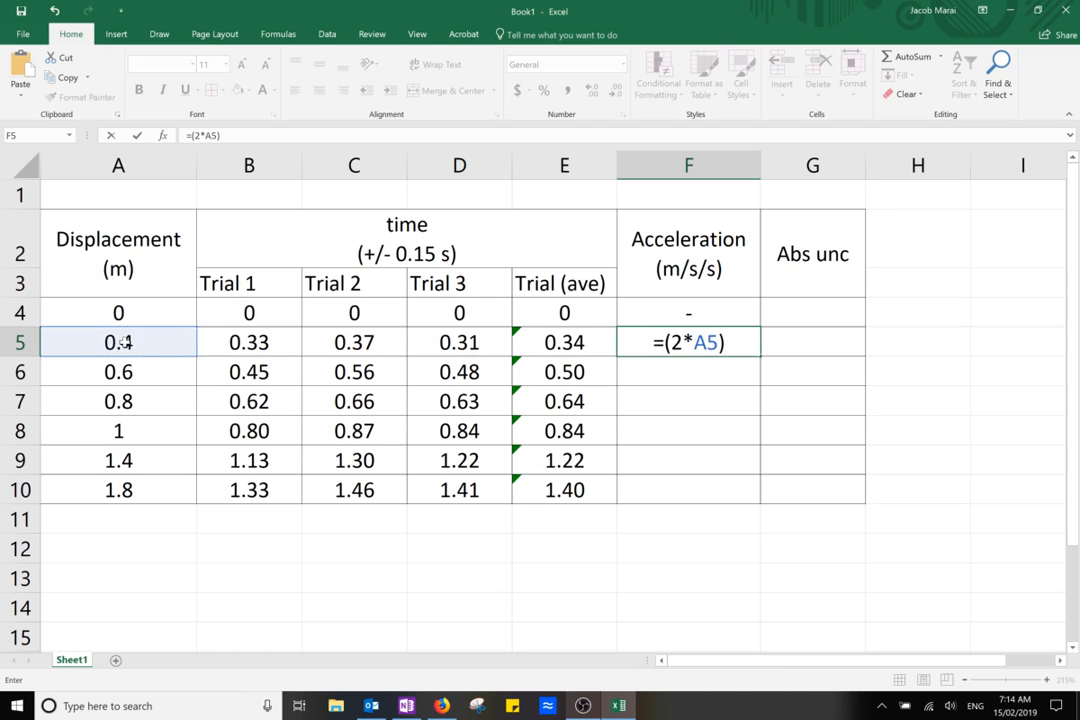
pyautogui.write('/(')
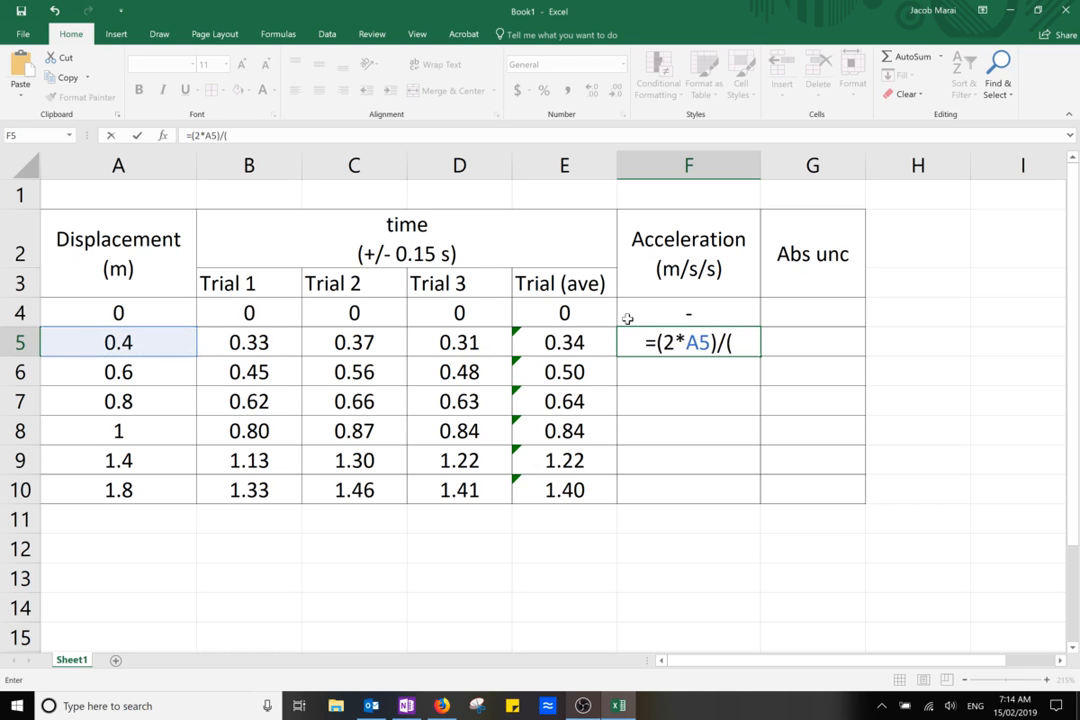
pyautogui.click(563, 342)
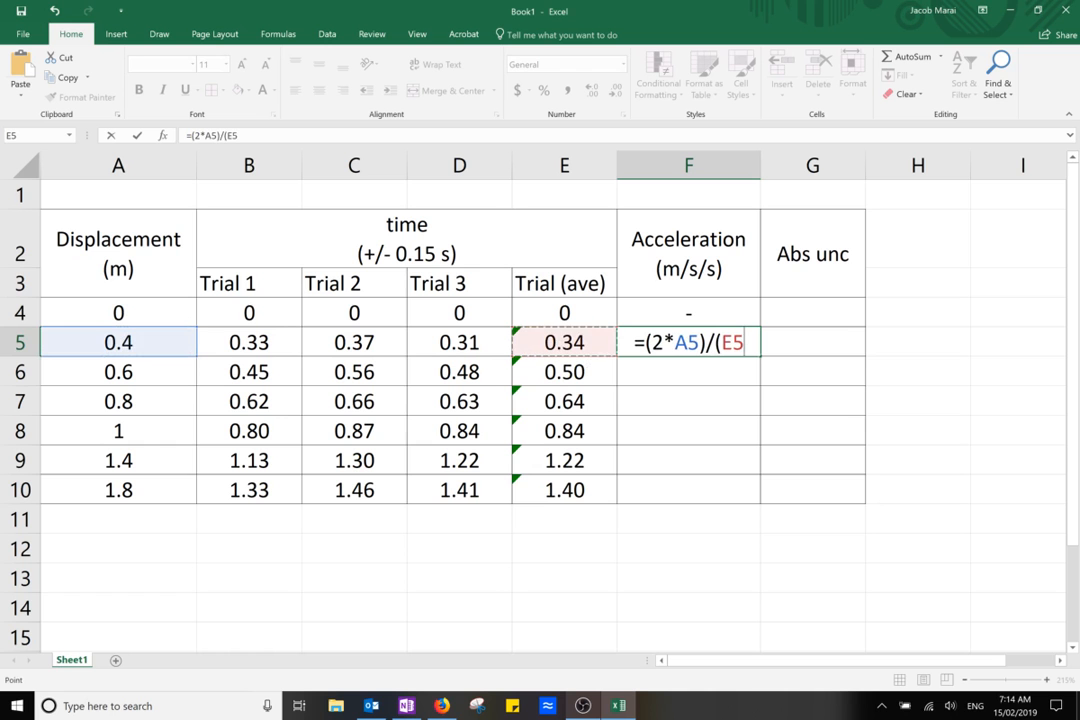
pyautogui.write('^')
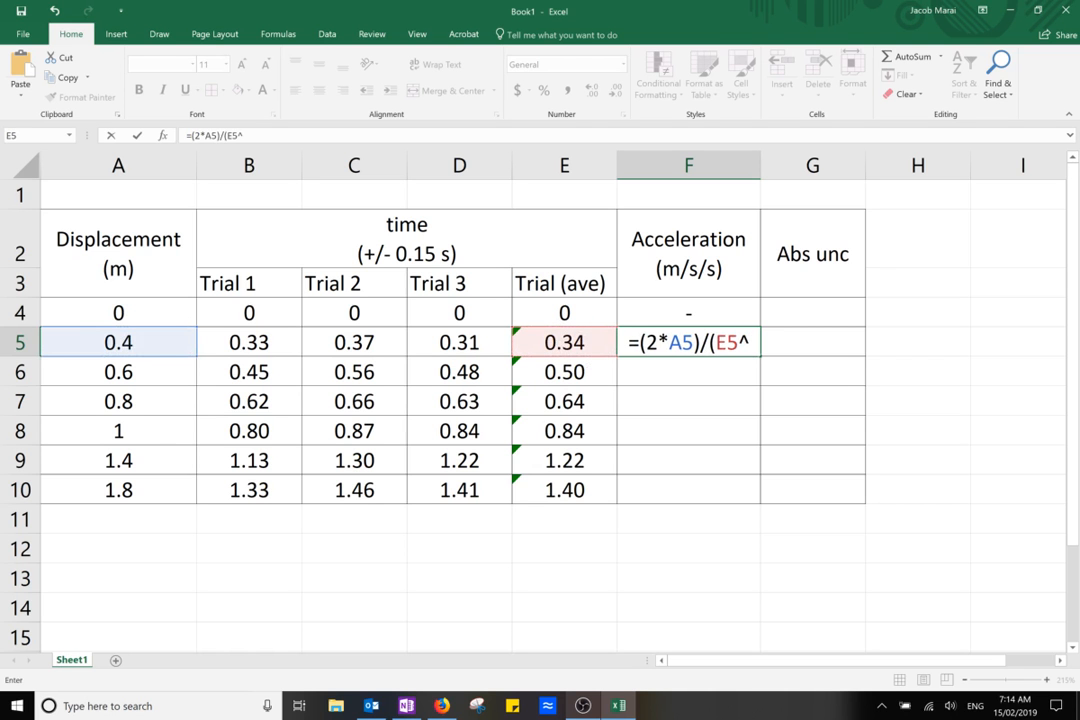
pyautogui.write('2)')
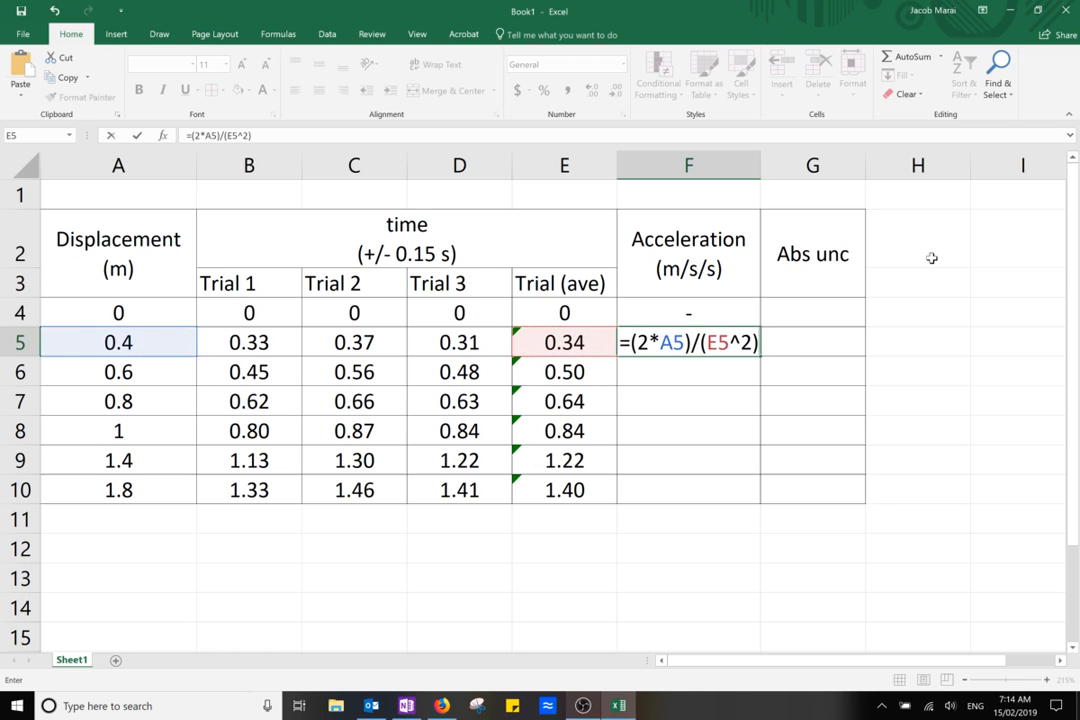
pyautogui.press('Return')
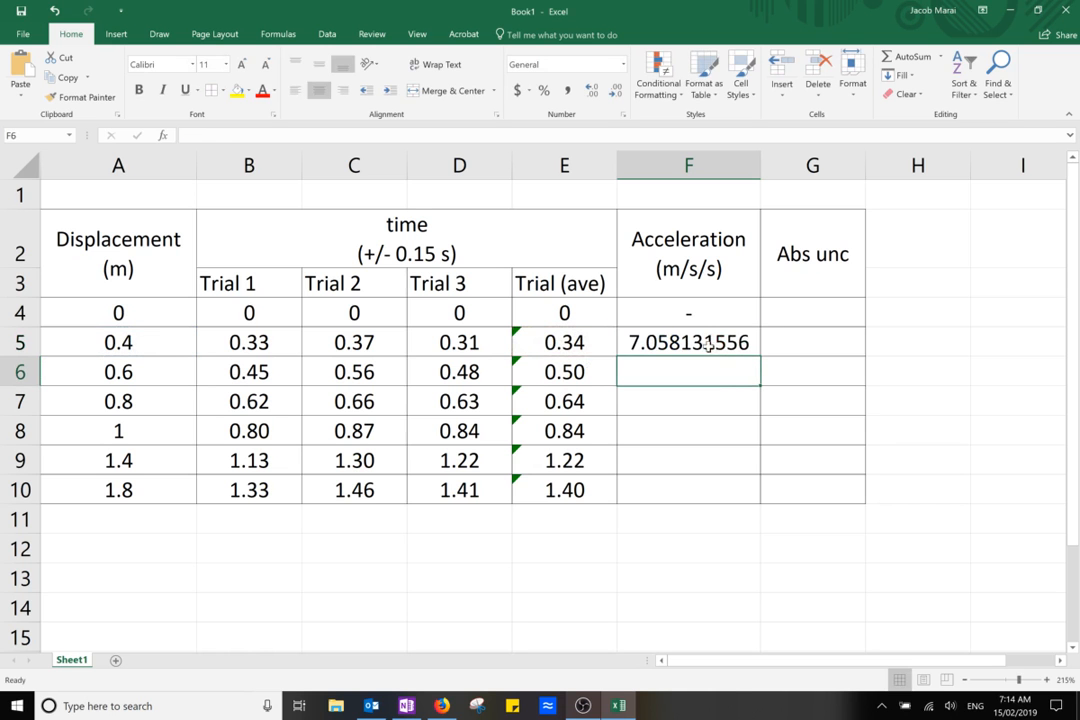
# - Fill the acceleration formula from F5 down through F10
pyautogui.click(705, 342)
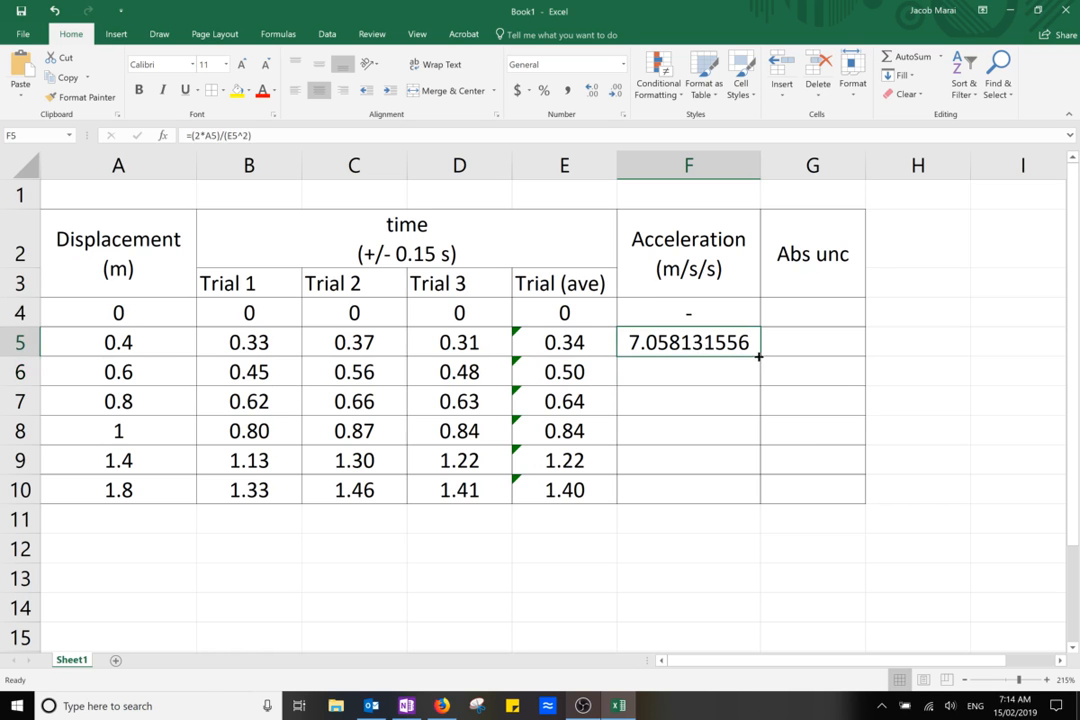
pyautogui.moveTo(759, 356); pyautogui.dragTo(762, 499)
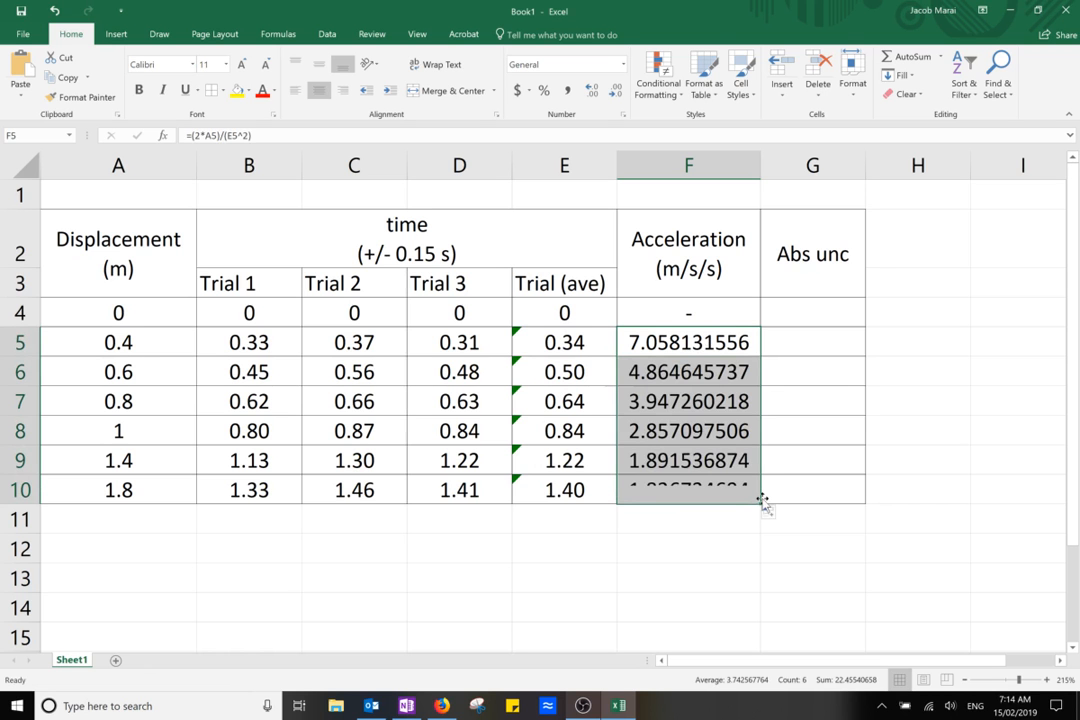
pyautogui.click(646, 528)
pyautogui.moveTo(692, 340); pyautogui.dragTo(660, 490)
# - Format the displacements in A5:A10 to show one decimal place
pyautogui.click(136, 432)
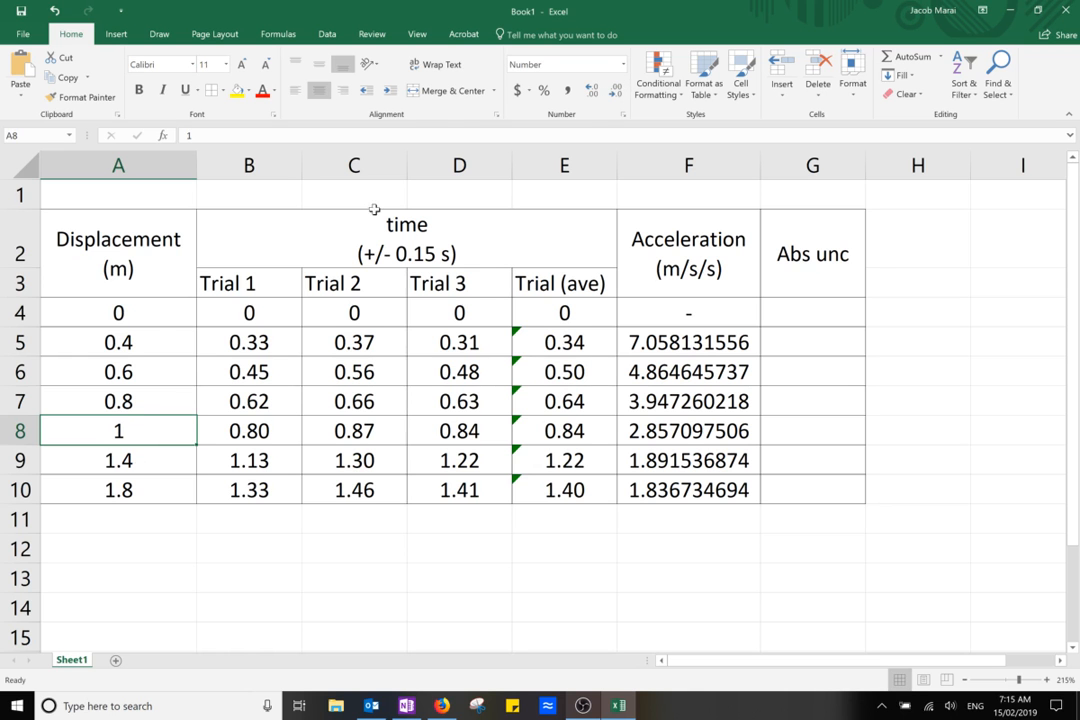
pyautogui.click(155, 323)
pyautogui.moveTo(141, 340); pyautogui.dragTo(148, 492)
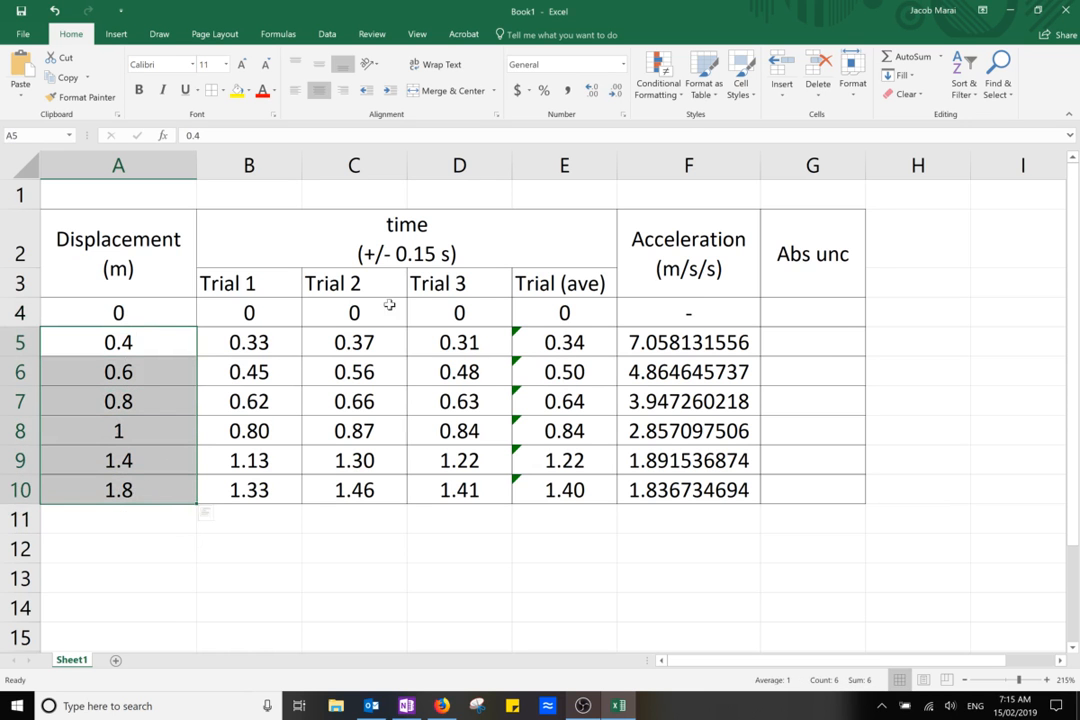
pyautogui.click(611, 92)
pyautogui.click(589, 92)
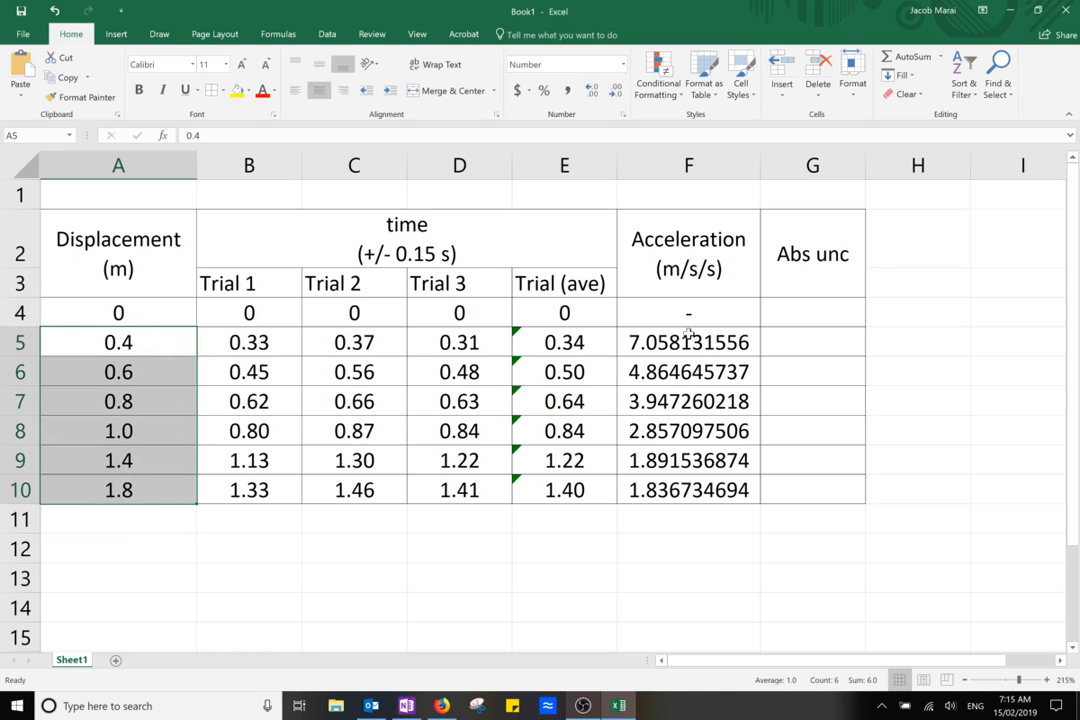
# - Reduce the accelerations in F5:F10 to one decimal place
pyautogui.moveTo(686, 342); pyautogui.dragTo(686, 490)
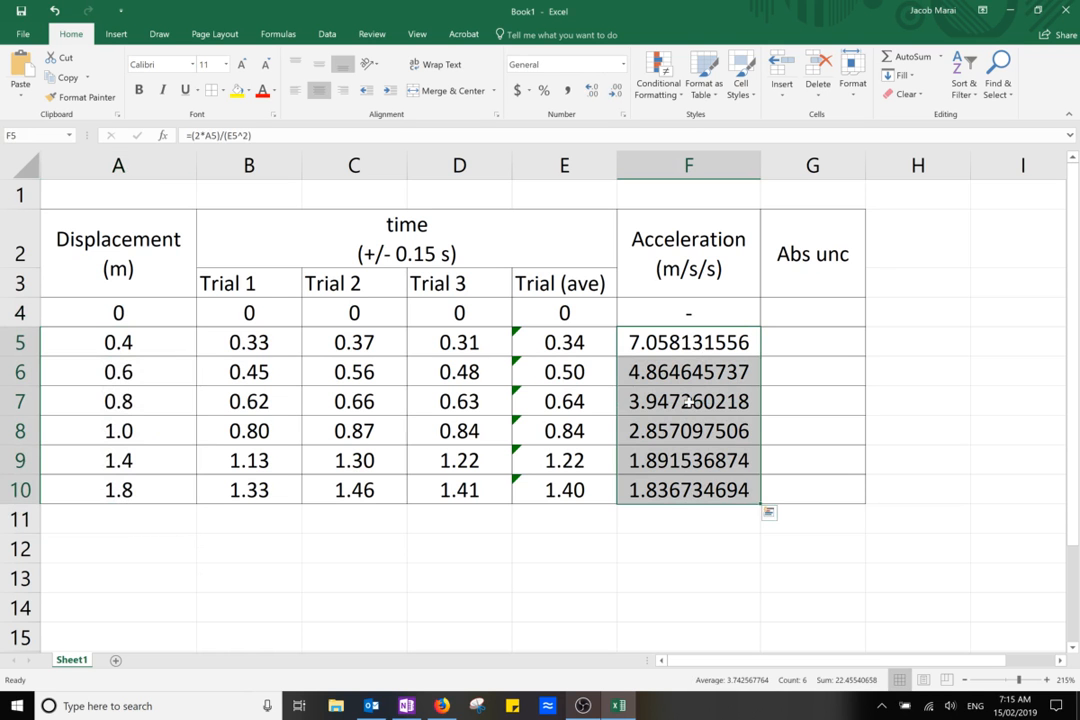
pyautogui.click(617, 92)
pyautogui.click(617, 92)
pyautogui.click(617, 92)
pyautogui.click(617, 92)
pyautogui.click(617, 92)
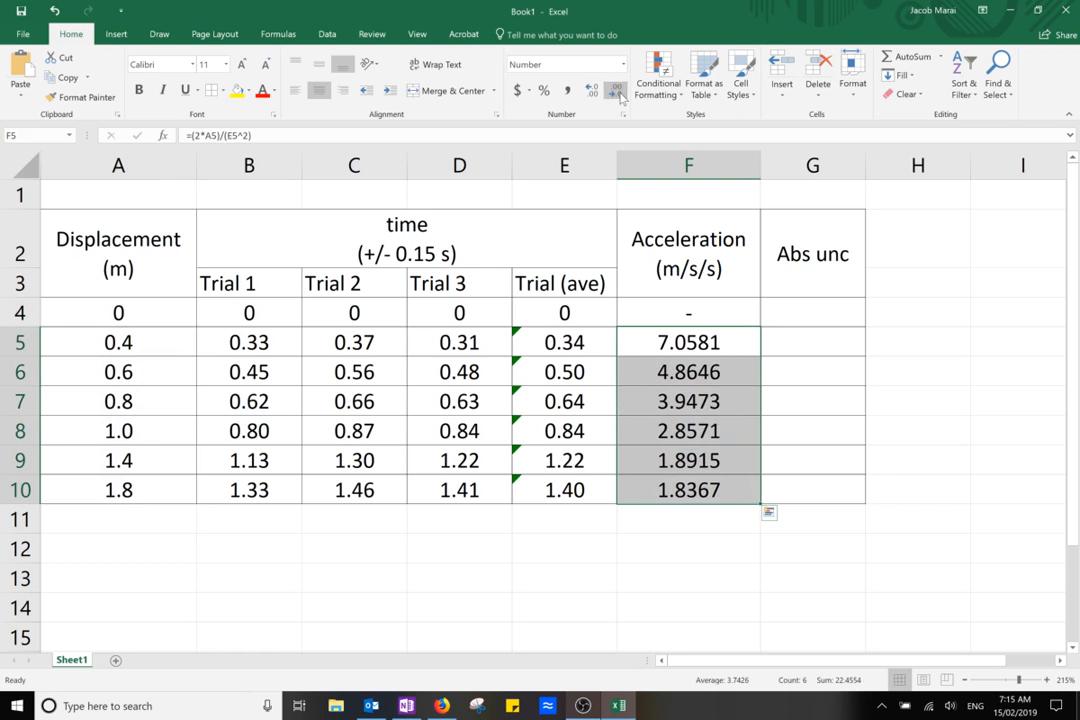
pyautogui.click(617, 92)
pyautogui.click(617, 92)
pyautogui.click(617, 92)
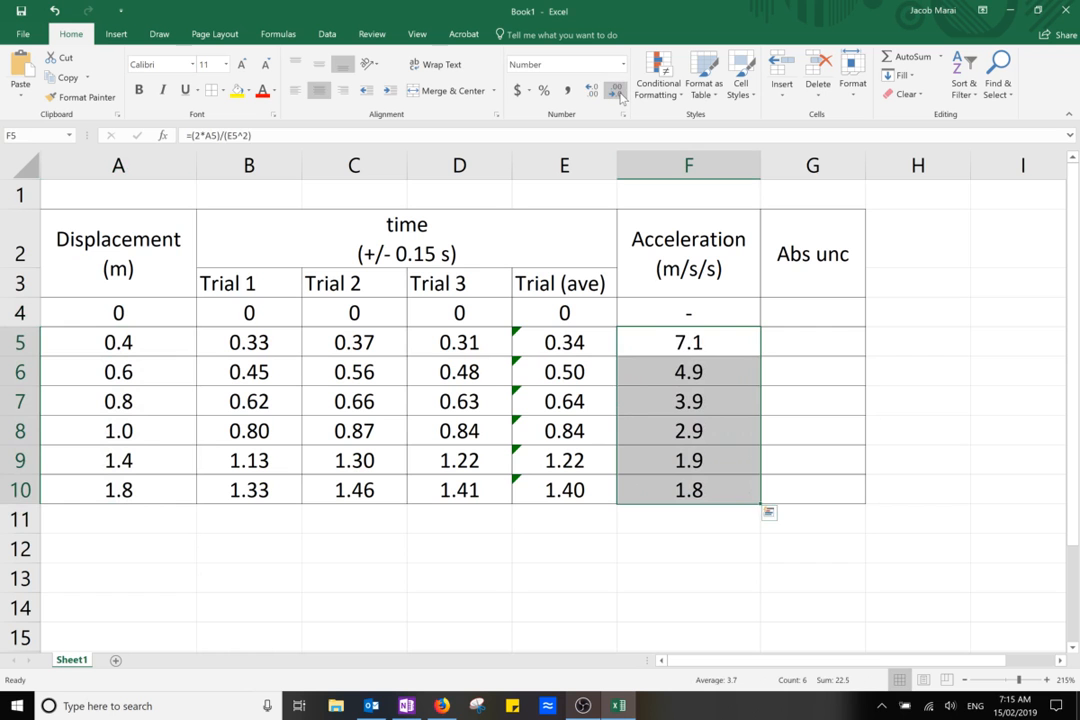
pyautogui.click(675, 549)
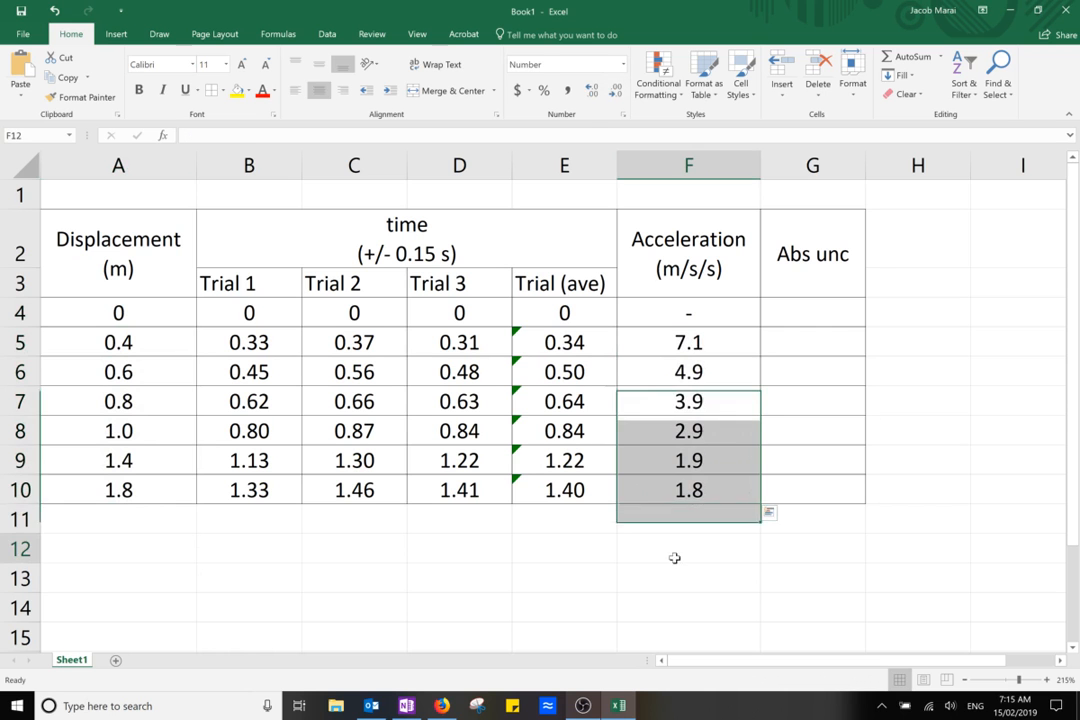
# - Add the uncertainty to the unit in the Displacement header so it reads "(+/- 0.005 m)"
pyautogui.click(808, 342)
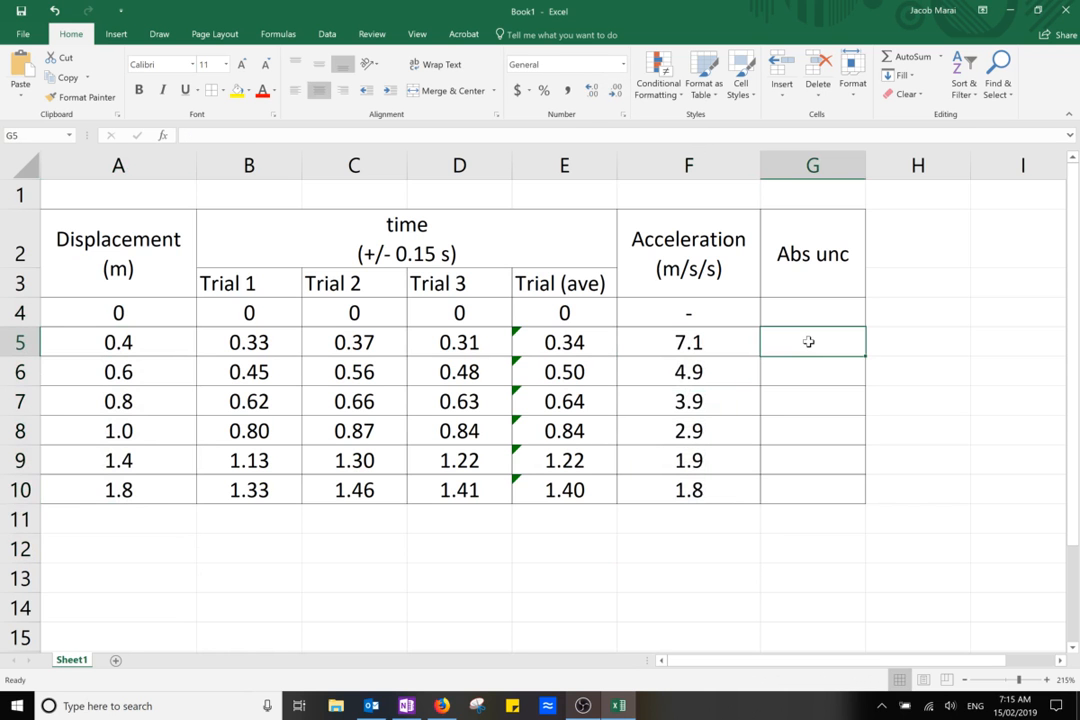
pyautogui.click(137, 275)
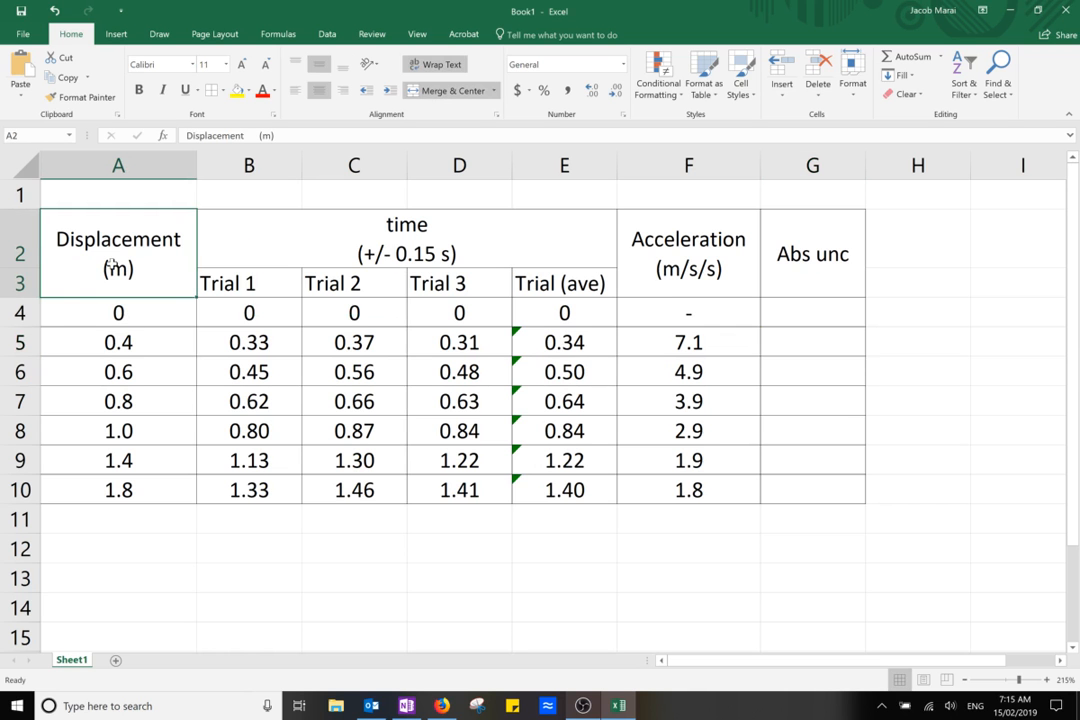
pyautogui.doubleClick(92, 268)
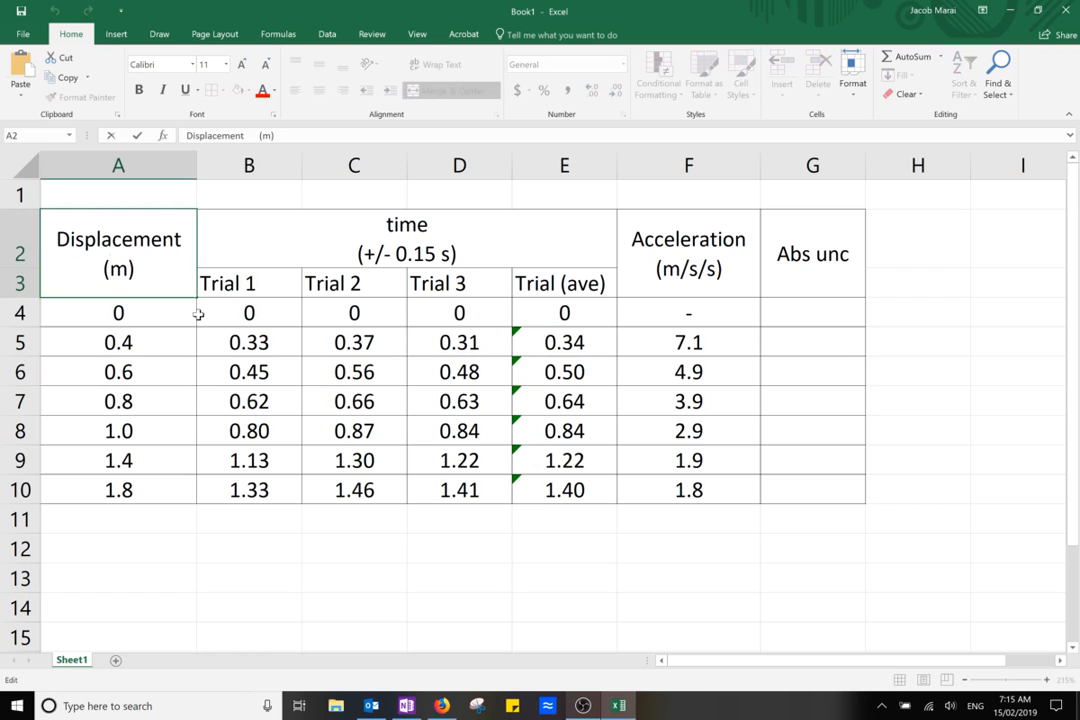
pyautogui.write('+/')
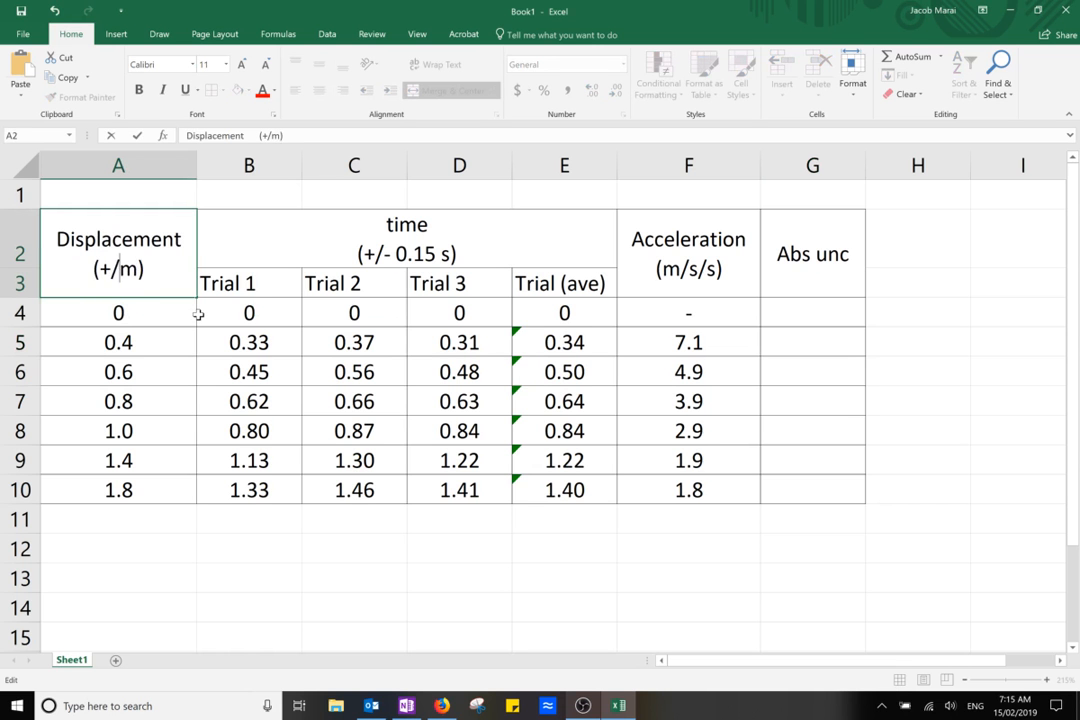
pyautogui.write('- 0.005')
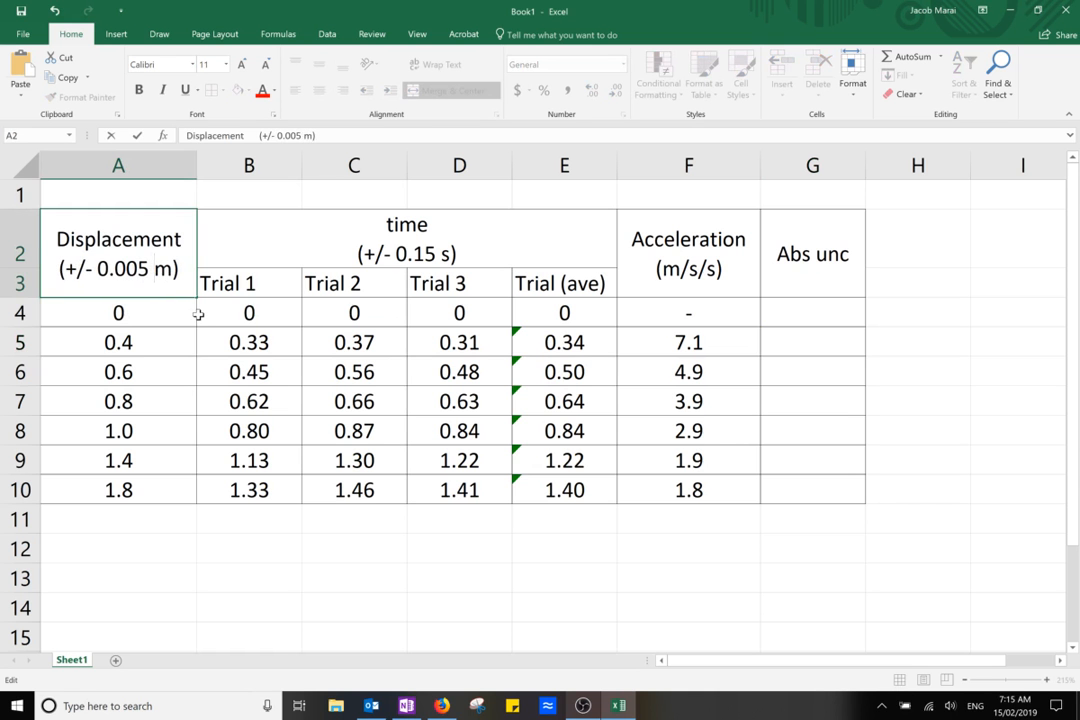
pyautogui.press('Return')
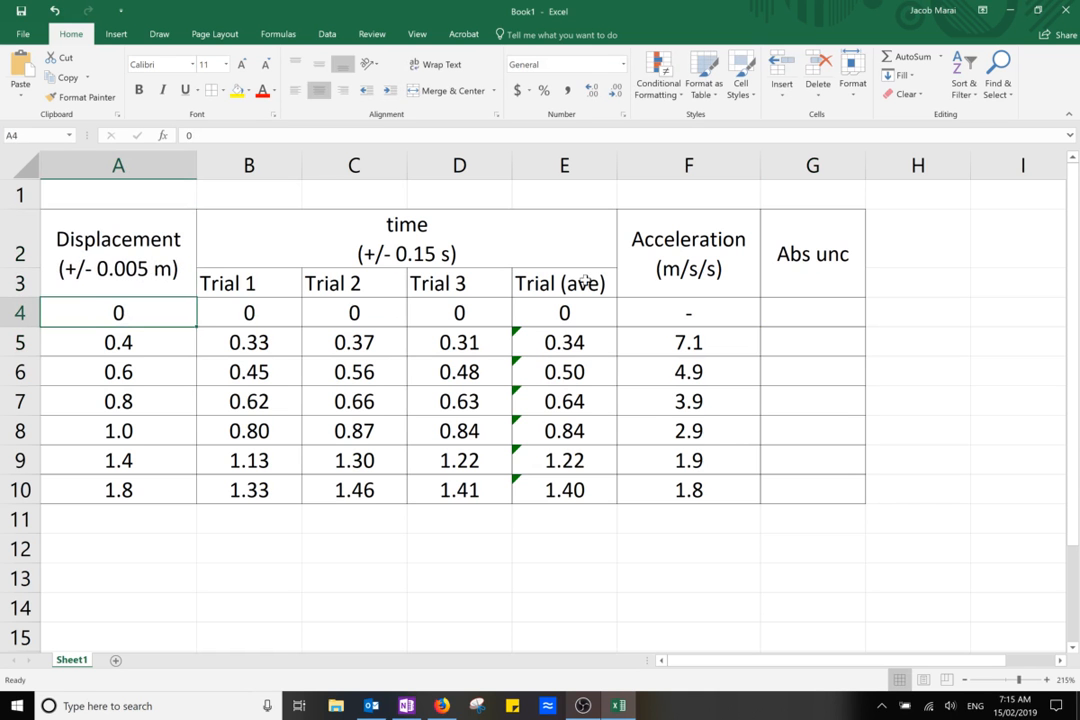
# - Change the "Abs unc" header in G2 to "% unc (s)"
pyautogui.scroll(-2, 585, 283)
pyautogui.doubleClick(722, 246)
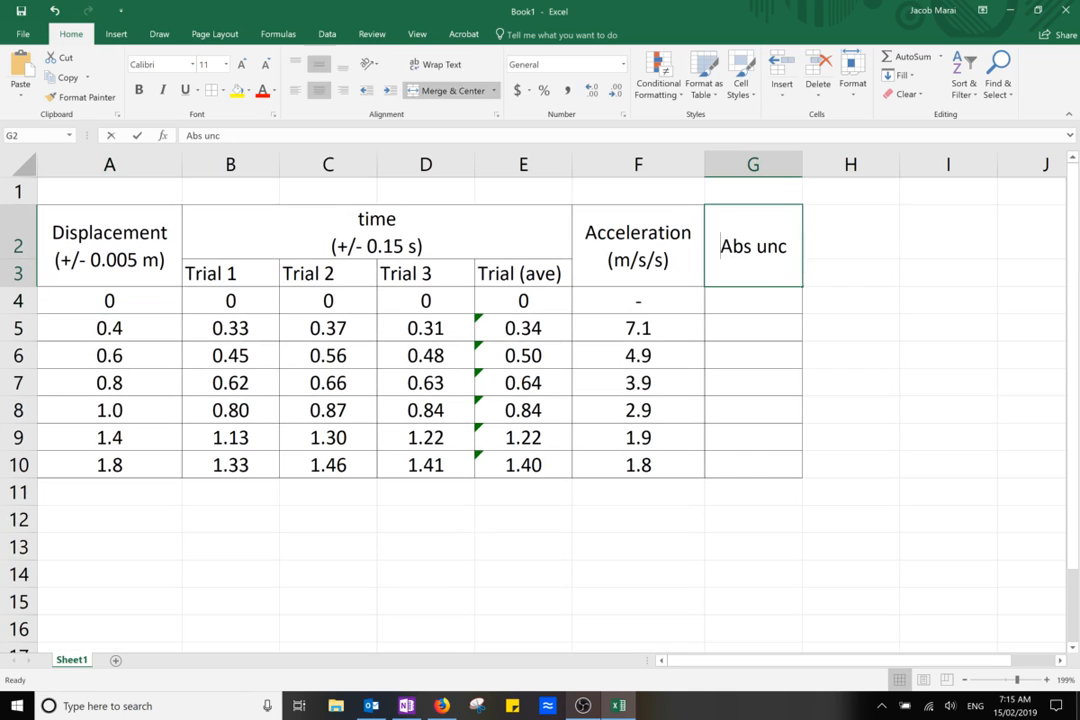
pyautogui.doubleClick(733, 246)
pyautogui.press('BackSpace')
pyautogui.press('BackSpace')
pyautogui.press('BackSpace')
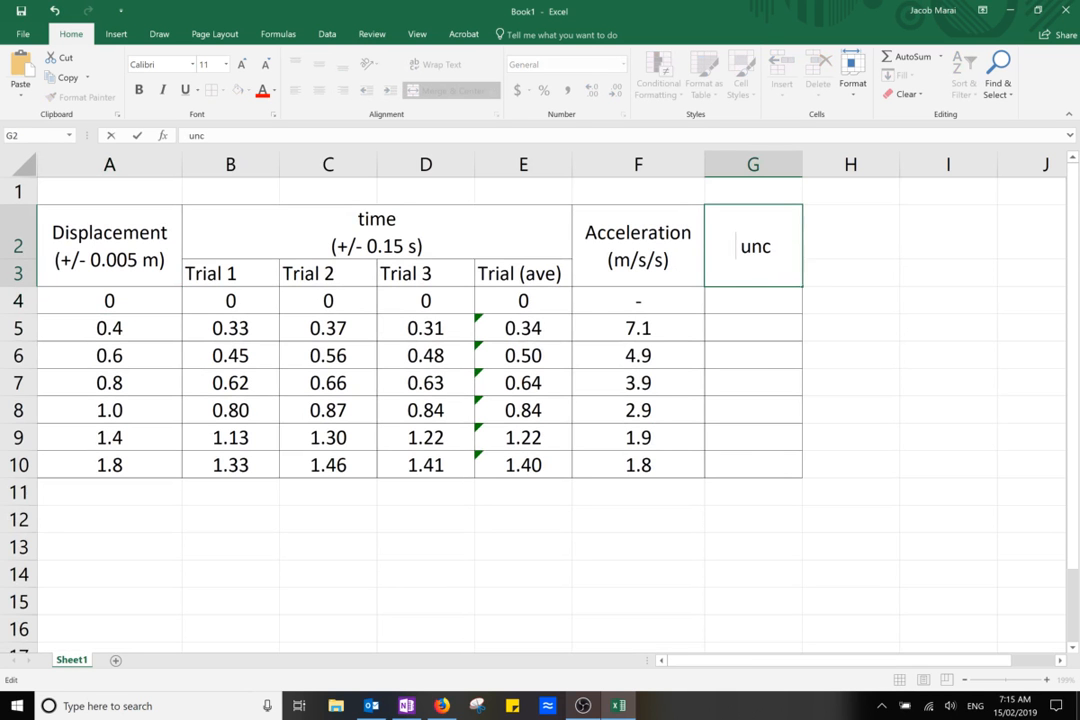
pyautogui.write('%')
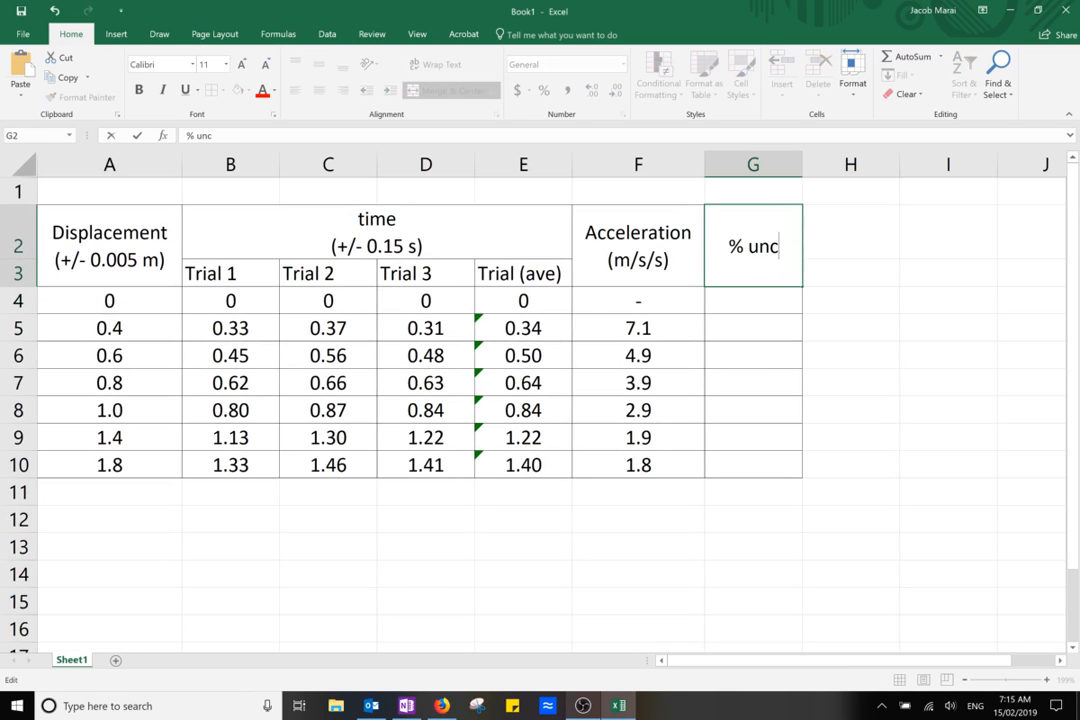
pyautogui.write(' unc (s)')
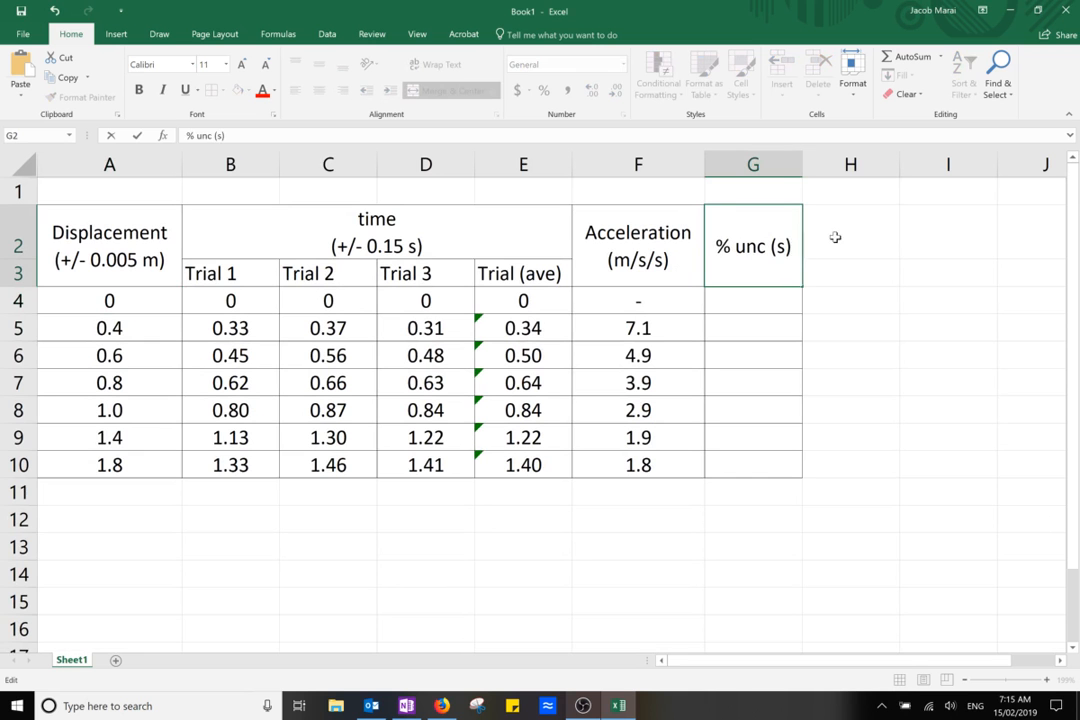
# - Enter "% unc (t)" in H2 as the header of a new column beside the table
pyautogui.click(835, 238)
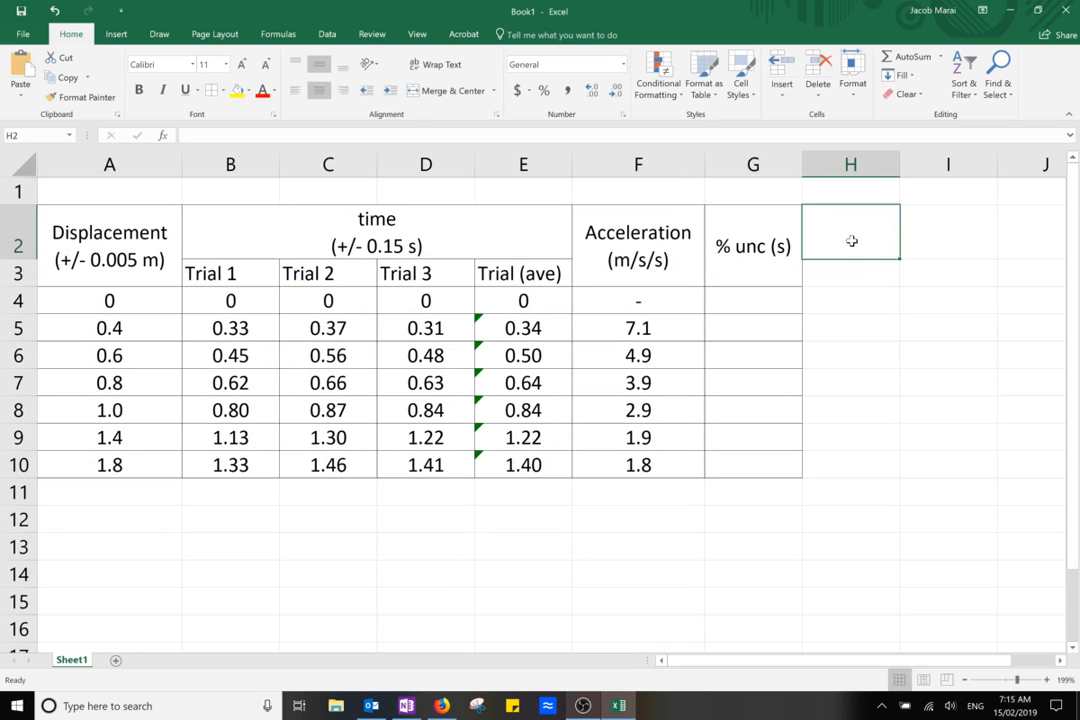
pyautogui.write('% unc')
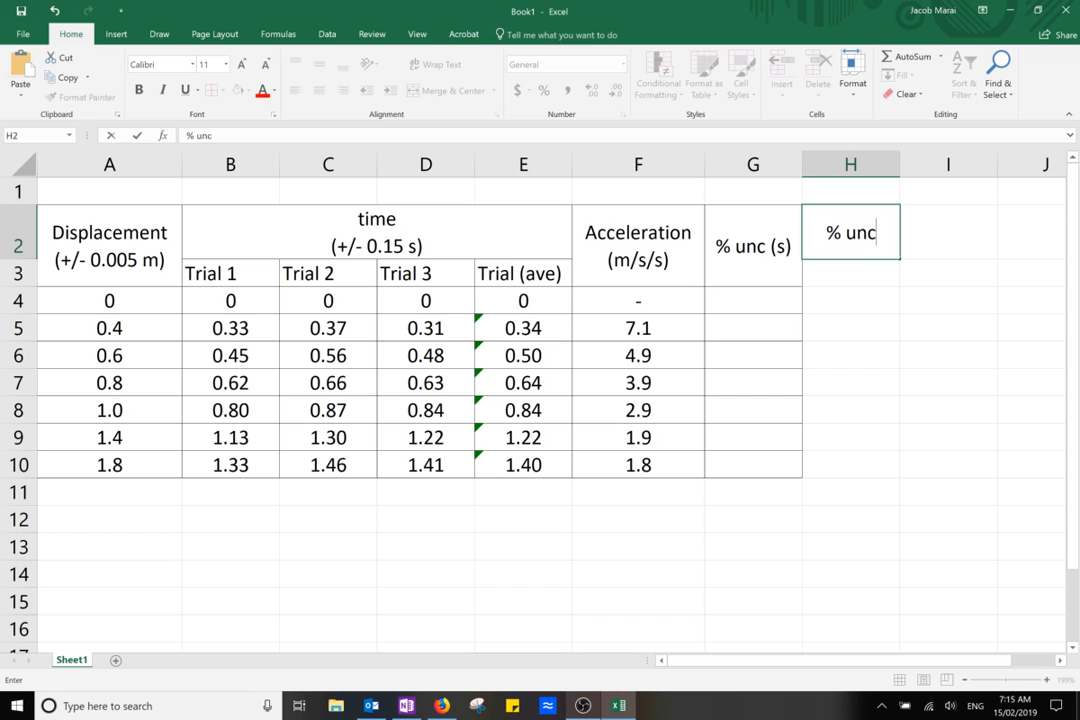
pyautogui.write(' (t)')
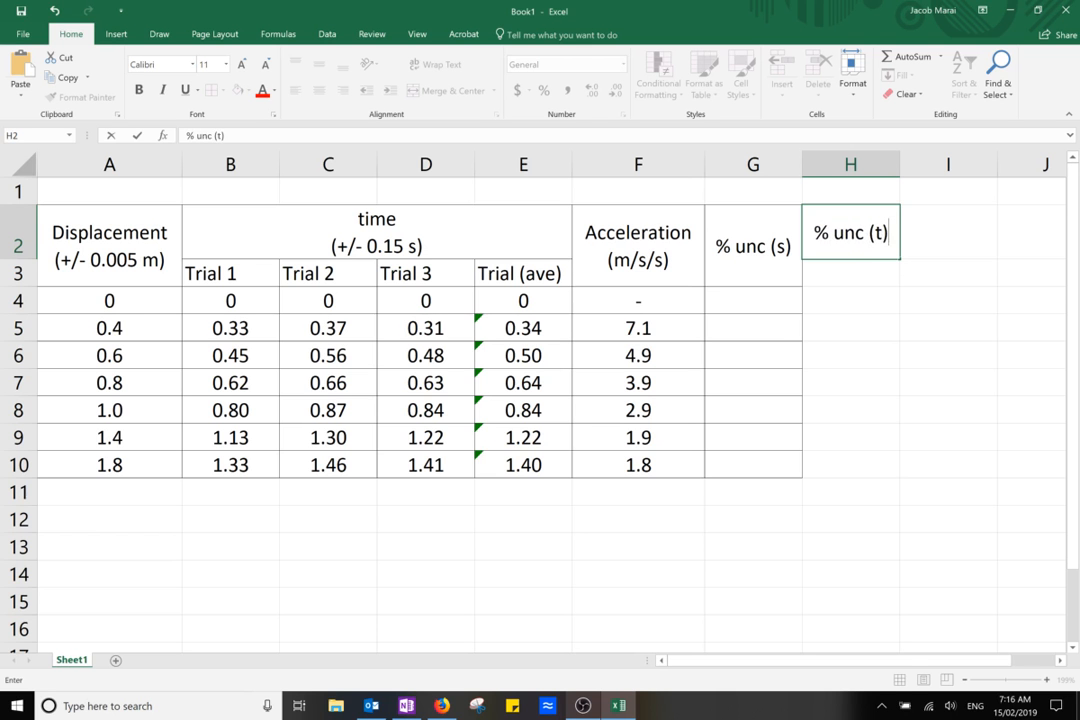
pyautogui.press('Return')
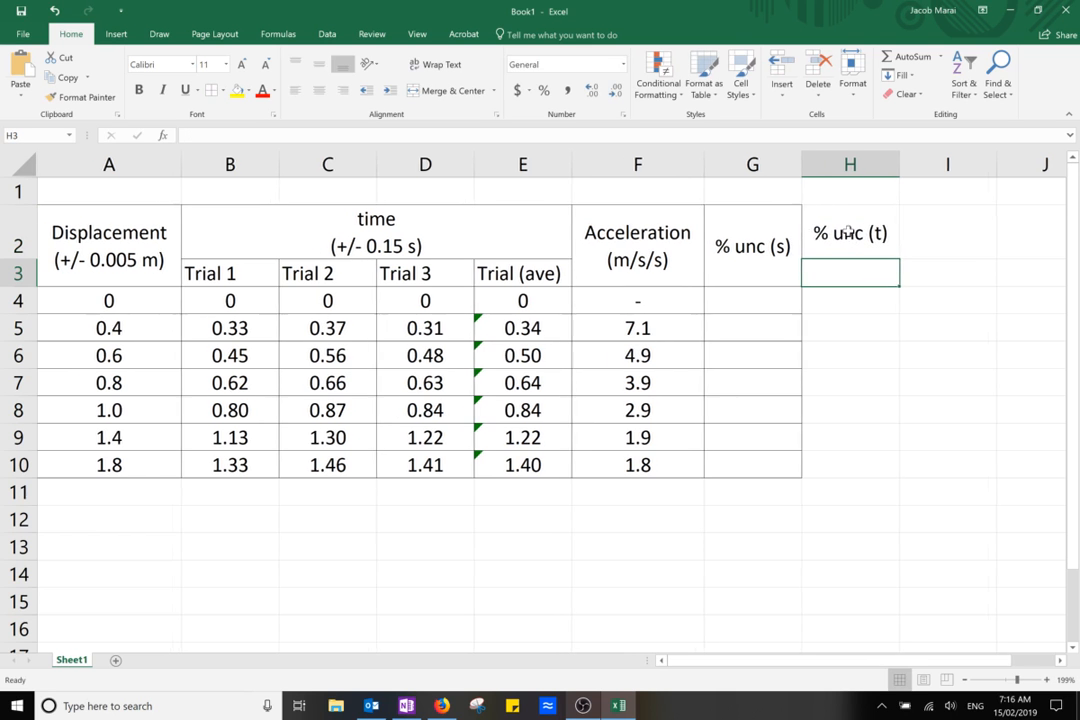
# - Merge and center the header cells H2:H3, and apply cell borders to the new column H2:H10
pyautogui.moveTo(849, 240); pyautogui.dragTo(849, 265)
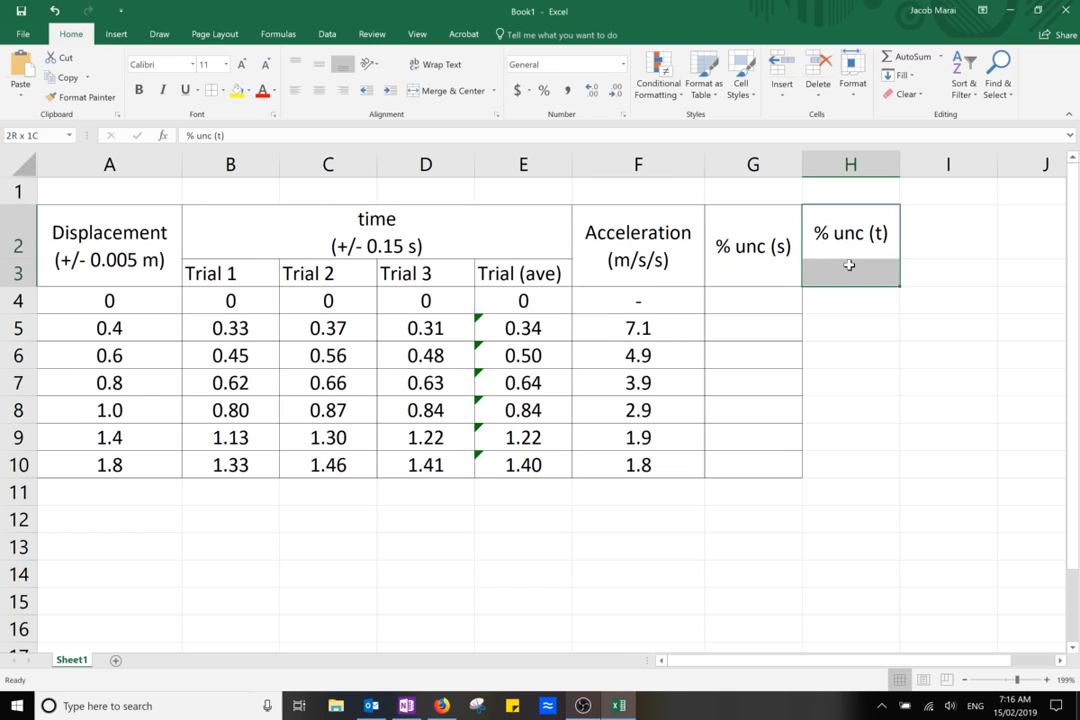
pyautogui.click(433, 94)
pyautogui.moveTo(841, 297); pyautogui.dragTo(853, 467)
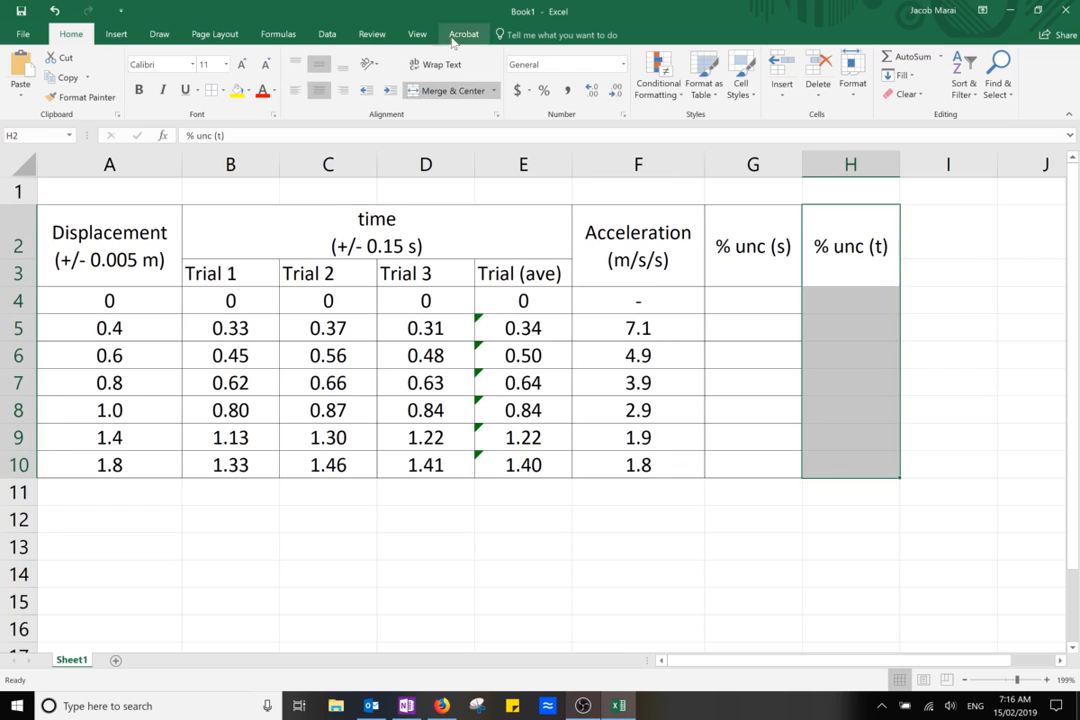
pyautogui.click(212, 93)
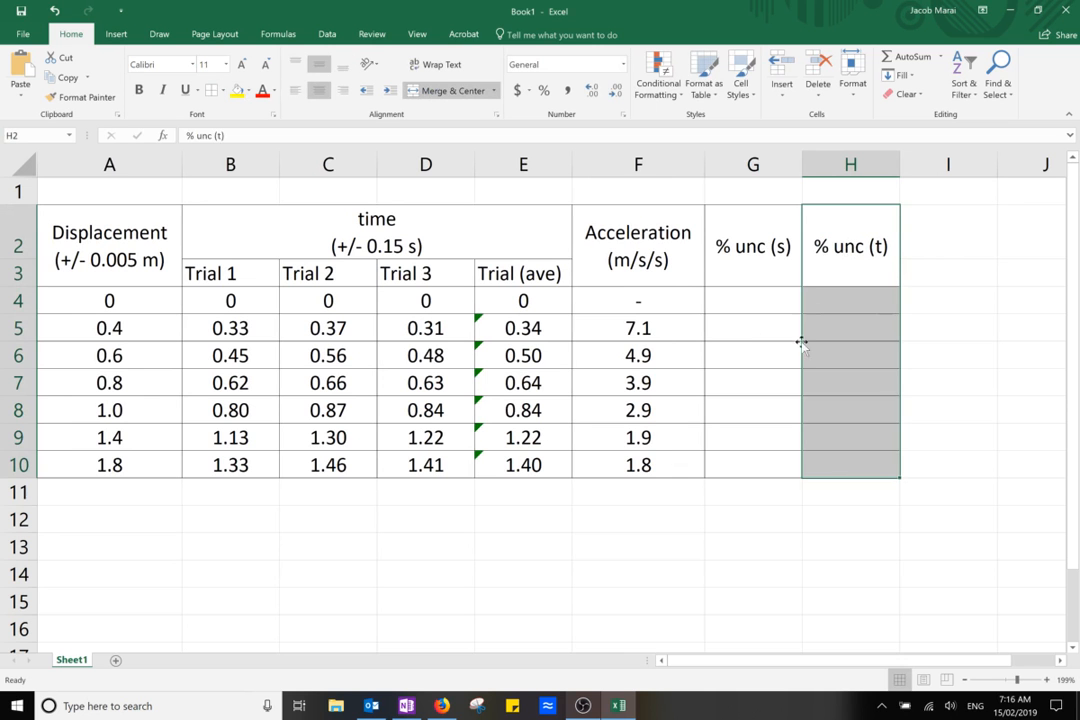
# - Enter "total % unc" in I2 as a new column header, and merge and center it across I2:I3
pyautogui.click(756, 298)
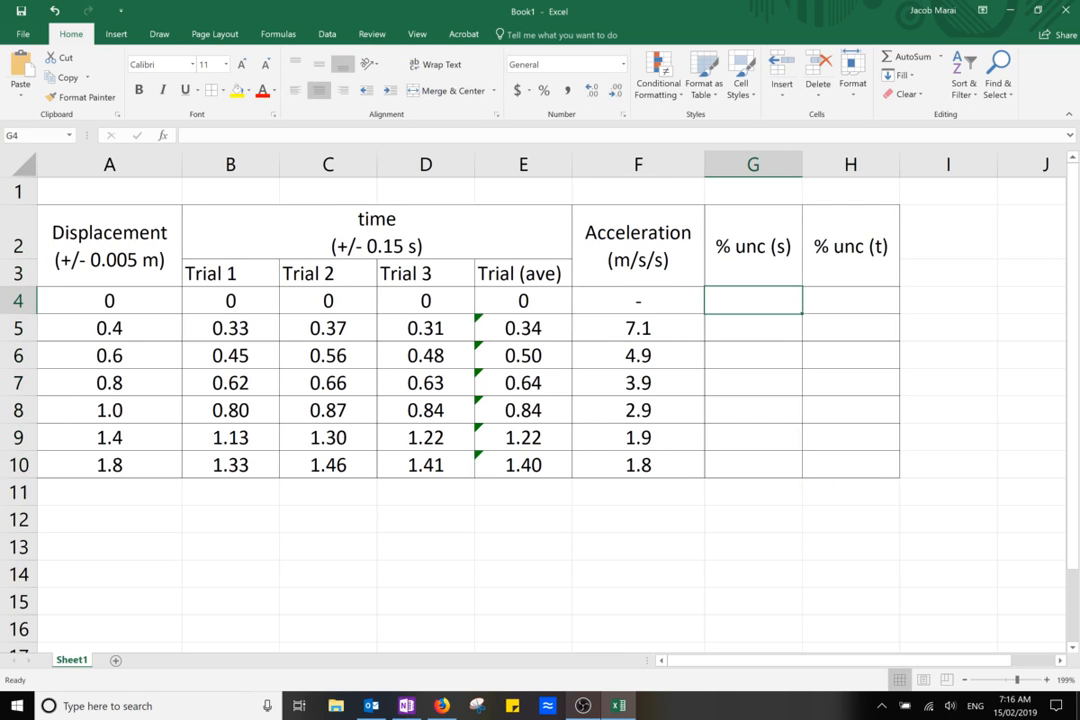
pyautogui.click(935, 236)
pyautogui.write('to')
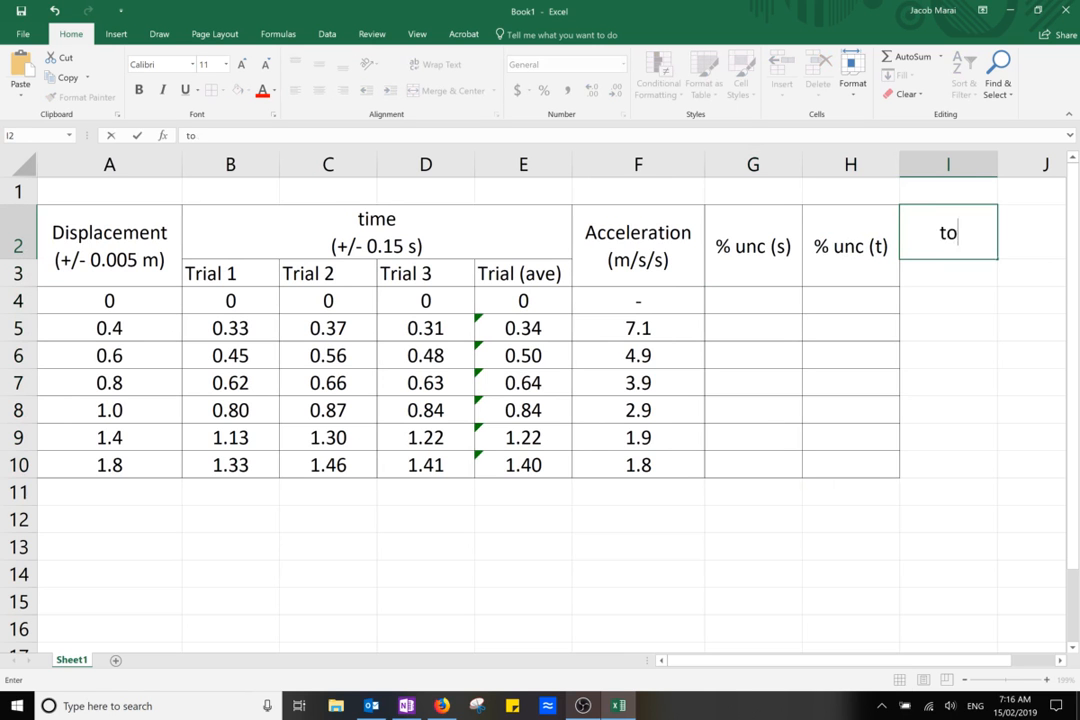
pyautogui.write('tal %')
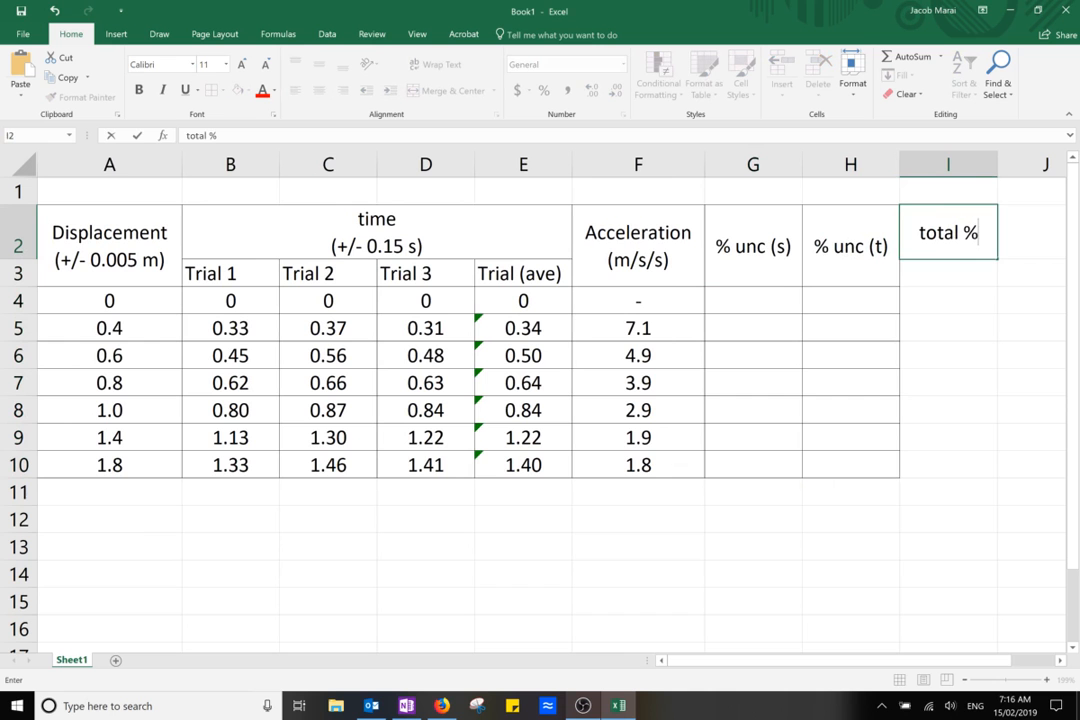
pyautogui.write(' unc')
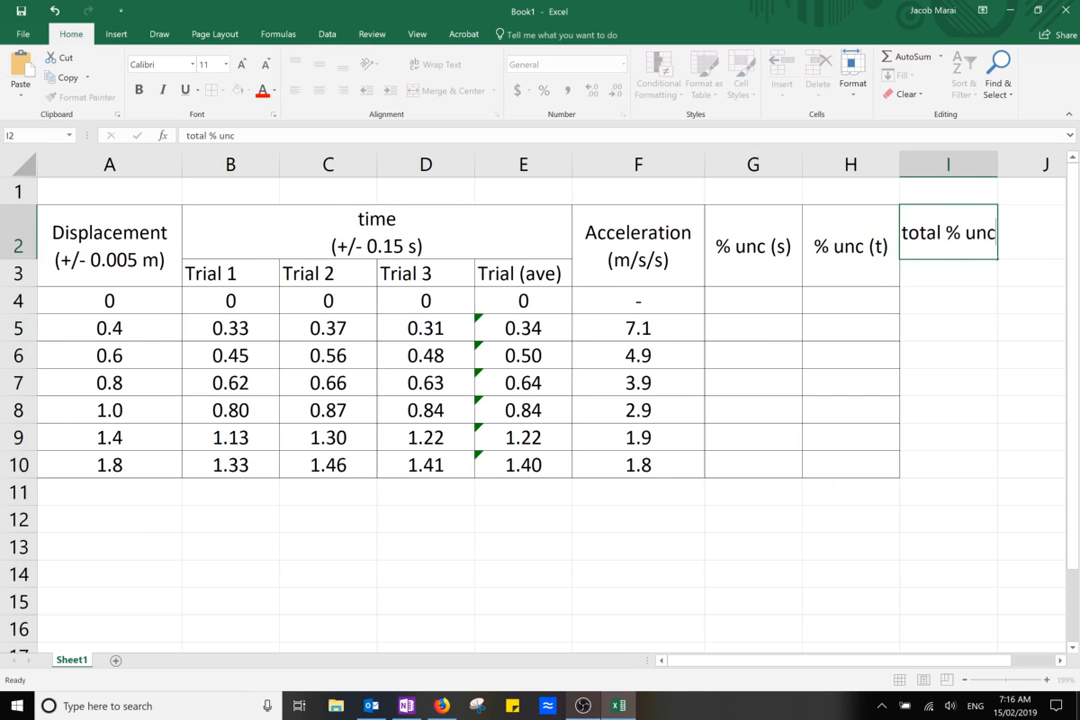
pyautogui.press('Return')
pyautogui.click(938, 233)
pyautogui.moveTo(938, 233); pyautogui.dragTo(938, 265)
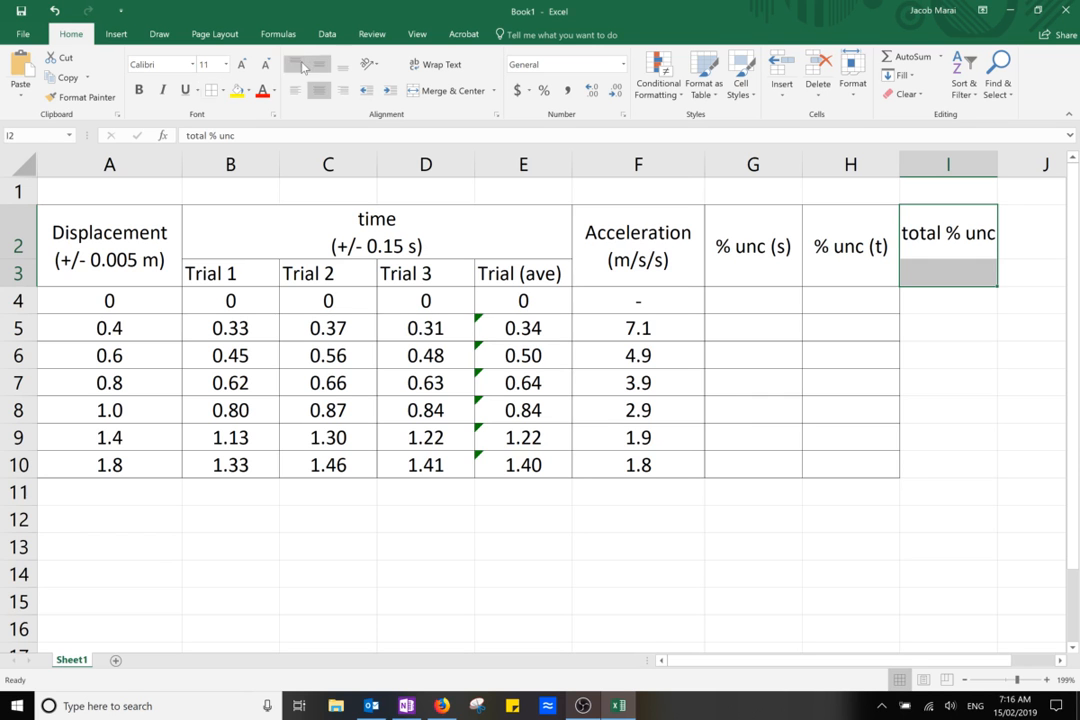
pyautogui.click(450, 91)
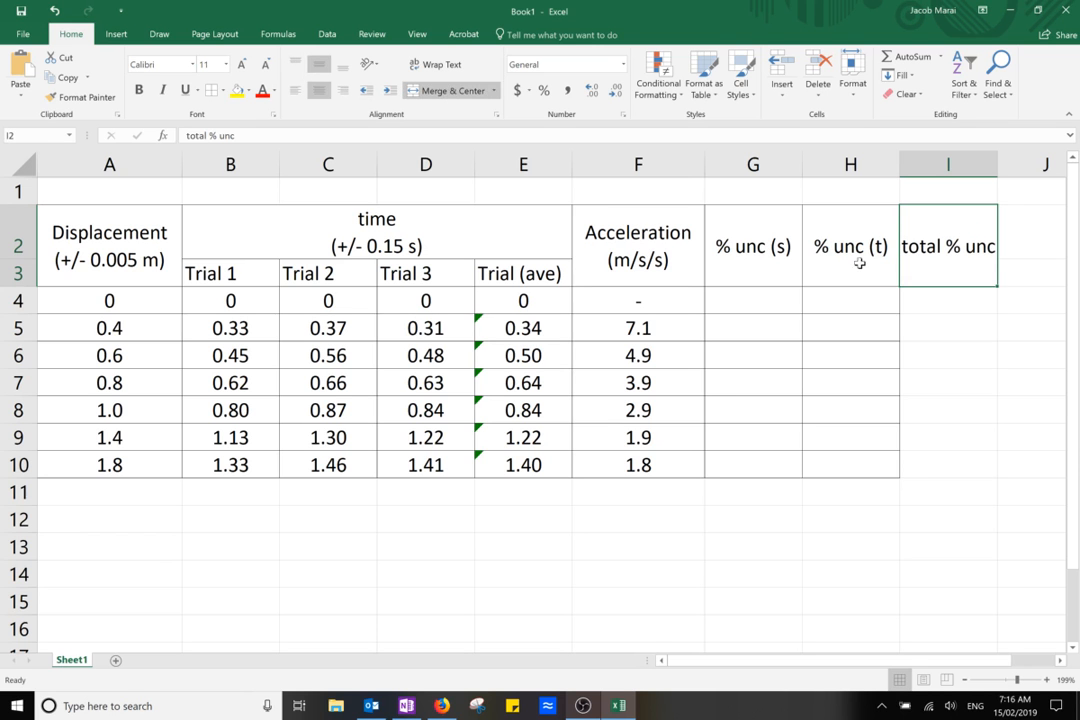
# - Enter "abs unc" in J2 as a new column header, and merge and center it across J2:J3
pyautogui.click(1024, 254)
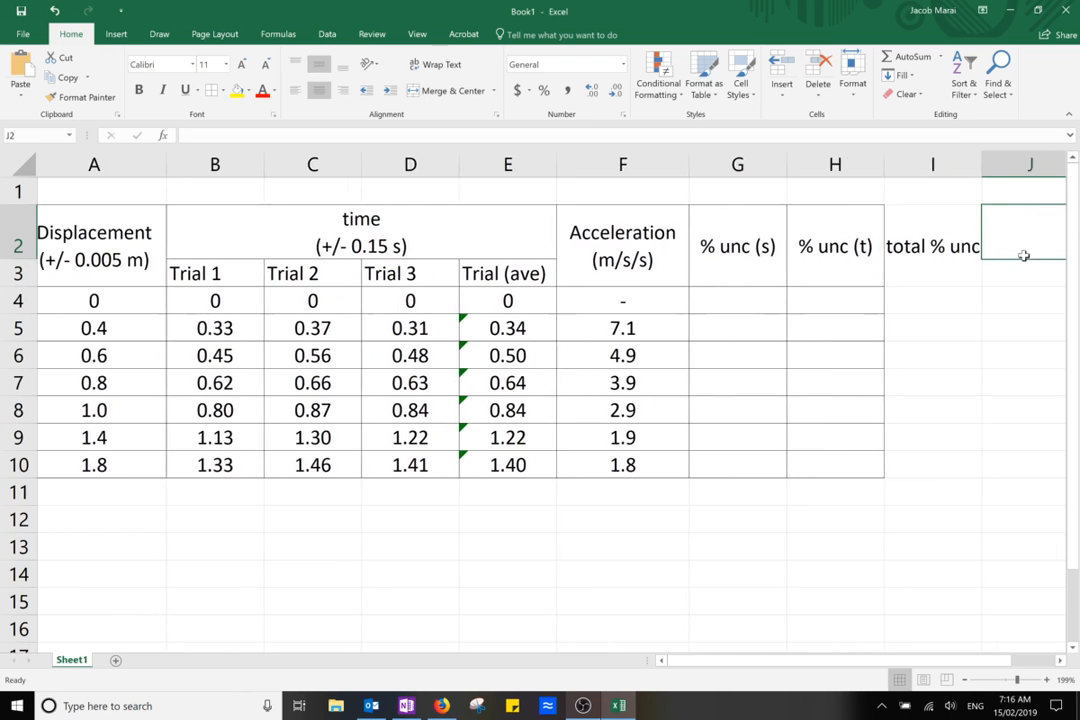
pyautogui.write('abs unc')
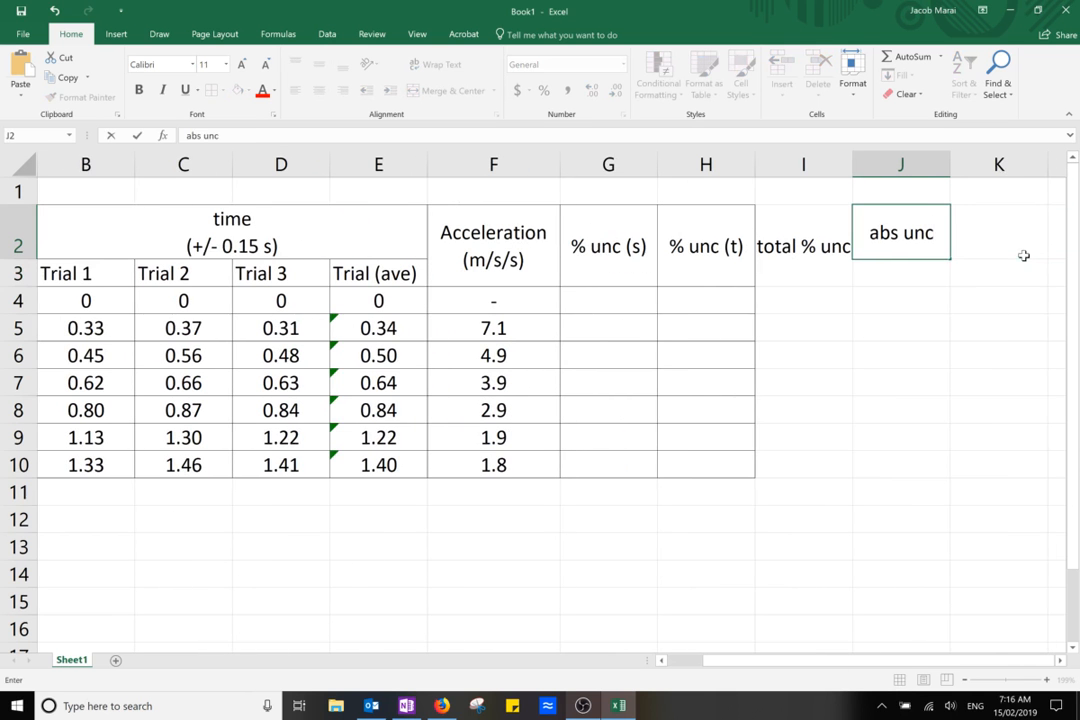
pyautogui.press('Return')
pyautogui.moveTo(916, 210); pyautogui.dragTo(911, 262)
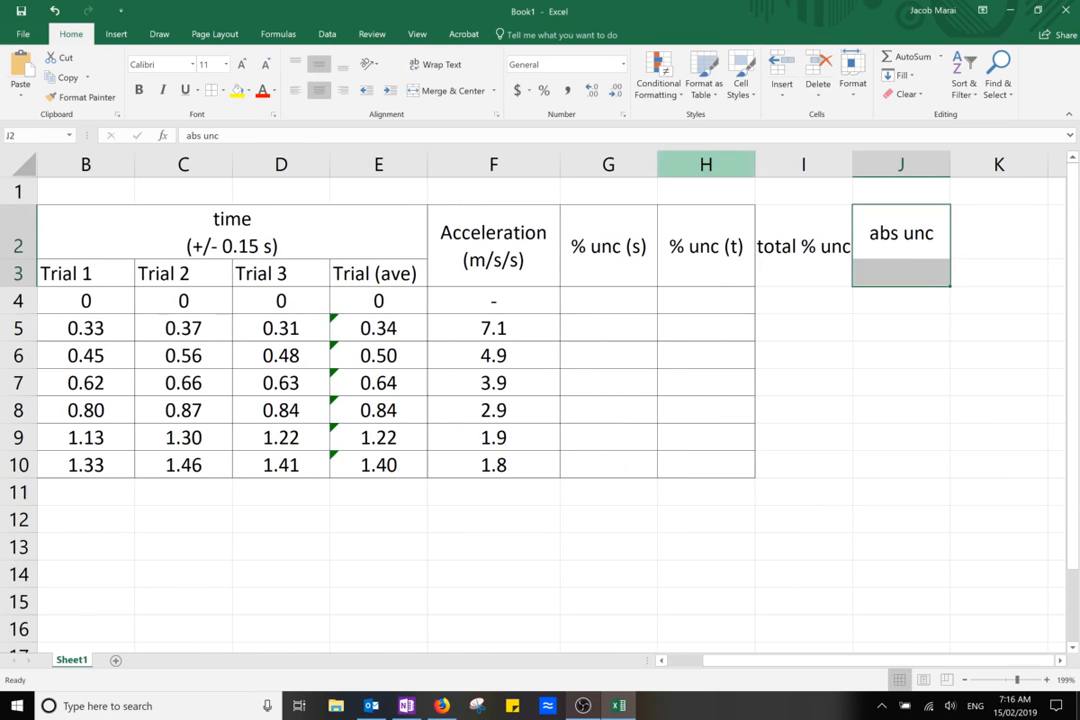
pyautogui.click(440, 90)
# - Enter a dash in G4 as the placeholder for the zero-displacement row of the % unc (s) column
pyautogui.click(606, 296)
pyautogui.hscroll(-3, 605, 294)
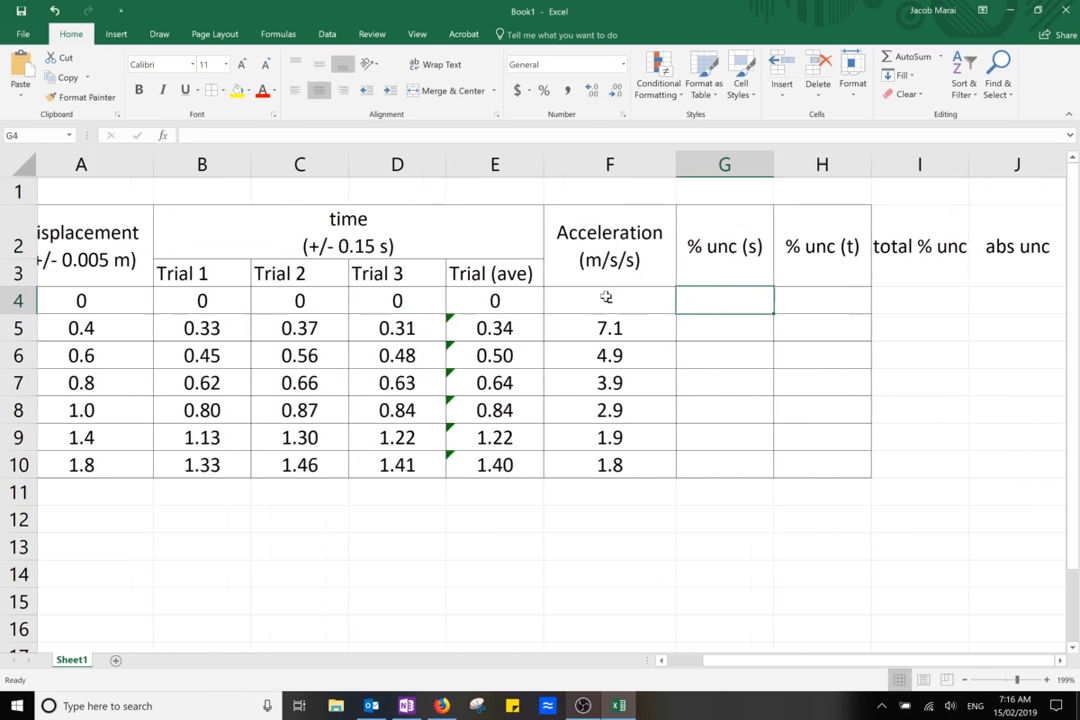
pyautogui.write('-')
pyautogui.press('Right')
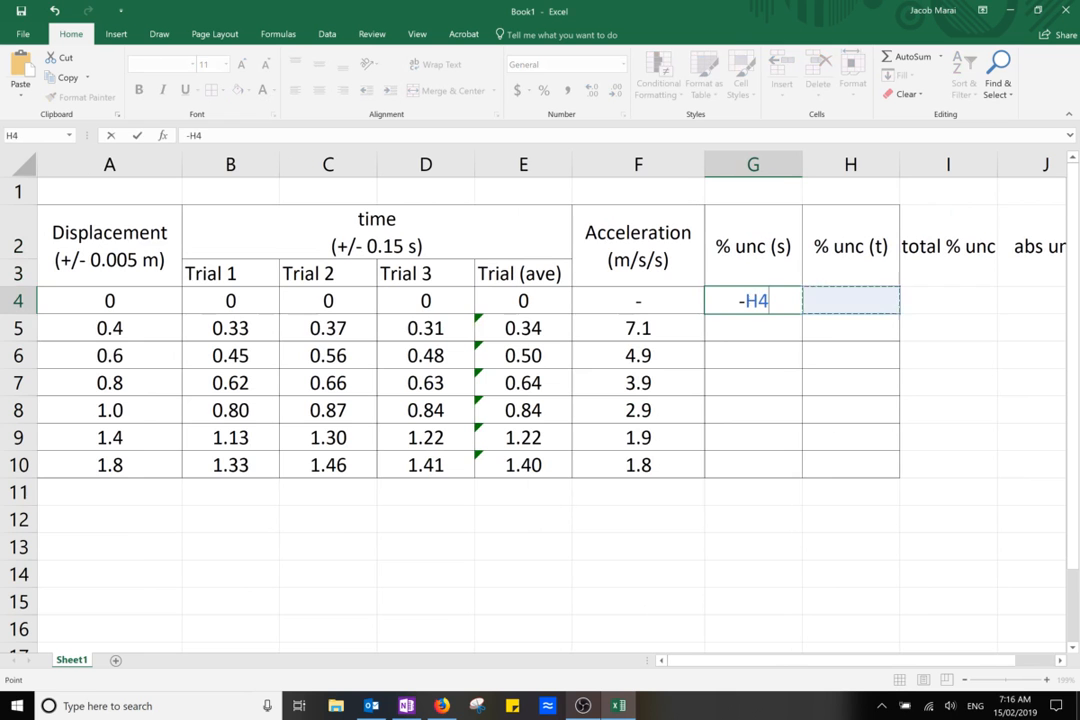
pyautogui.press('BackSpace')
pyautogui.press('BackSpace')
pyautogui.press('Return')
# - Enter dashes in H4, I4 and J4 as placeholders for the remaining uncertainty columns of the zero-displacement row
pyautogui.press('Right')
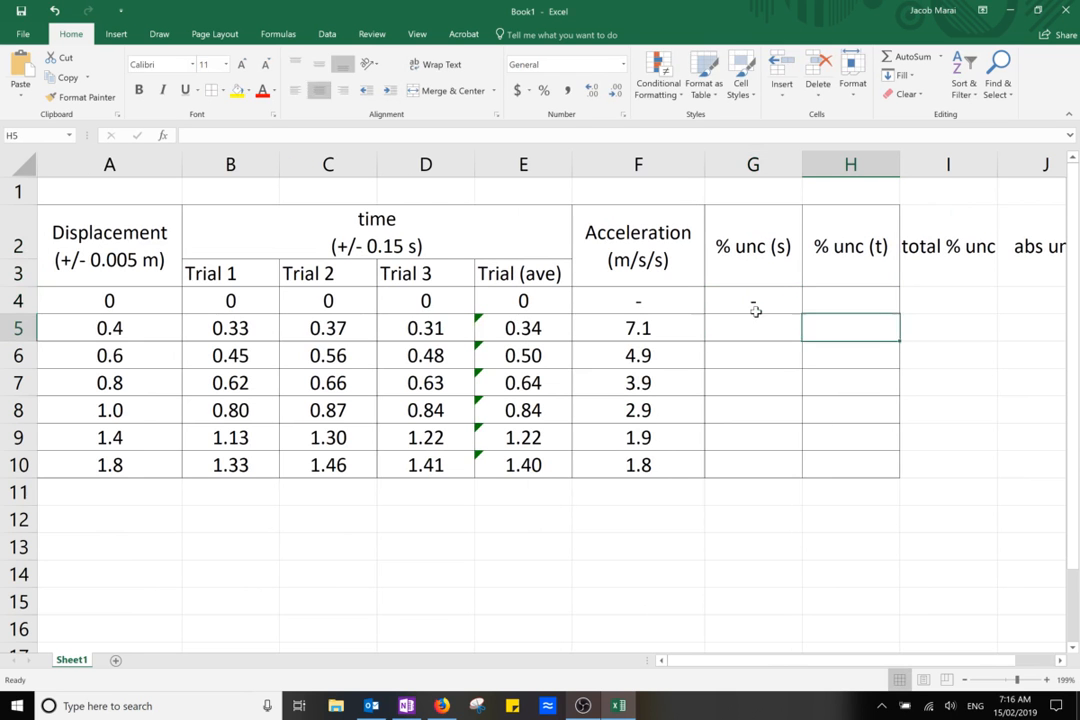
pyautogui.press('Up')
pyautogui.write('-')
pyautogui.press('Return')
pyautogui.press('Right')
pyautogui.press('Up')
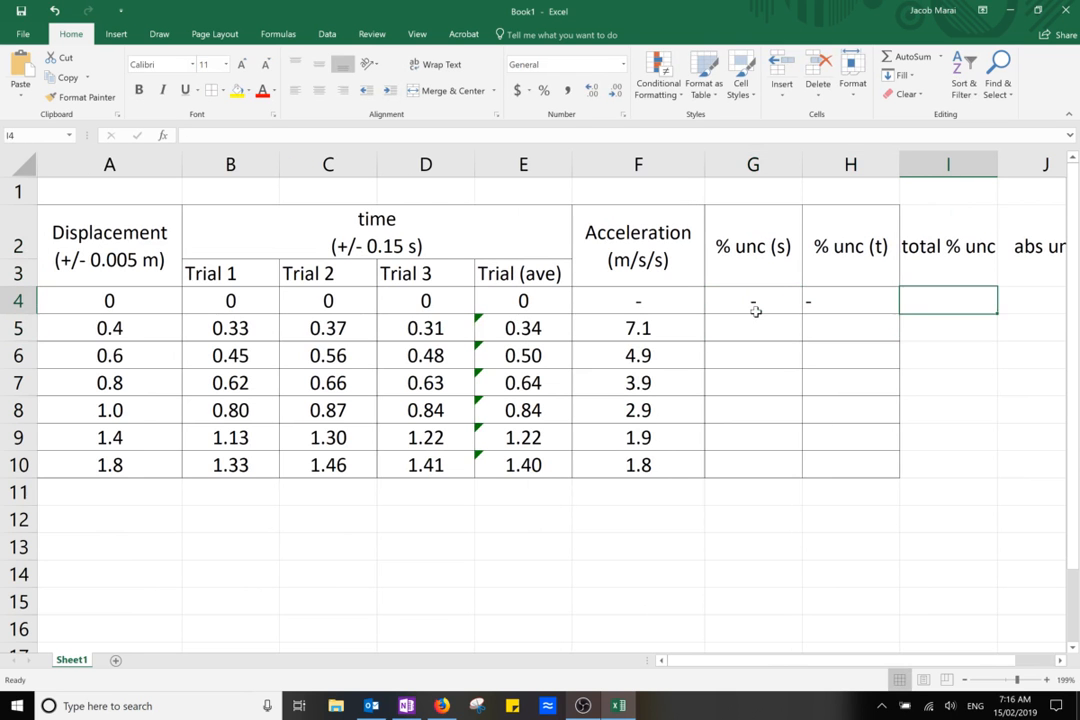
pyautogui.write('-')
pyautogui.press('Return')
pyautogui.press('Right')
pyautogui.press('Up')
pyautogui.write('-')
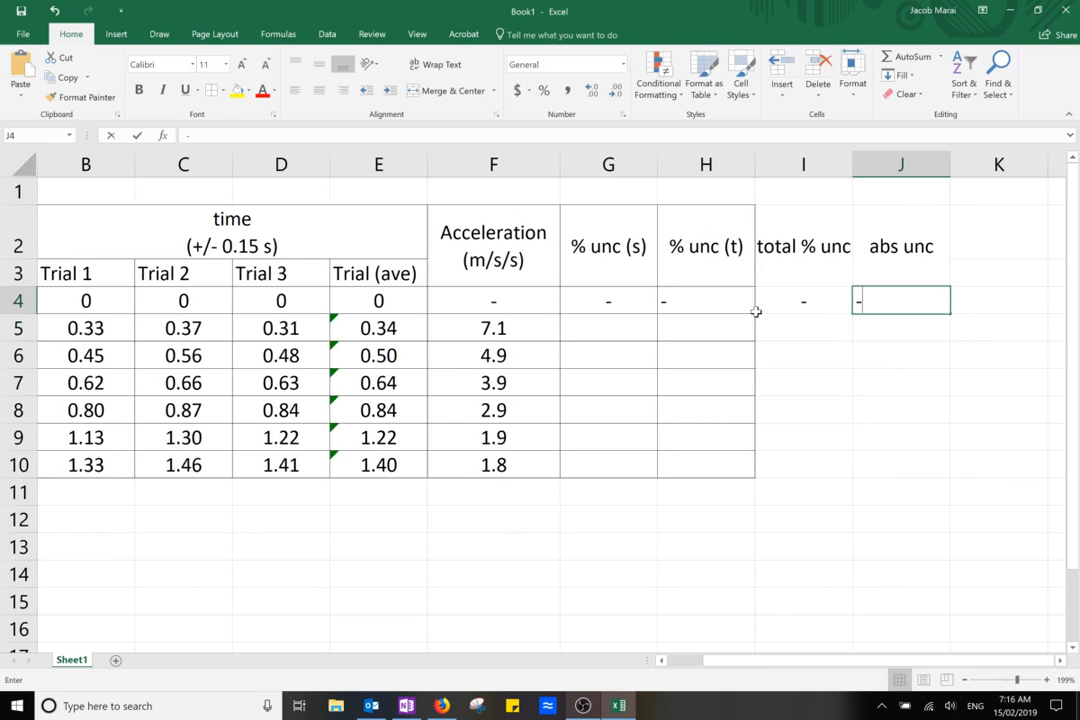
pyautogui.press('Return')
# - Enter the formula =(0.0005/A5)*100 in G5 to calculate the percentage uncertainty of the first nonzero displacement
pyautogui.click(600, 337)
pyautogui.hscroll(-2, 612, 333)
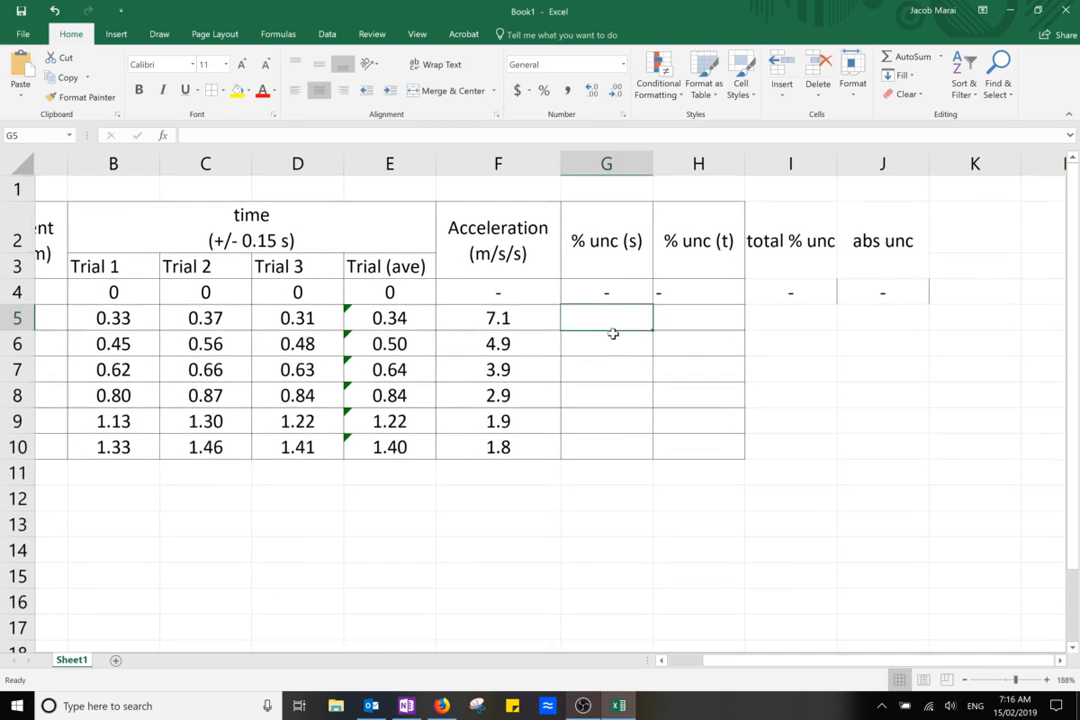
pyautogui.scroll(-1, 613, 333)
pyautogui.hscroll(-1, 613, 333)
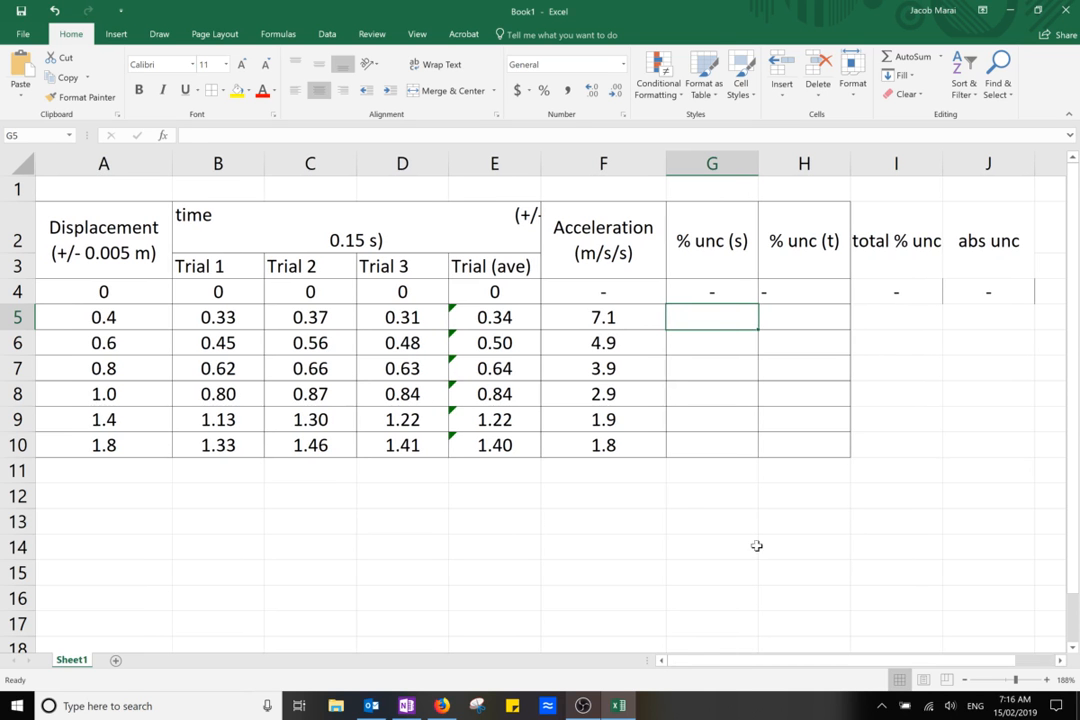
pyautogui.write('=(')
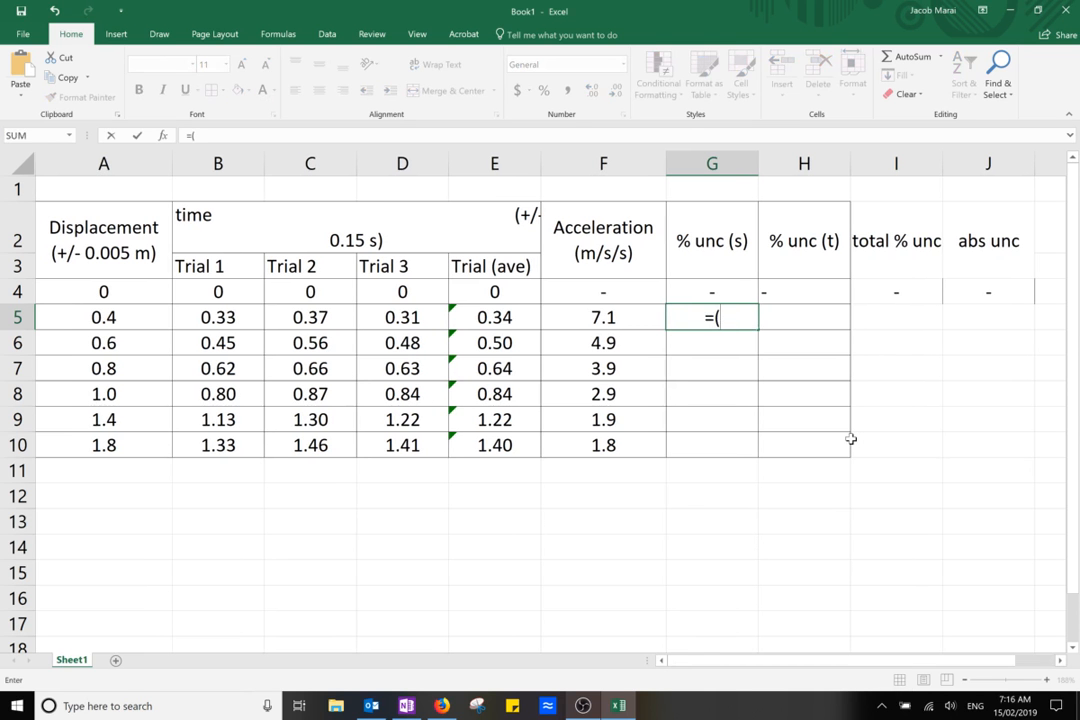
pyautogui.write('0.0005')
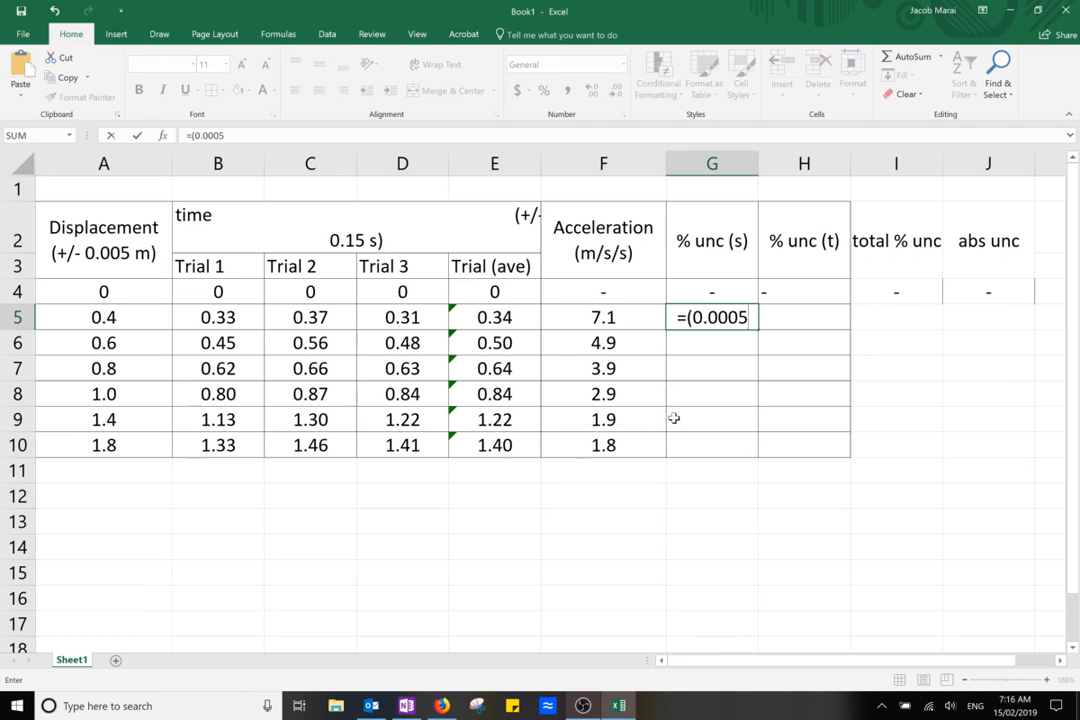
pyautogui.write('/')
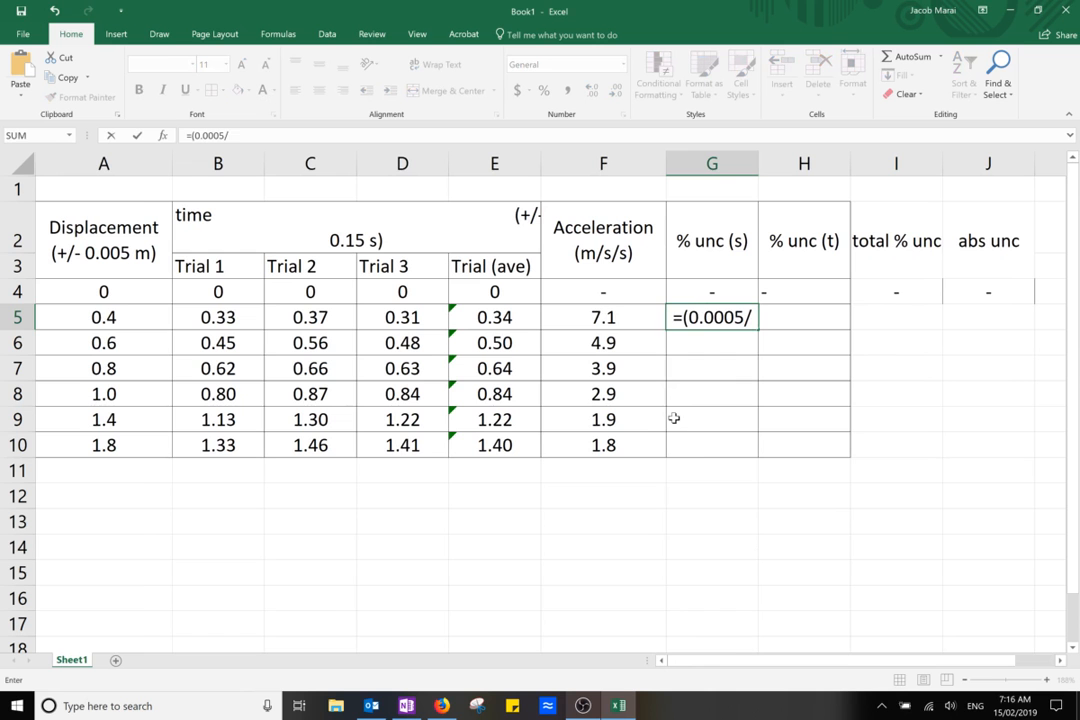
pyautogui.click(132, 317)
pyautogui.write(')')
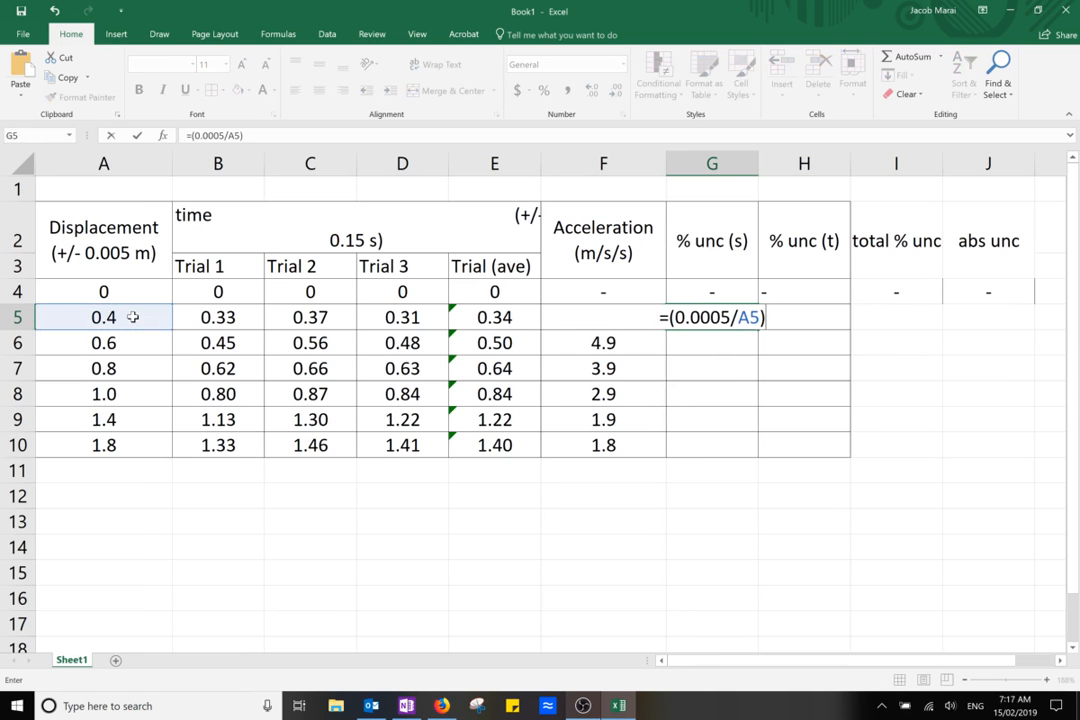
pyautogui.write('*100')
pyautogui.press('Return')
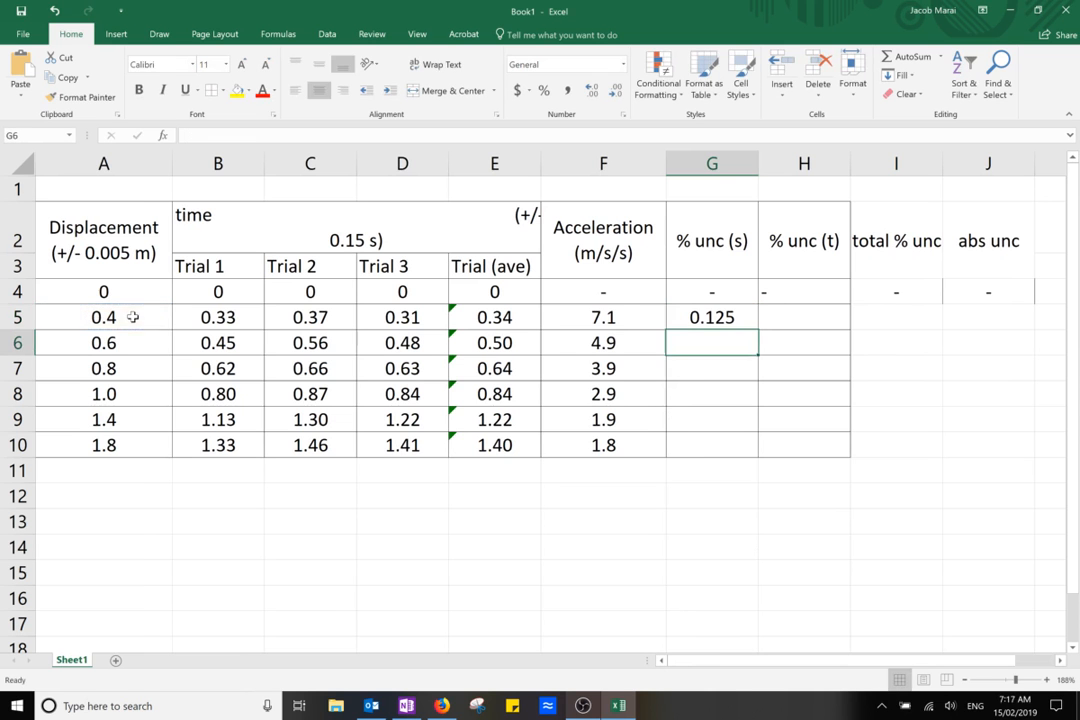
# - Fill the G5 formula down through G10 and format the results to three decimal places
pyautogui.click(705, 318)
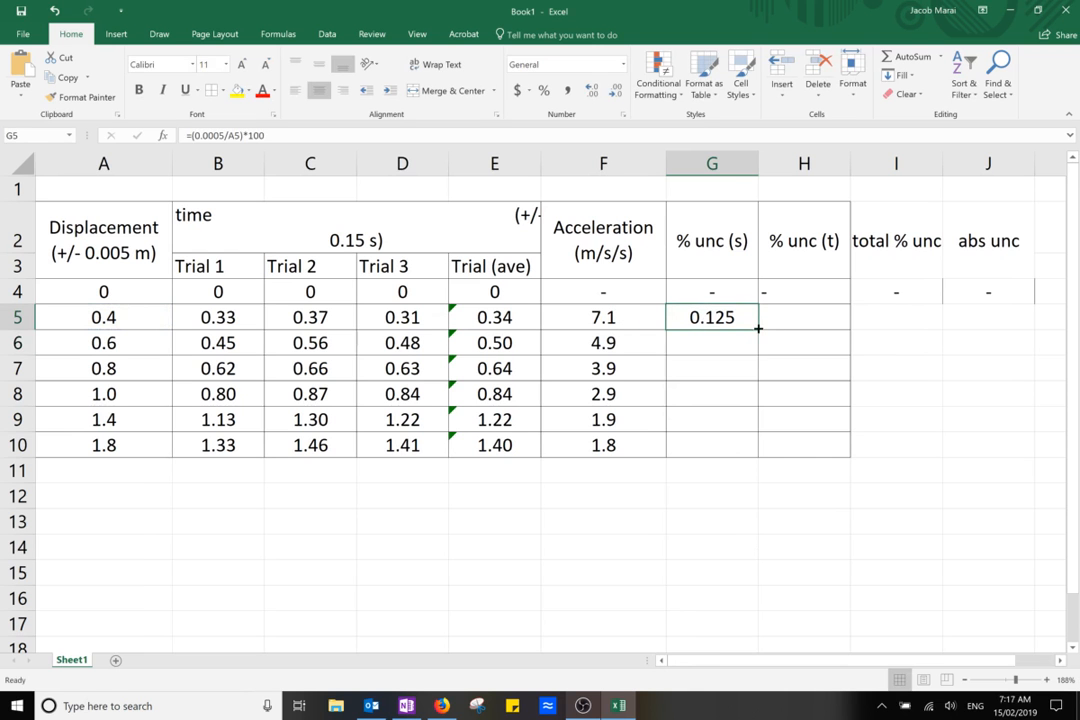
pyautogui.moveTo(758, 328); pyautogui.dragTo(762, 458)
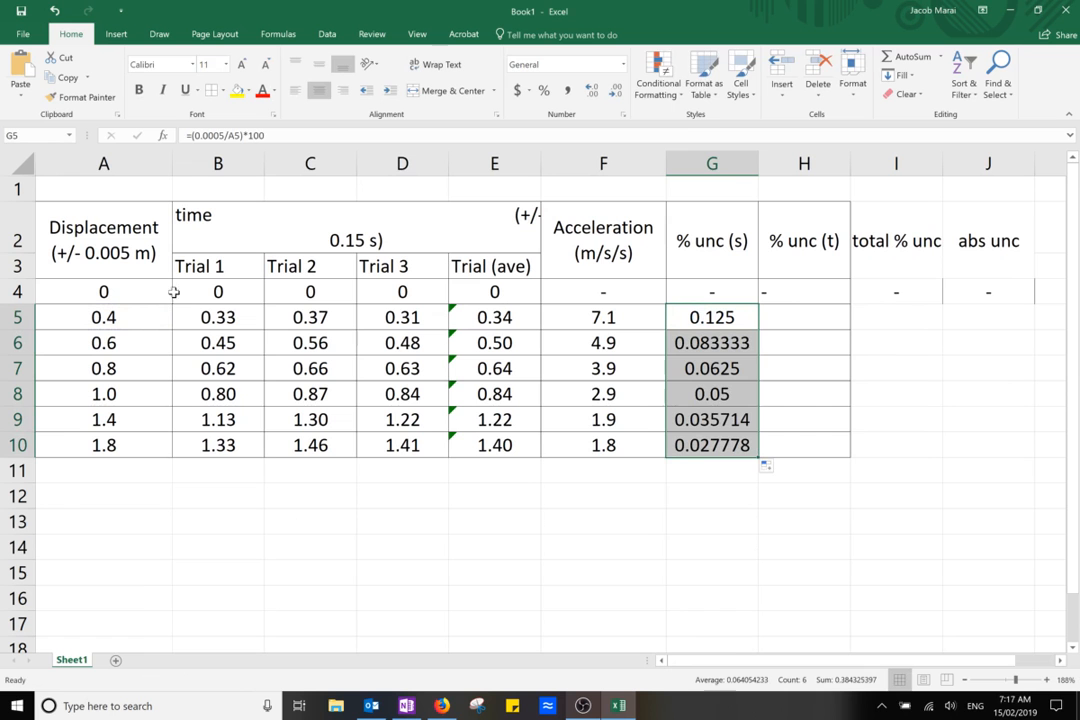
pyautogui.click(614, 90)
pyautogui.click(591, 90)
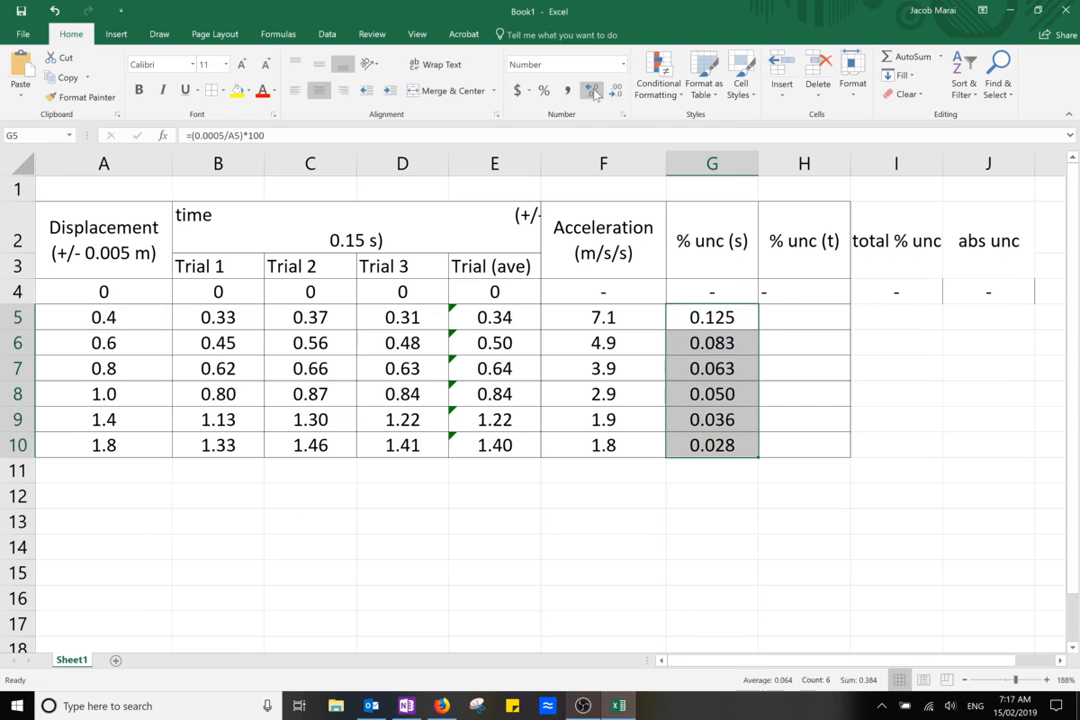
pyautogui.click(802, 320)
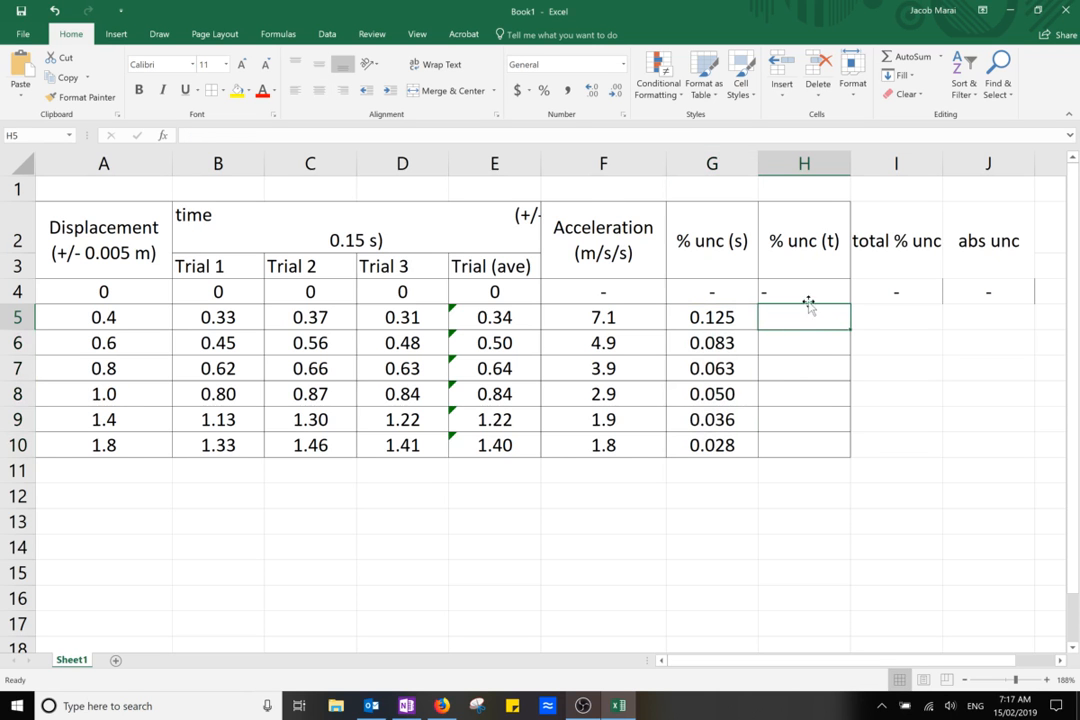
pyautogui.write('=(')
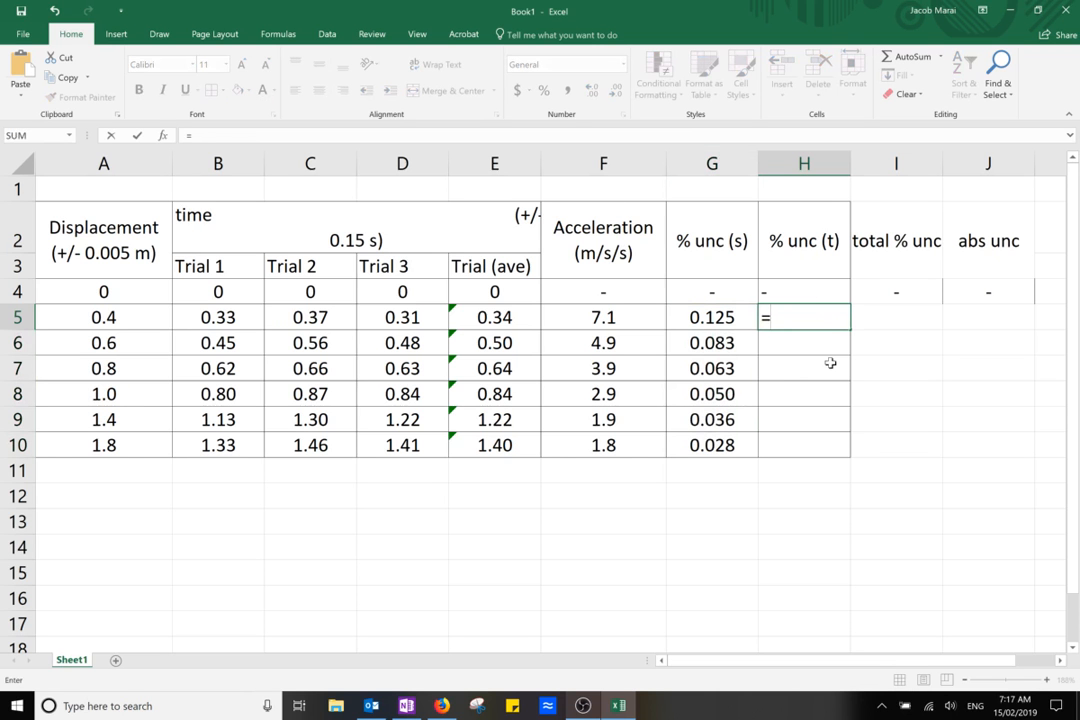
pyautogui.click(395, 243)
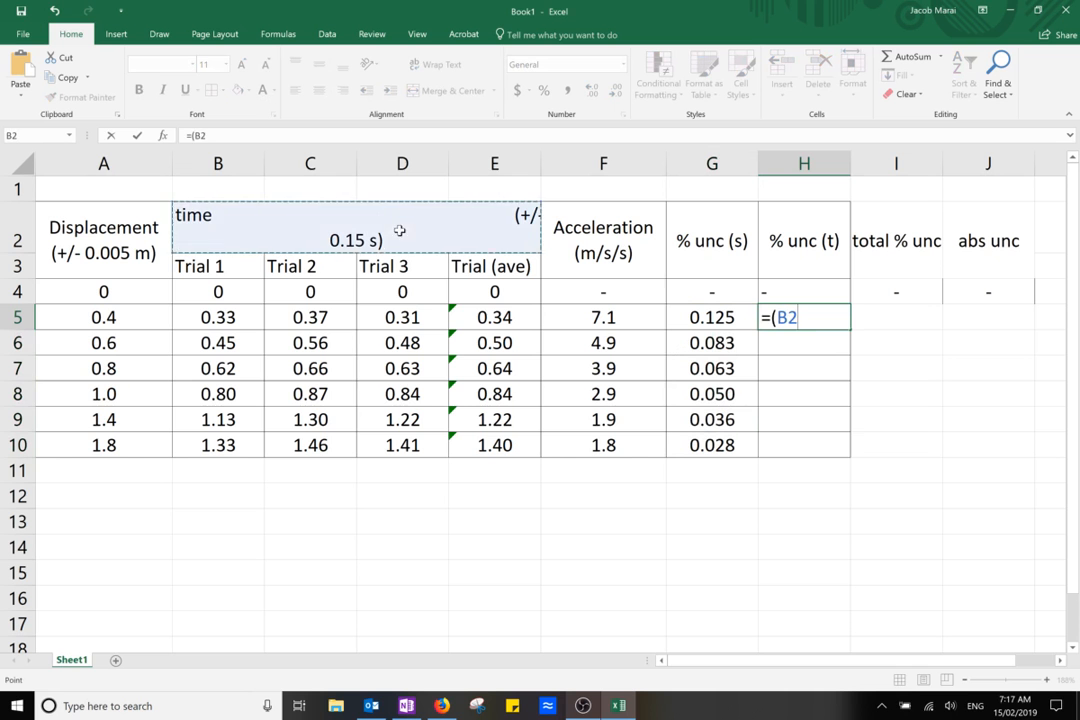
pyautogui.press('Escape')
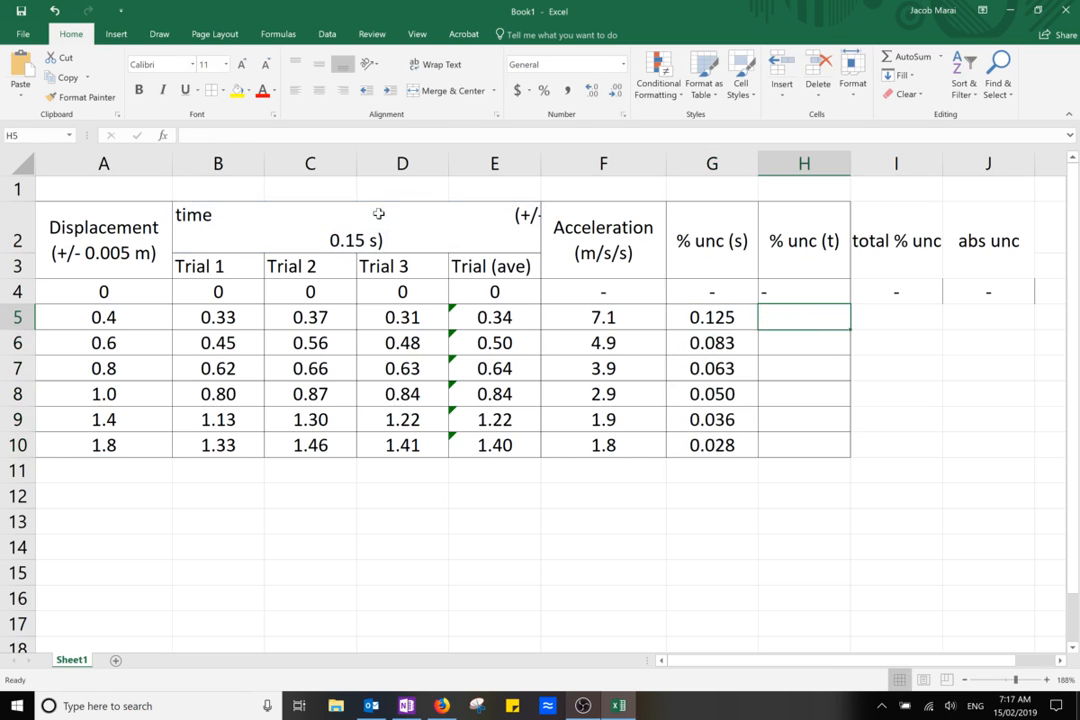
# - Try switching text wrapping off and back on for the merged time header in B2
pyautogui.click(460, 386)
pyautogui.click(372, 265)
pyautogui.click(376, 223)
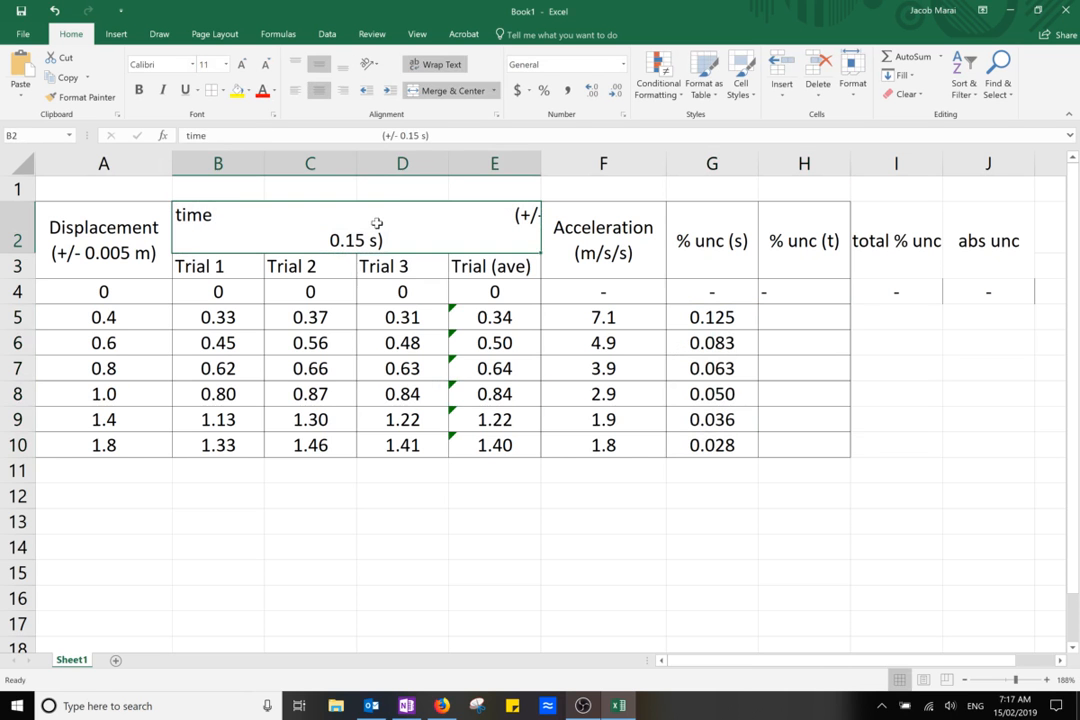
pyautogui.click(443, 66)
pyautogui.press('Down')
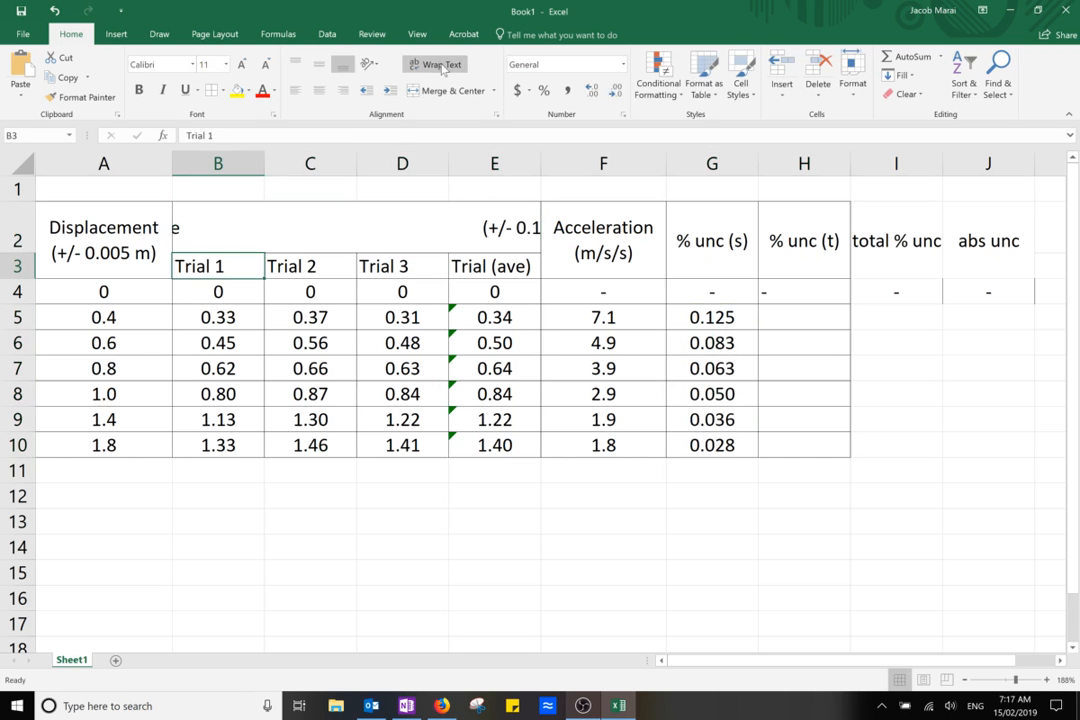
pyautogui.click(393, 234)
pyautogui.click(441, 65)
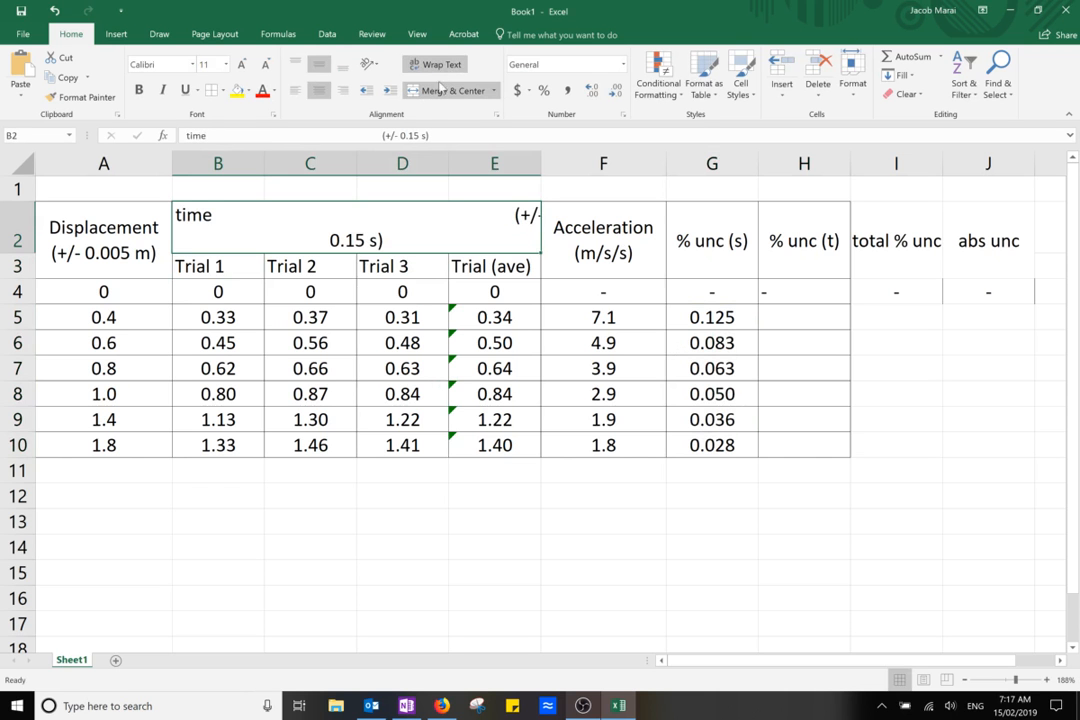
# - Add spaces after "time" in the merged B2 header so that "(+/- 0.15 s)" sits centered on the second line
pyautogui.click(549, 300)
pyautogui.doubleClick(458, 217)
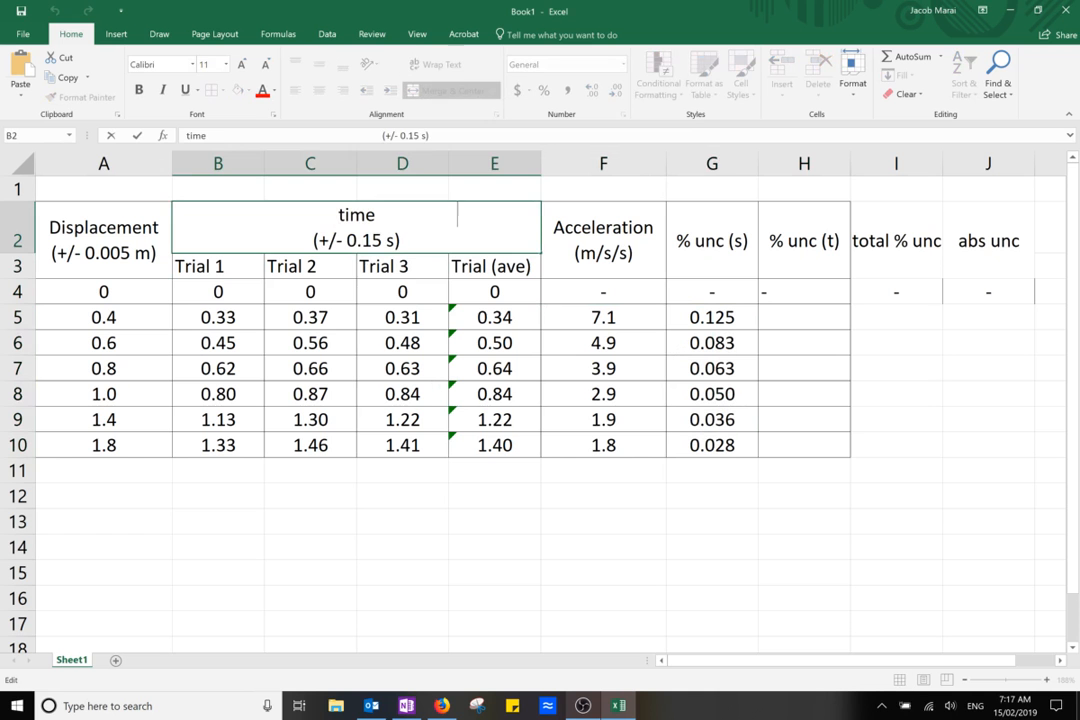
pyautogui.click(688, 230)
pyautogui.doubleClick(485, 218)
pyautogui.press('Return')
pyautogui.click(404, 226)
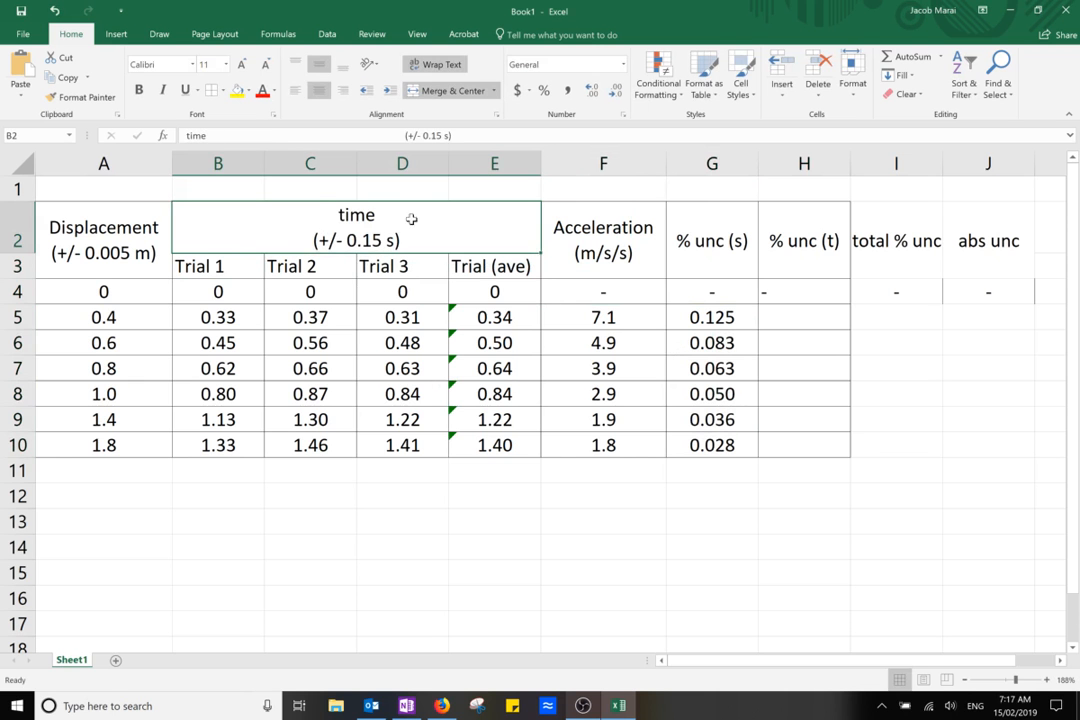
# - Enter the formula =(0.15/E5)*100 in H5 to calculate the percentage uncertainty of the first nonzero average time
pyautogui.click(775, 319)
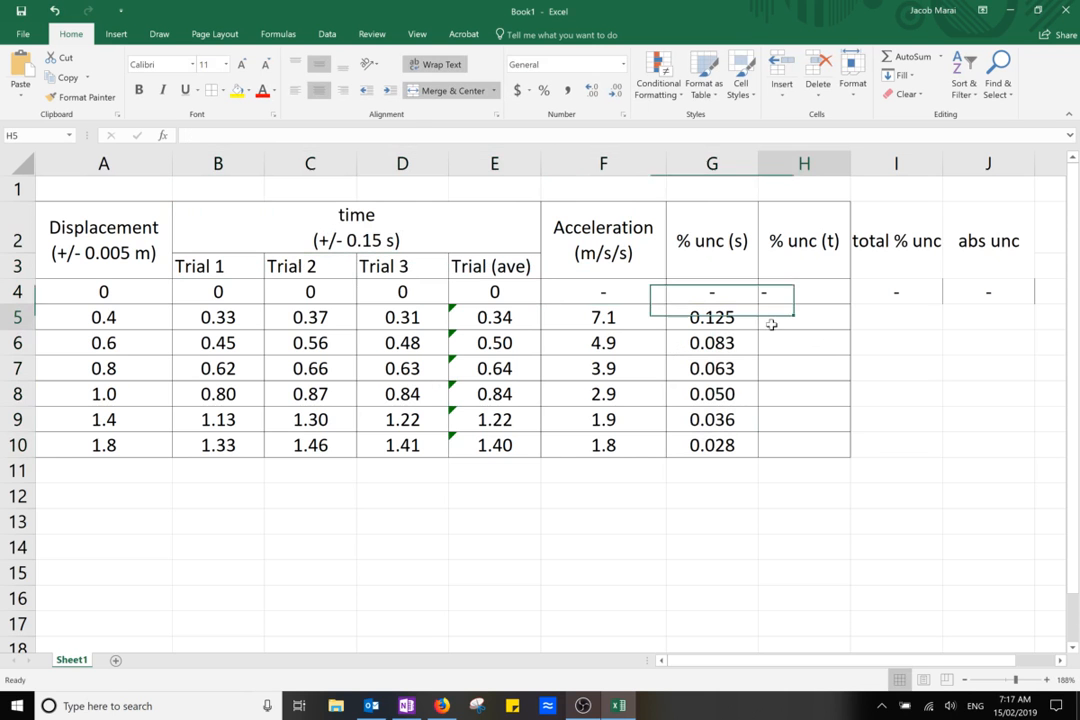
pyautogui.write('=(0.15/')
pyautogui.click(513, 317)
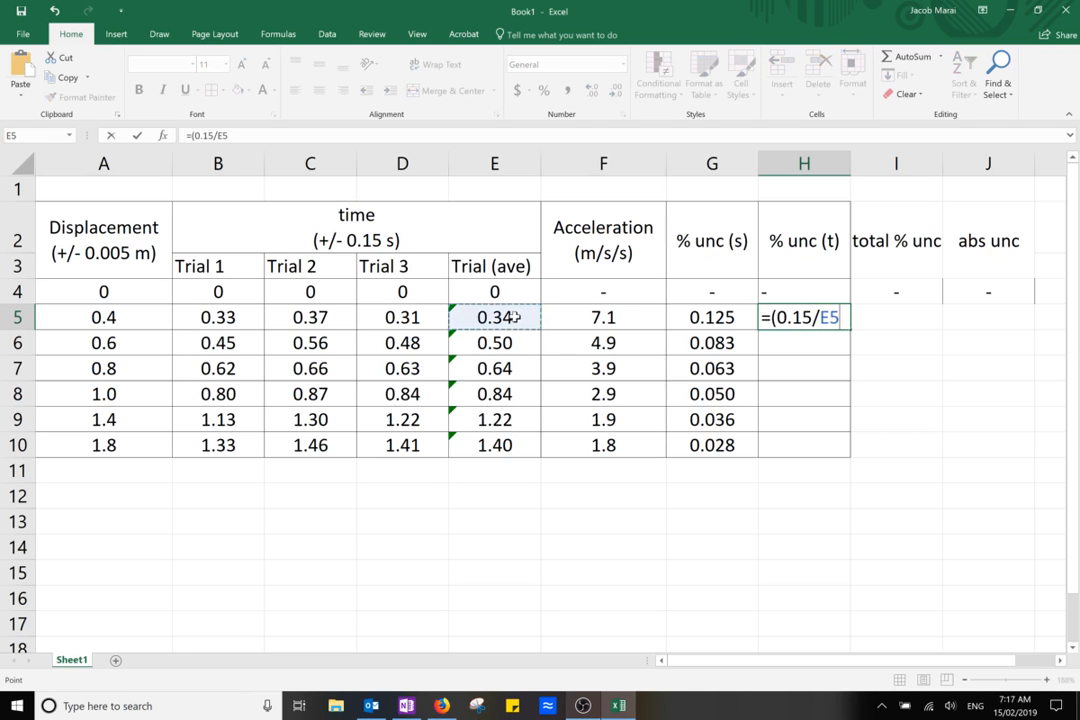
pyautogui.write(')*1000')
pyautogui.press('Return')
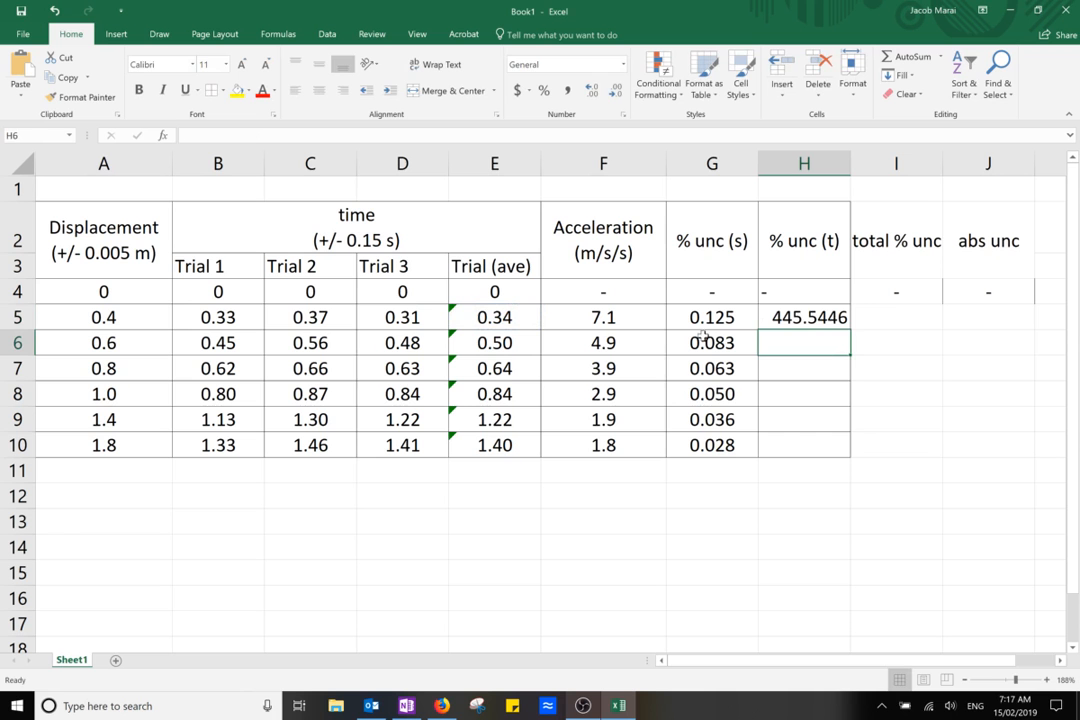
pyautogui.doubleClick(802, 316)
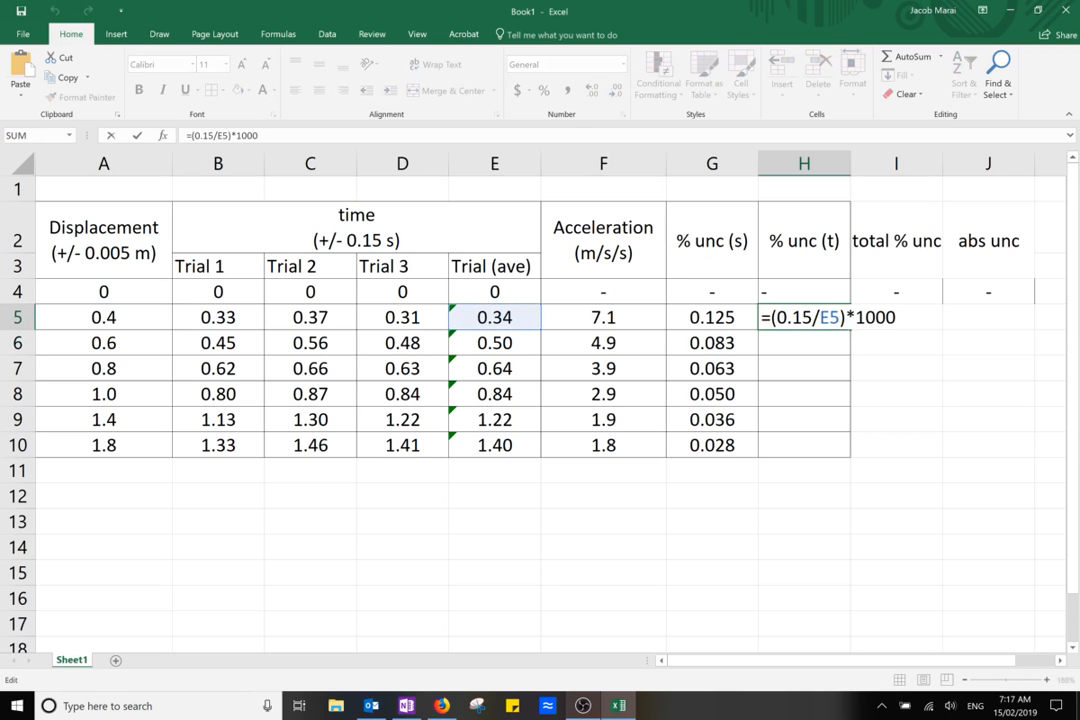
pyautogui.press('BackSpace')
pyautogui.press('Return')
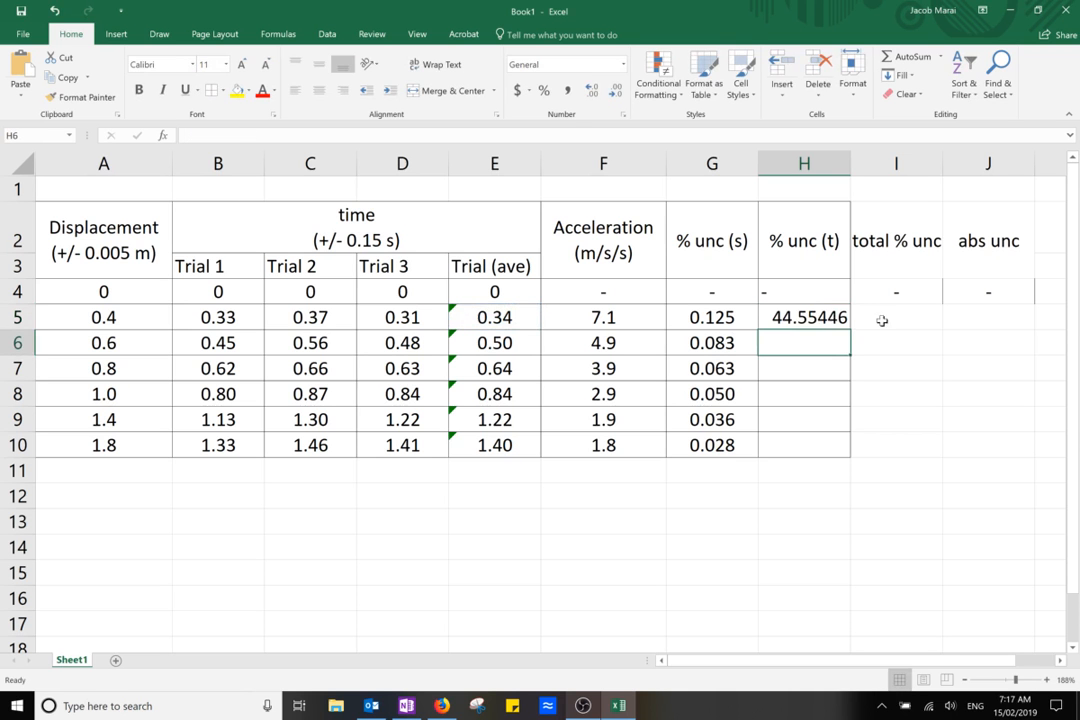
# - Fill the H5 formula down through H10 and format the results to one decimal place
pyautogui.click(836, 319)
pyautogui.moveTo(855, 330); pyautogui.dragTo(851, 458)
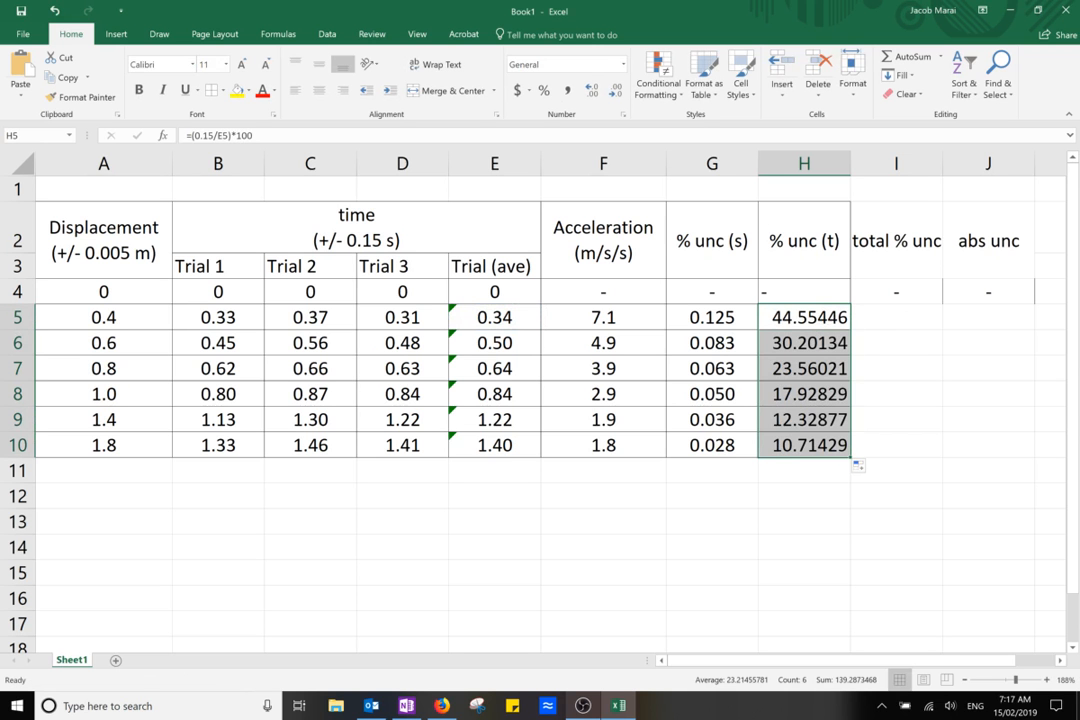
pyautogui.click(620, 91)
pyautogui.click(620, 91)
pyautogui.click(620, 91)
pyautogui.click(620, 91)
# - Note the acceleration equation a = 2s / t^2 in cell F13 below the table
pyautogui.click(617, 514)
pyautogui.write('a = 2s / t')
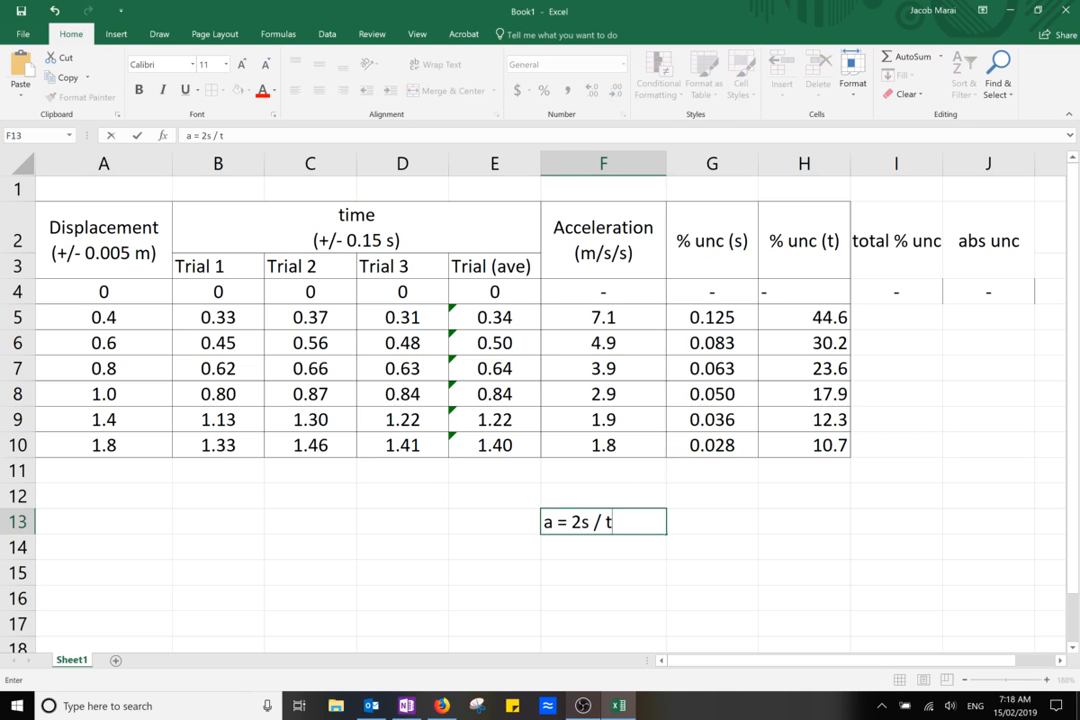
pyautogui.write('^2')
pyautogui.press('Return')
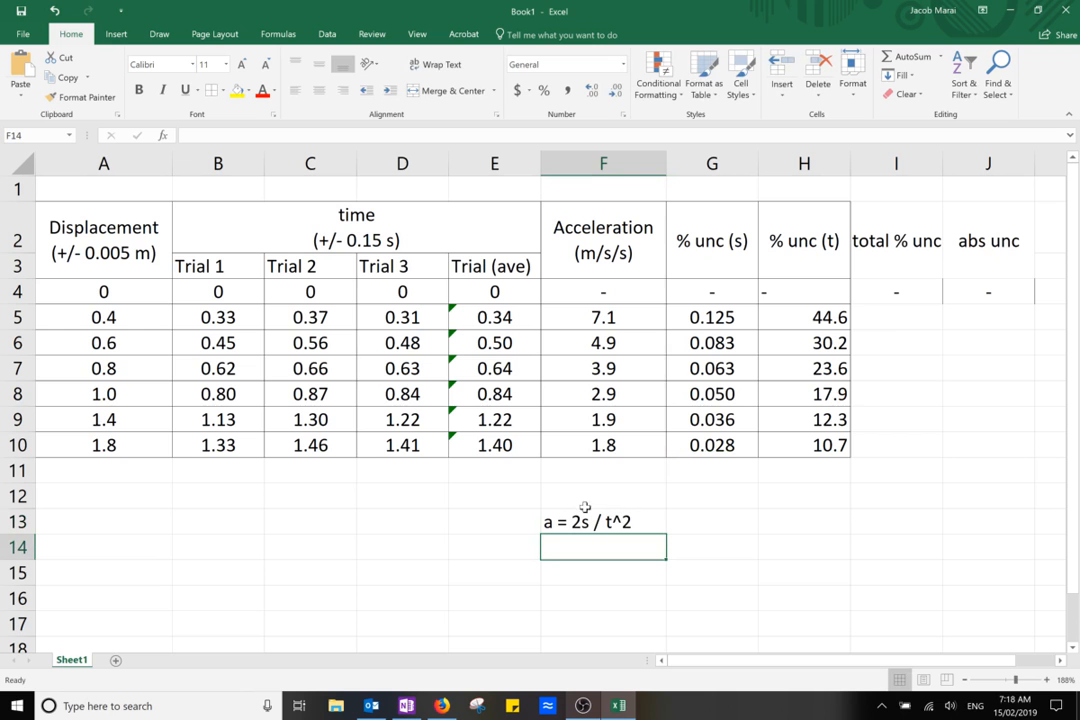
# - Enter the formula =(G5+2*H5) in I5 to calculate the total percentage uncertainty of the first acceleration
pyautogui.click(888, 328)
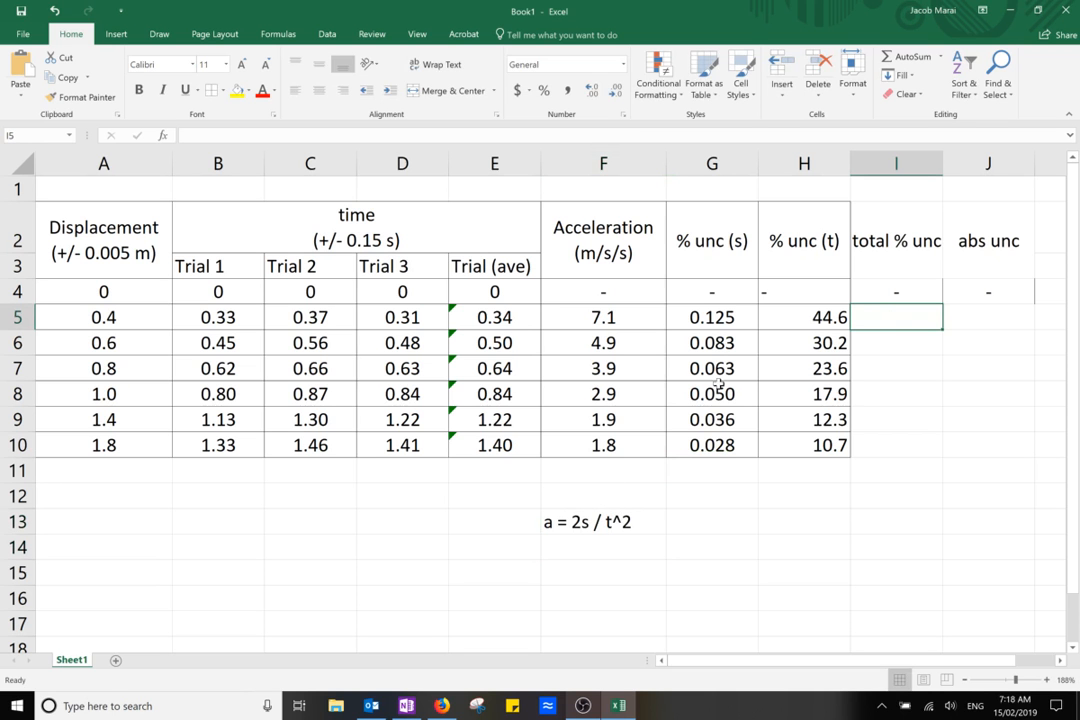
pyautogui.write('=(')
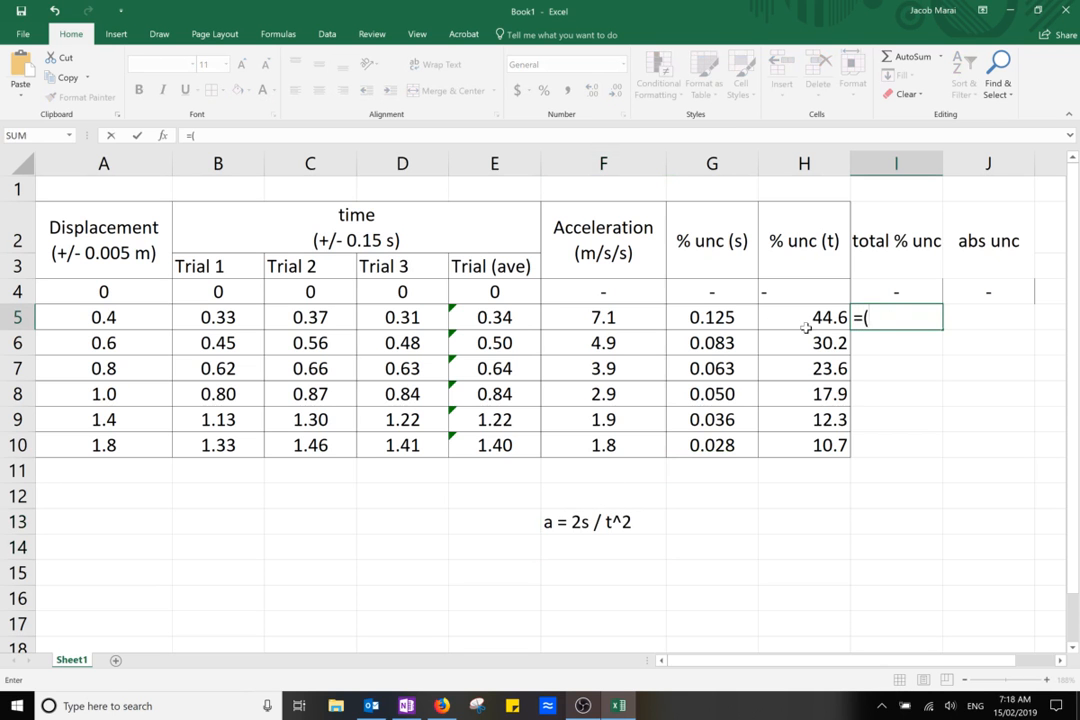
pyautogui.click(712, 317)
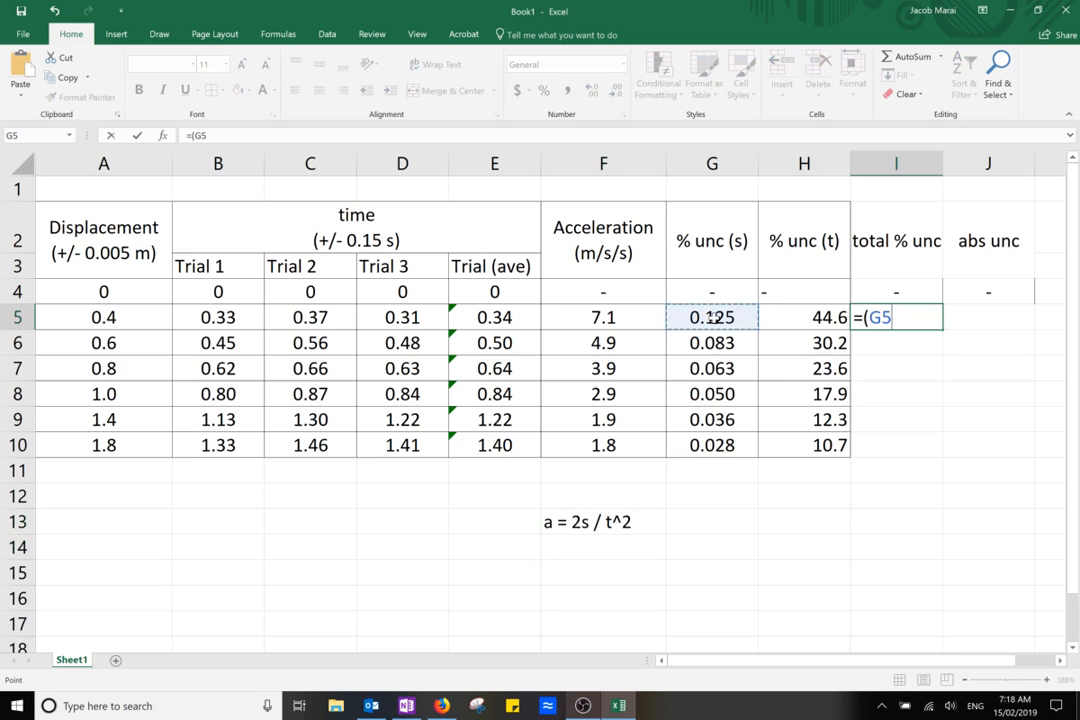
pyautogui.click(815, 313)
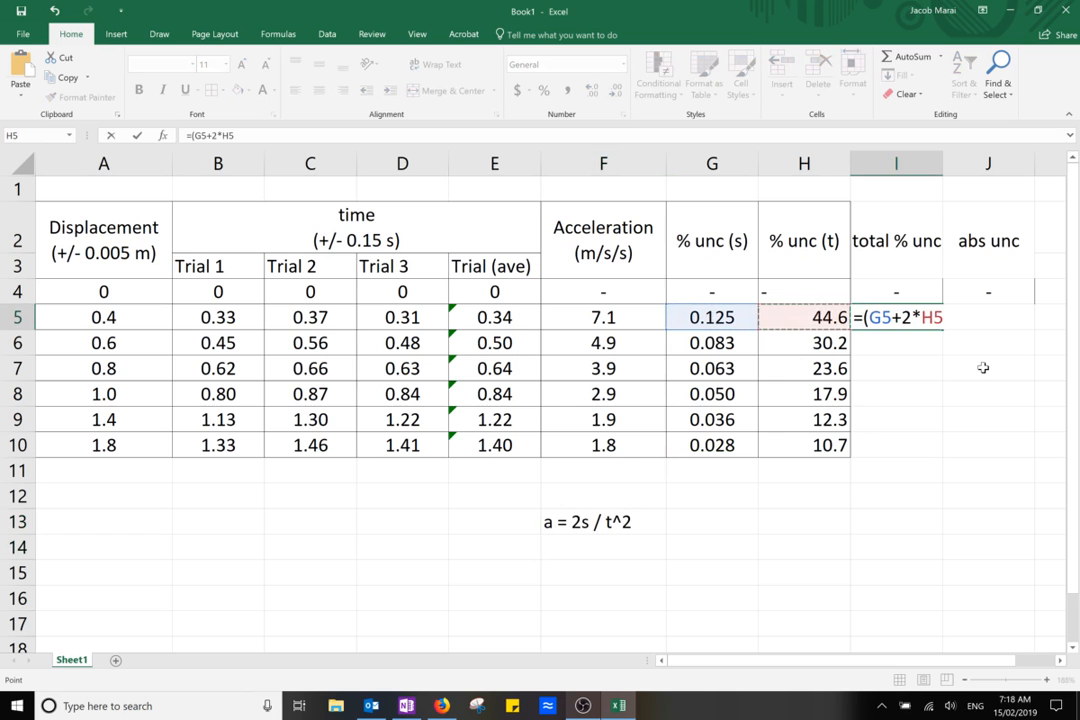
pyautogui.write(')')
pyautogui.press('Return')
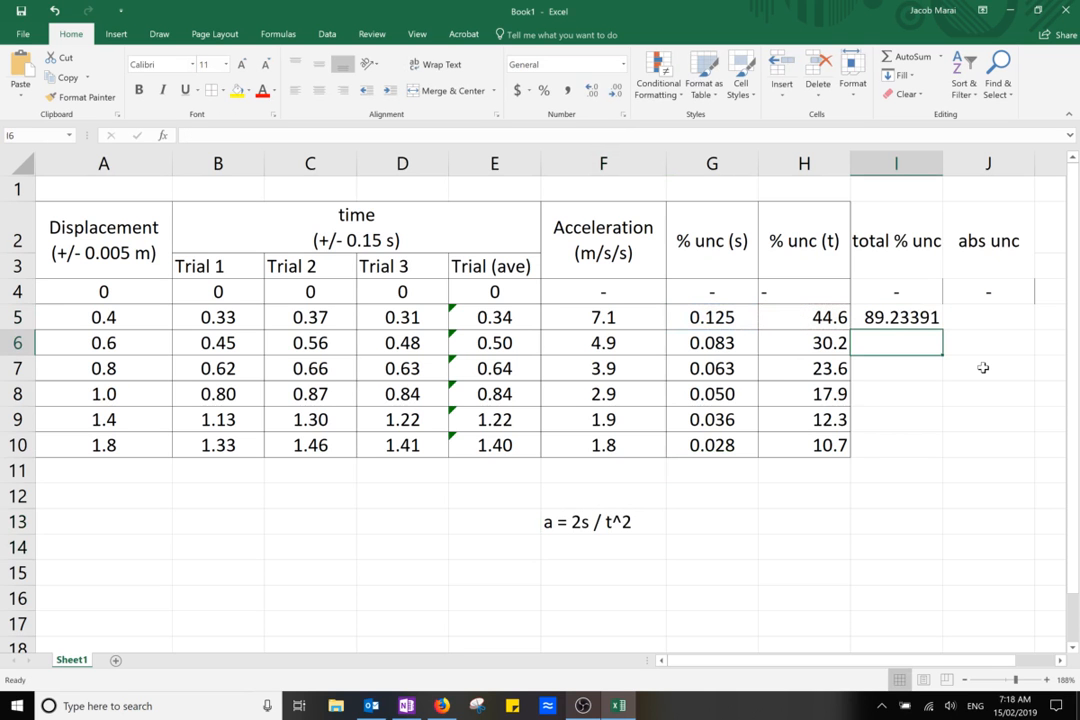
# - Fill the I5 formula down through I10 and format the total percentage uncertainties to one decimal place
pyautogui.click(905, 317)
pyautogui.moveTo(941, 329); pyautogui.dragTo(943, 456)
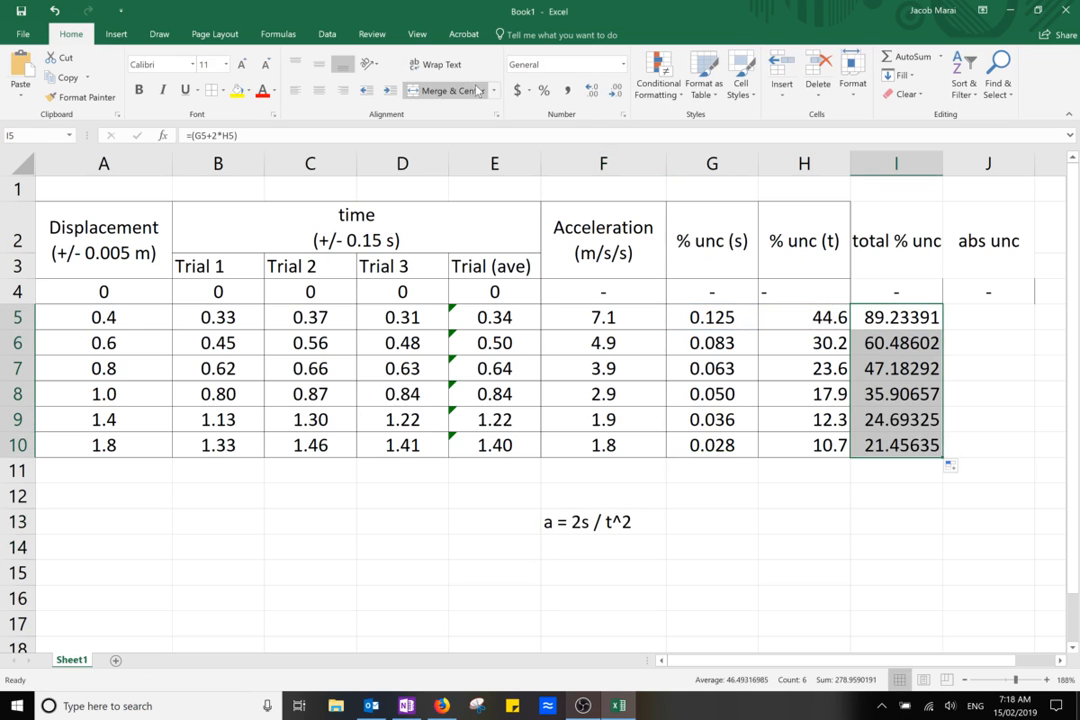
pyautogui.click(616, 92)
pyautogui.click(616, 92)
pyautogui.click(616, 92)
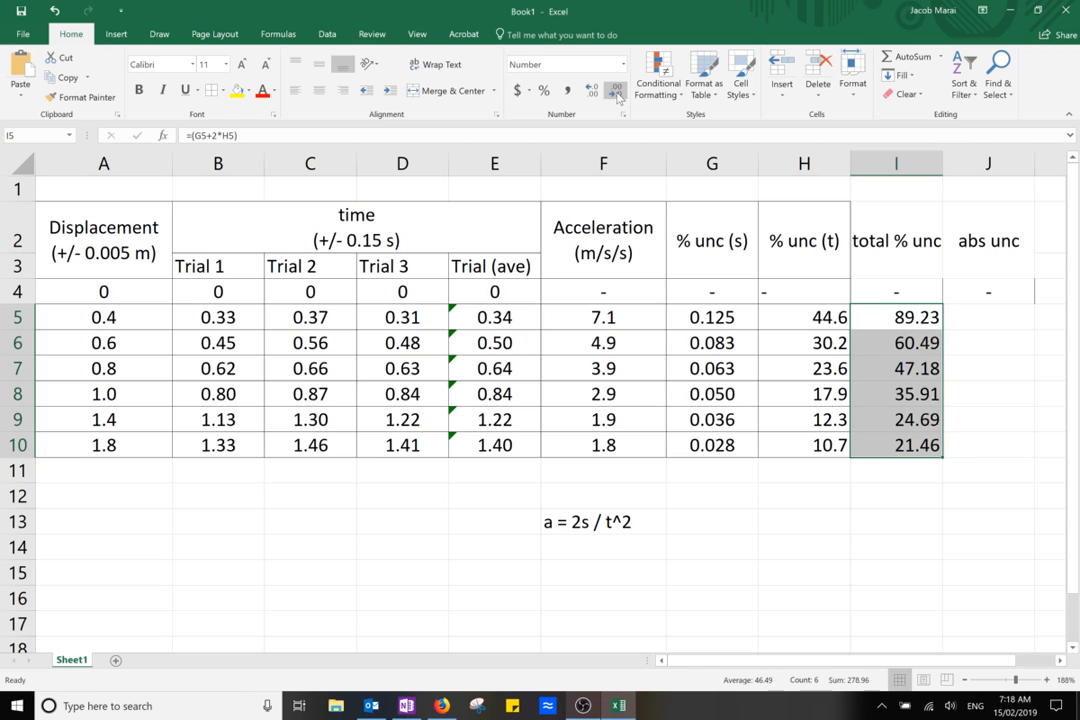
pyautogui.click(616, 92)
pyautogui.click(697, 520)
# - Enter the formula =(I5/100)*F5 in J5 to convert the total percentage uncertainty into an absolute uncertainty of the acceleration
pyautogui.hscroll(2, 697, 521)
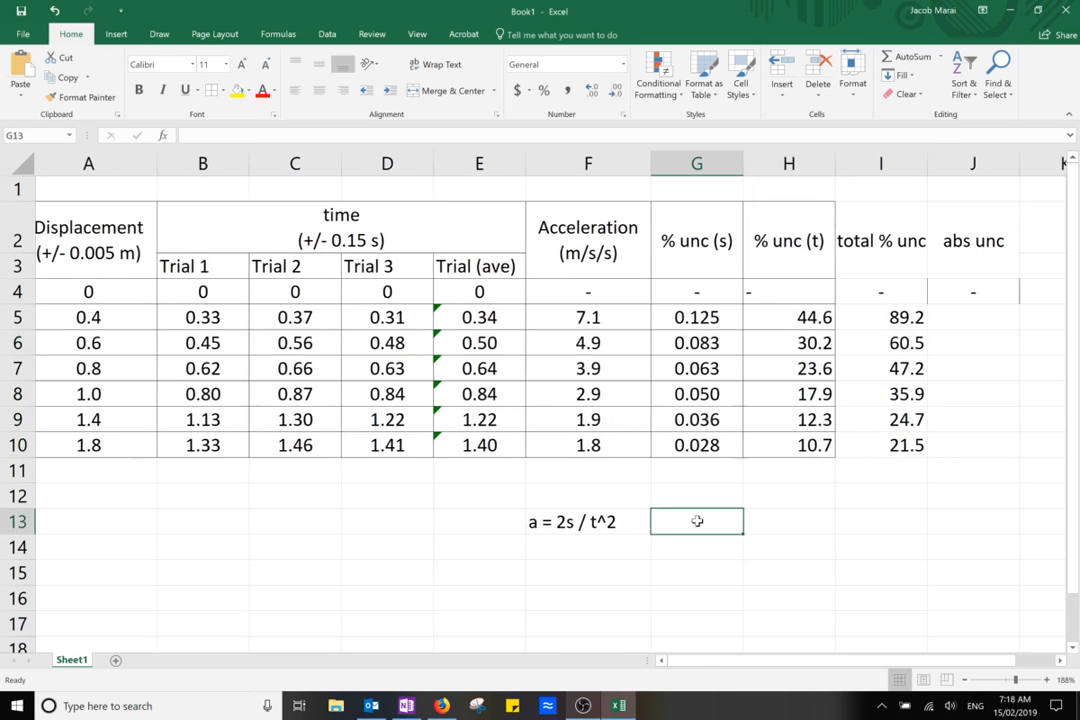
pyautogui.hscroll(1, 697, 520)
pyautogui.rightClick(838, 316)
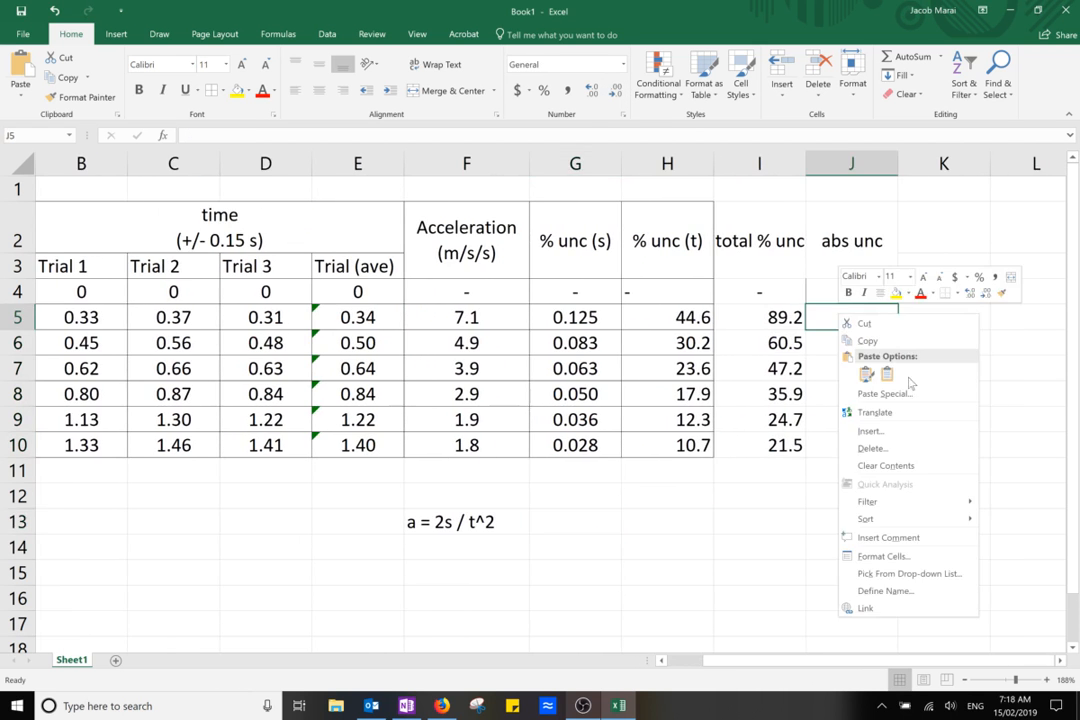
pyautogui.press('Escape')
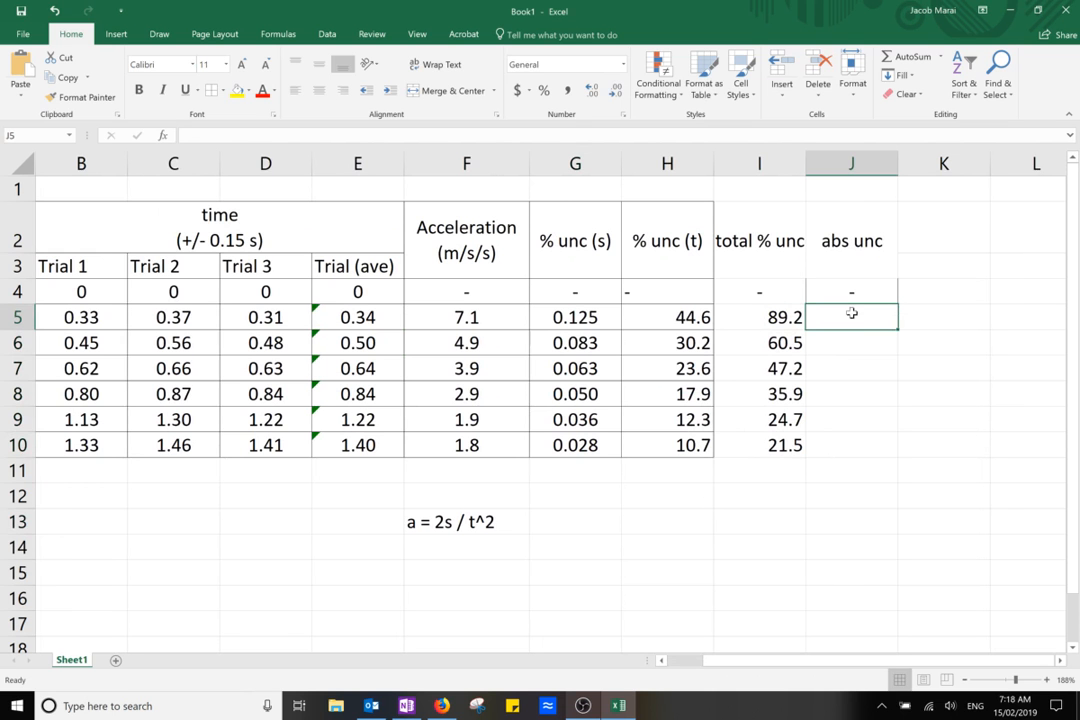
pyautogui.write('=(')
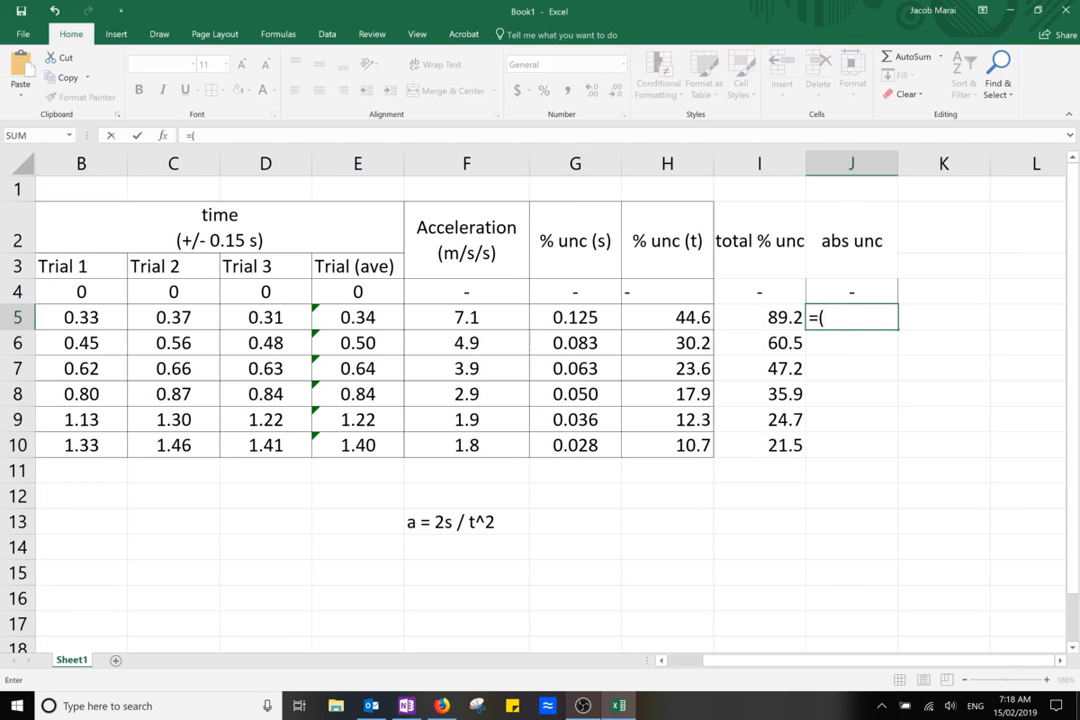
pyautogui.click(784, 316)
pyautogui.write('/')
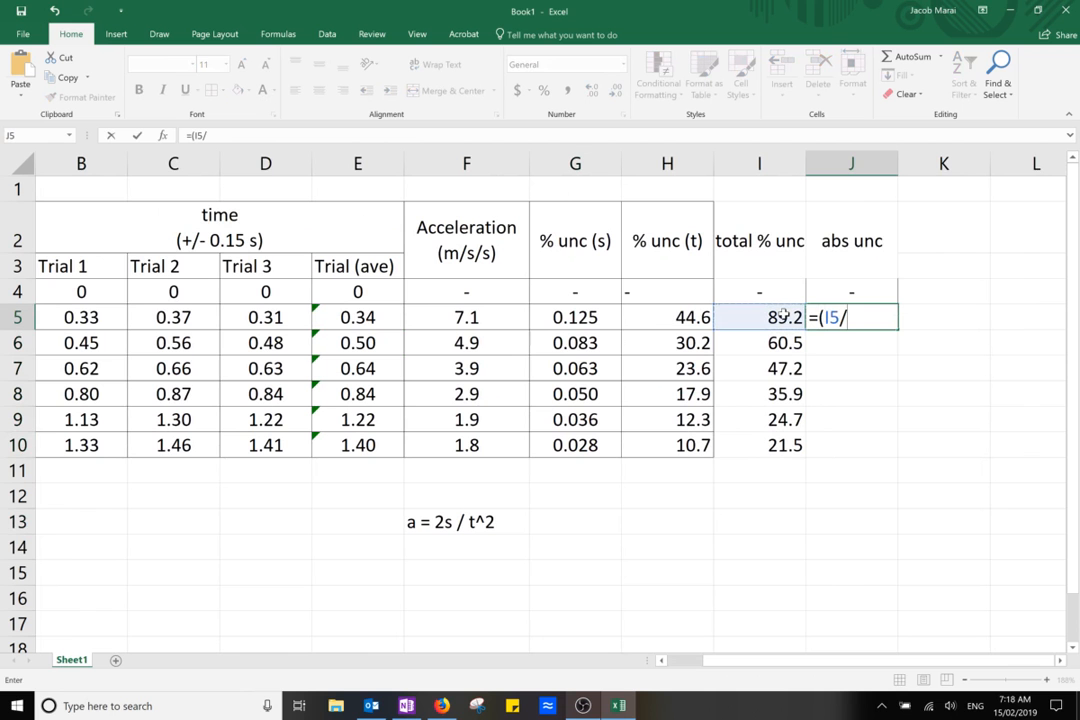
pyautogui.write('100)*')
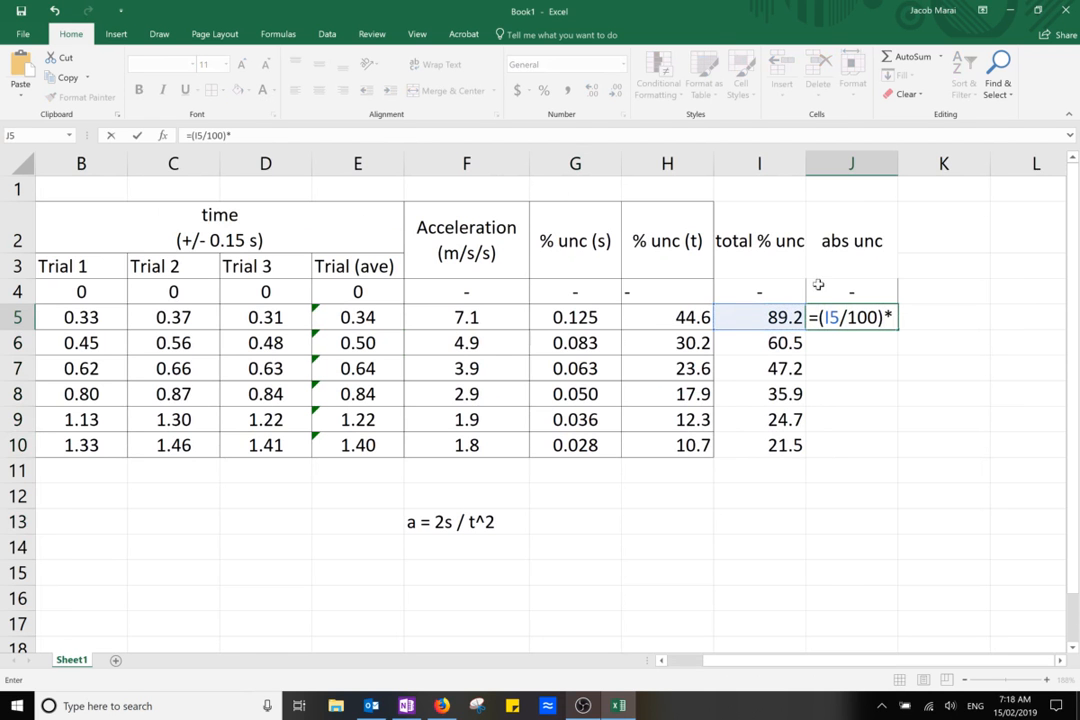
pyautogui.click(468, 317)
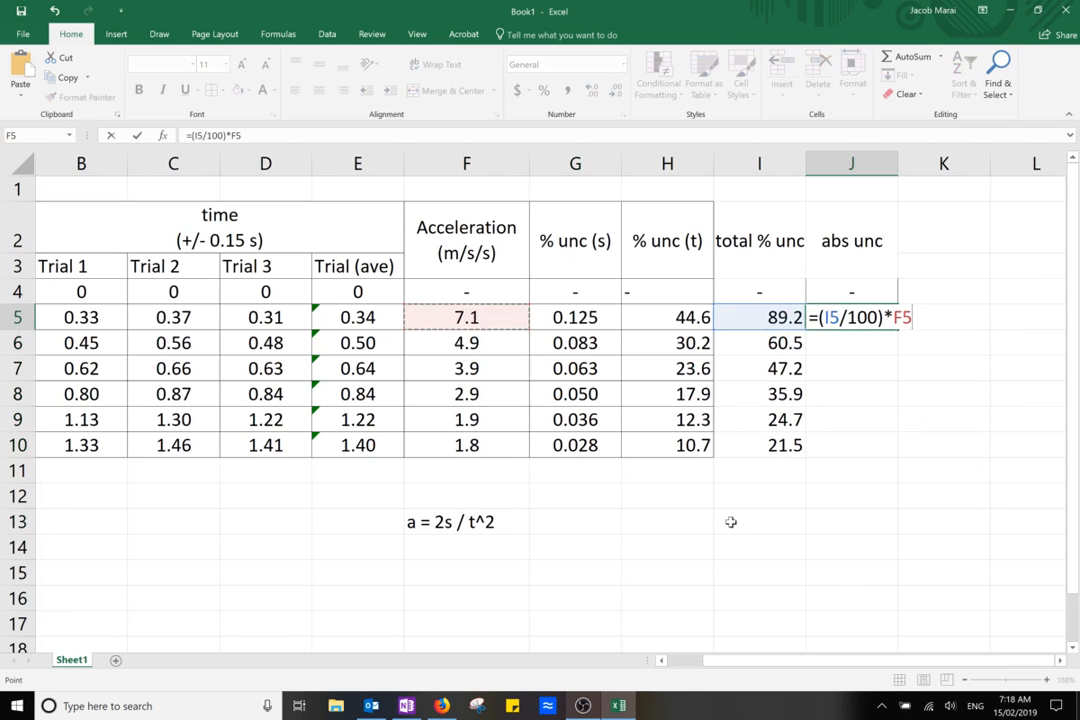
pyautogui.press('Return')
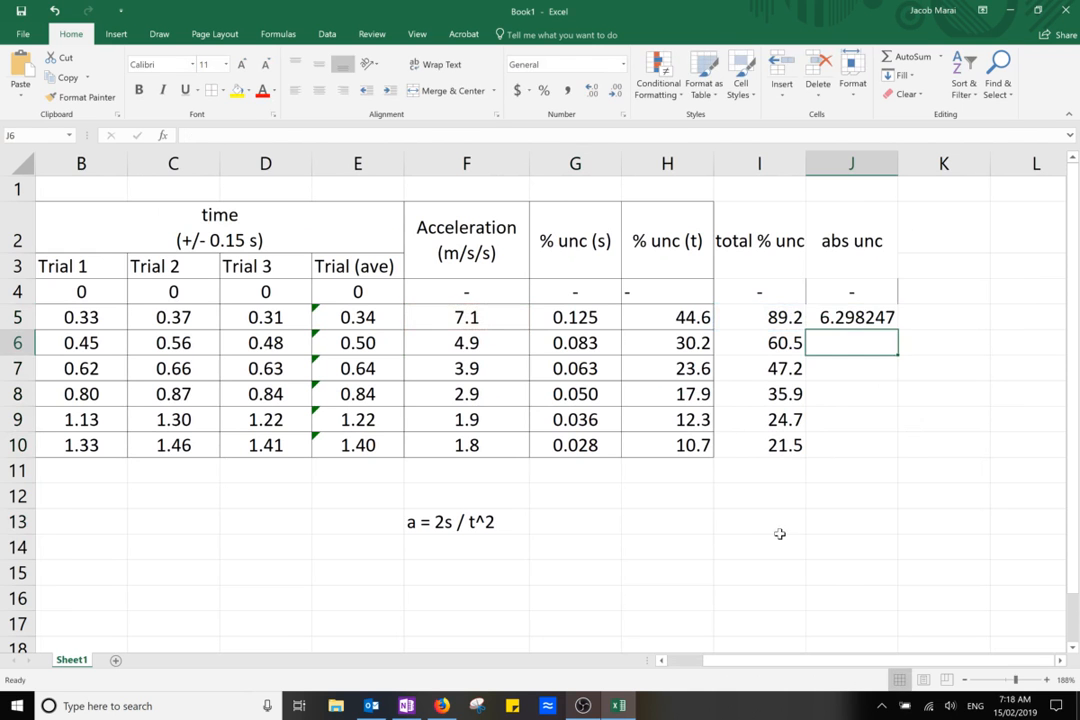
# - Fill the J5 formula down through J10 and format the absolute uncertainties to one decimal place
pyautogui.click(843, 317)
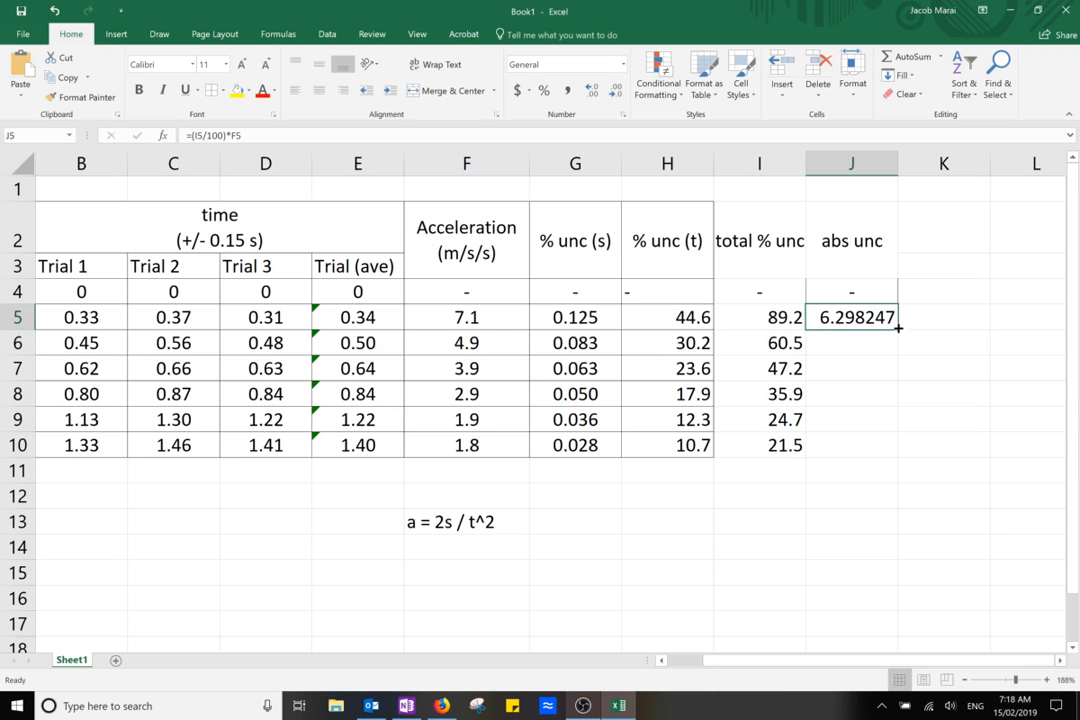
pyautogui.moveTo(897, 327); pyautogui.dragTo(897, 456)
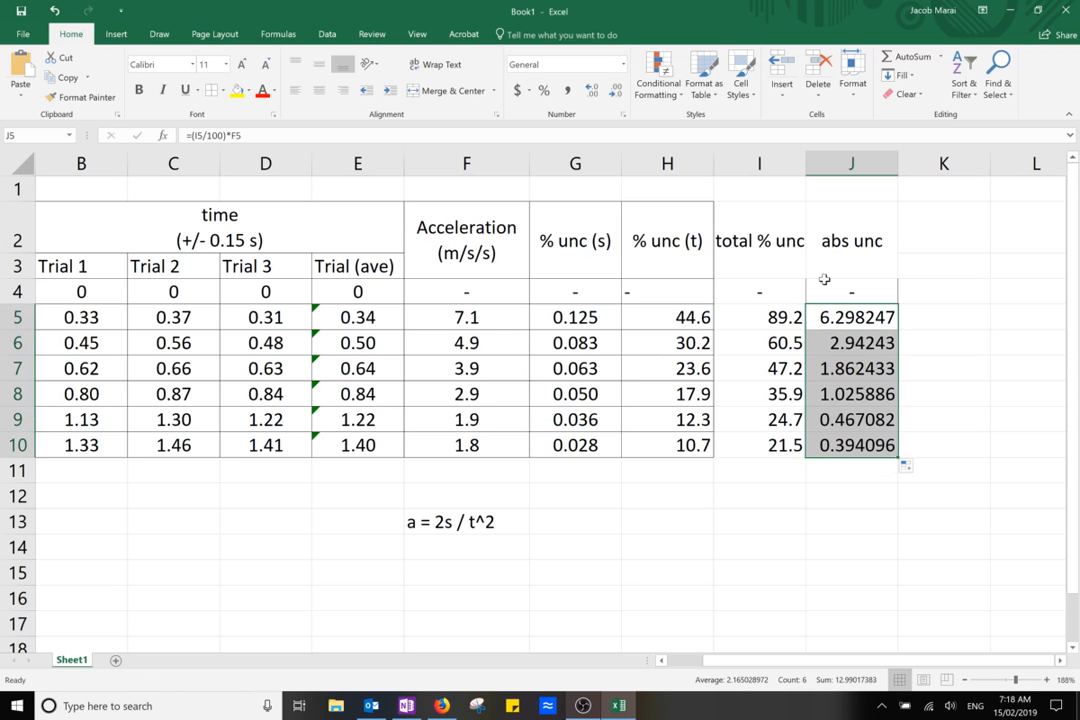
pyautogui.click(615, 91)
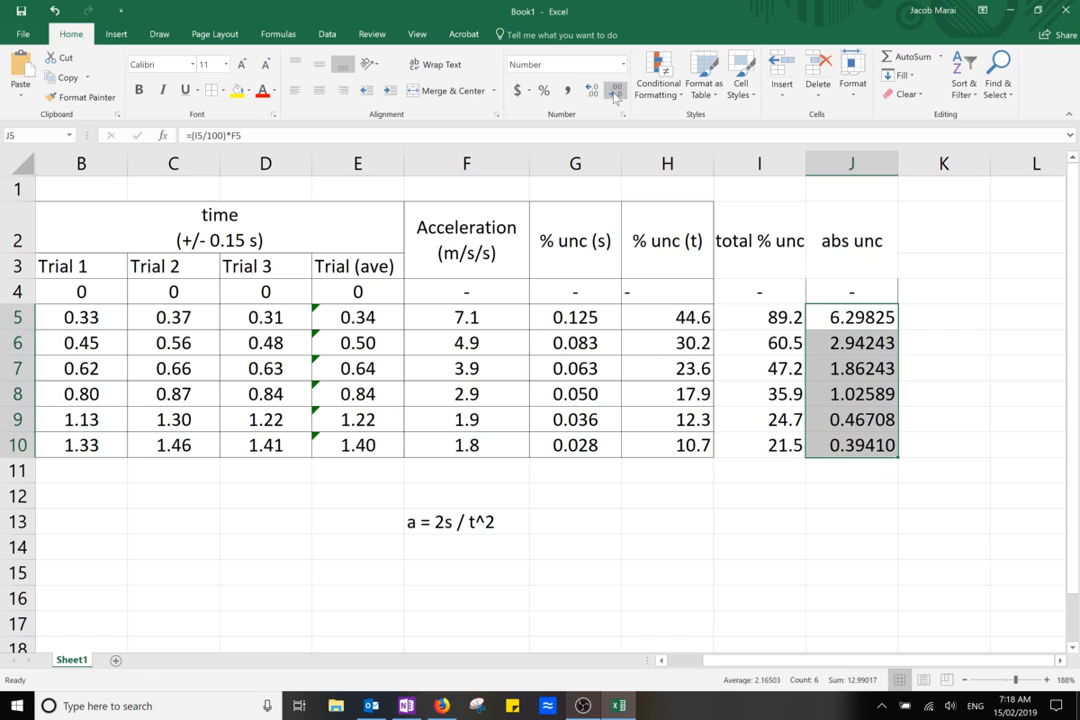
pyautogui.click(615, 91)
pyautogui.click(615, 91)
pyautogui.click(615, 91)
pyautogui.click(615, 91)
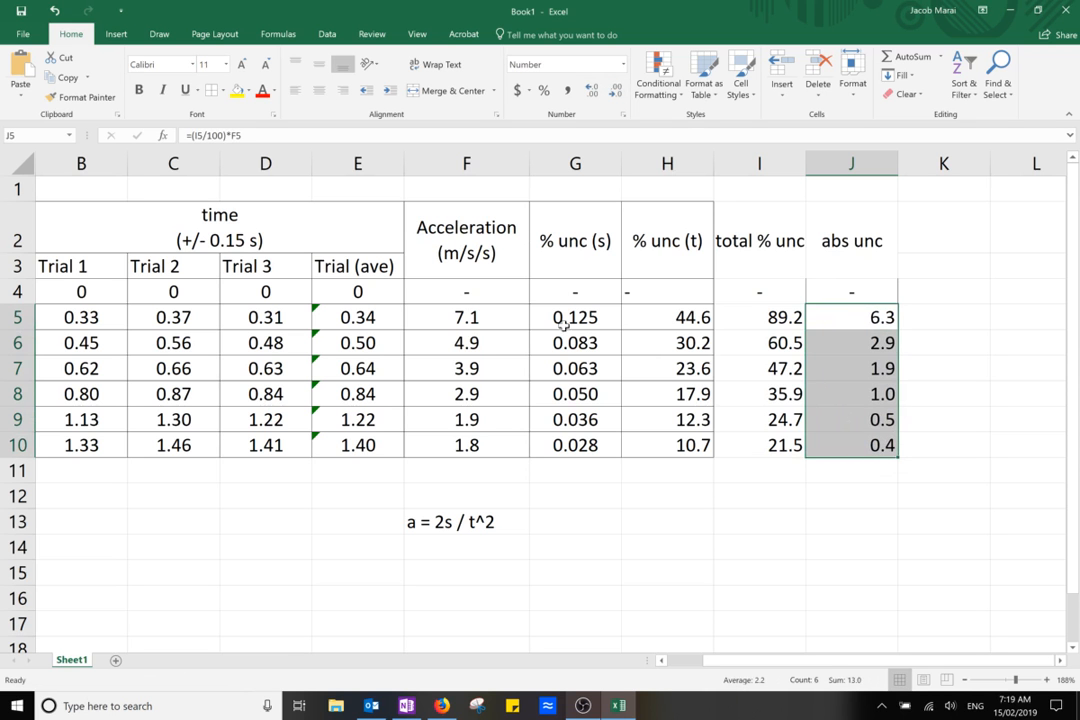
# - Examine the absolute uncertainties in J5:J10 and compare them with the total percentage uncertainties in I5:I10
pyautogui.click(882, 317)
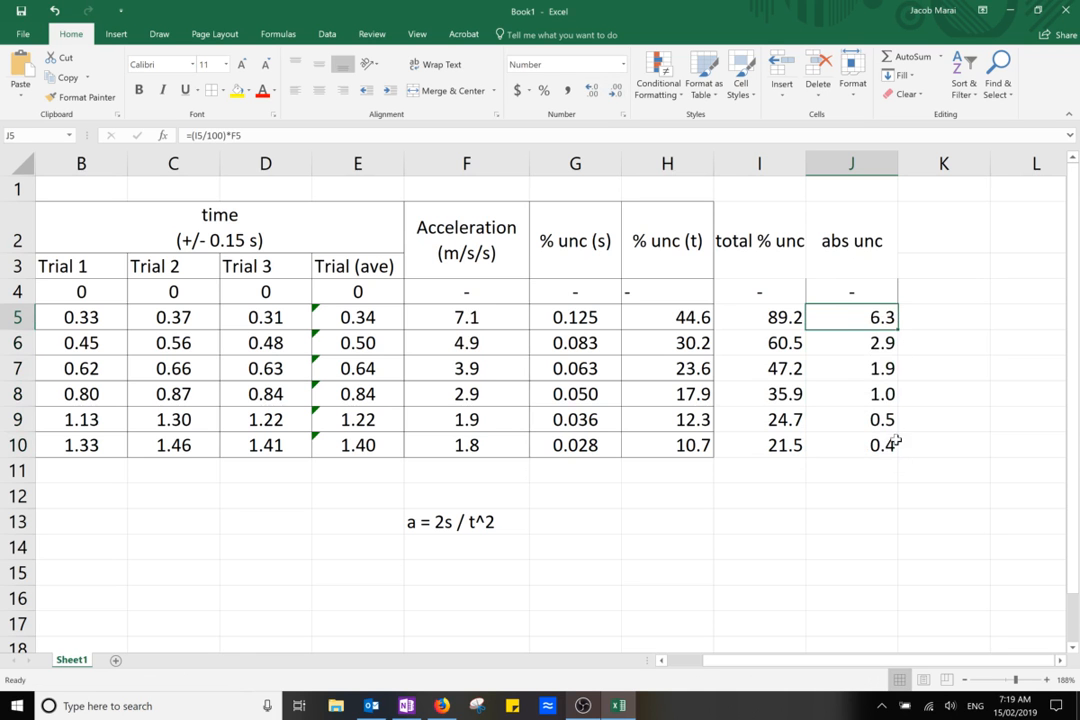
pyautogui.click(866, 488)
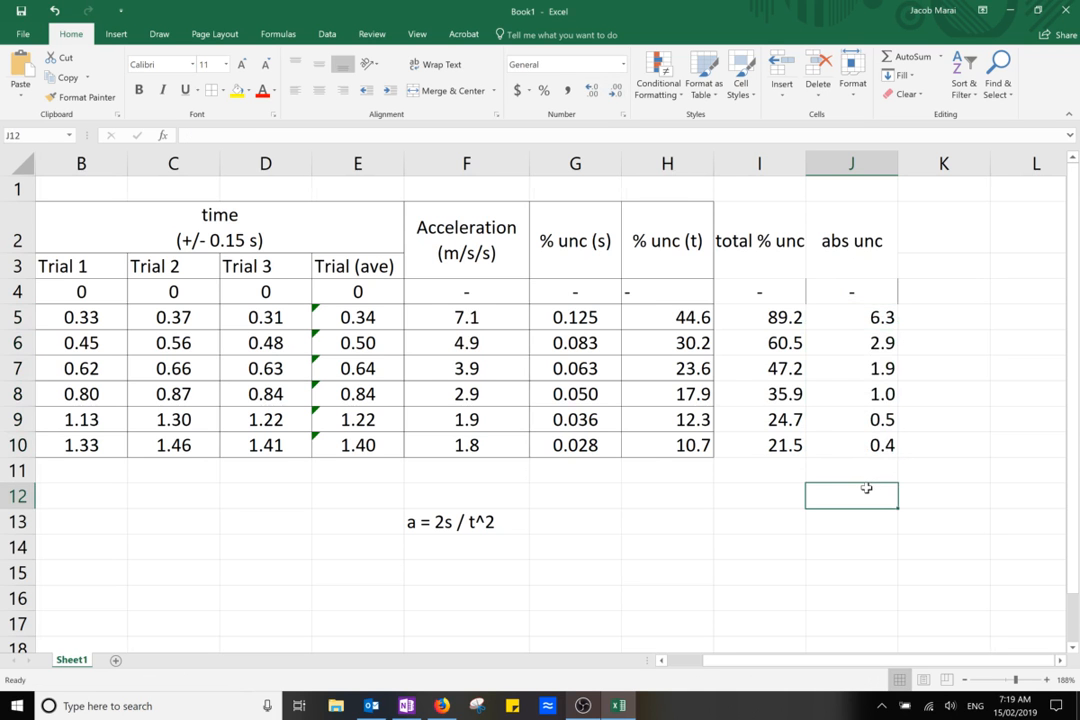
pyautogui.moveTo(870, 317); pyautogui.dragTo(885, 441)
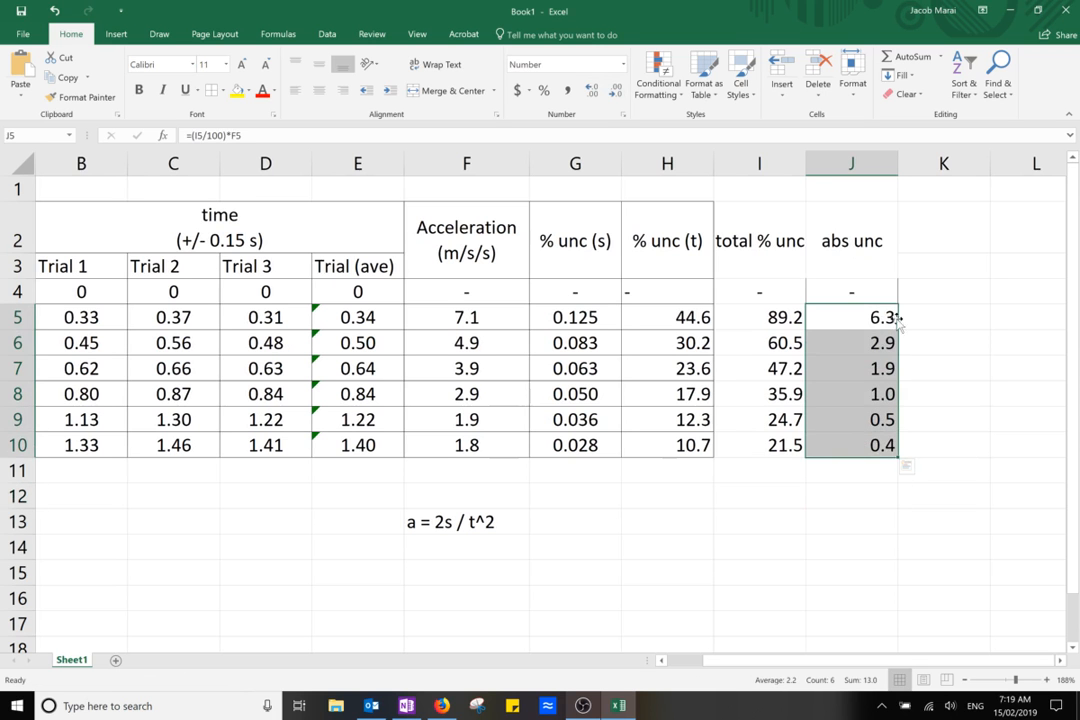
pyautogui.moveTo(772, 317); pyautogui.dragTo(757, 417)
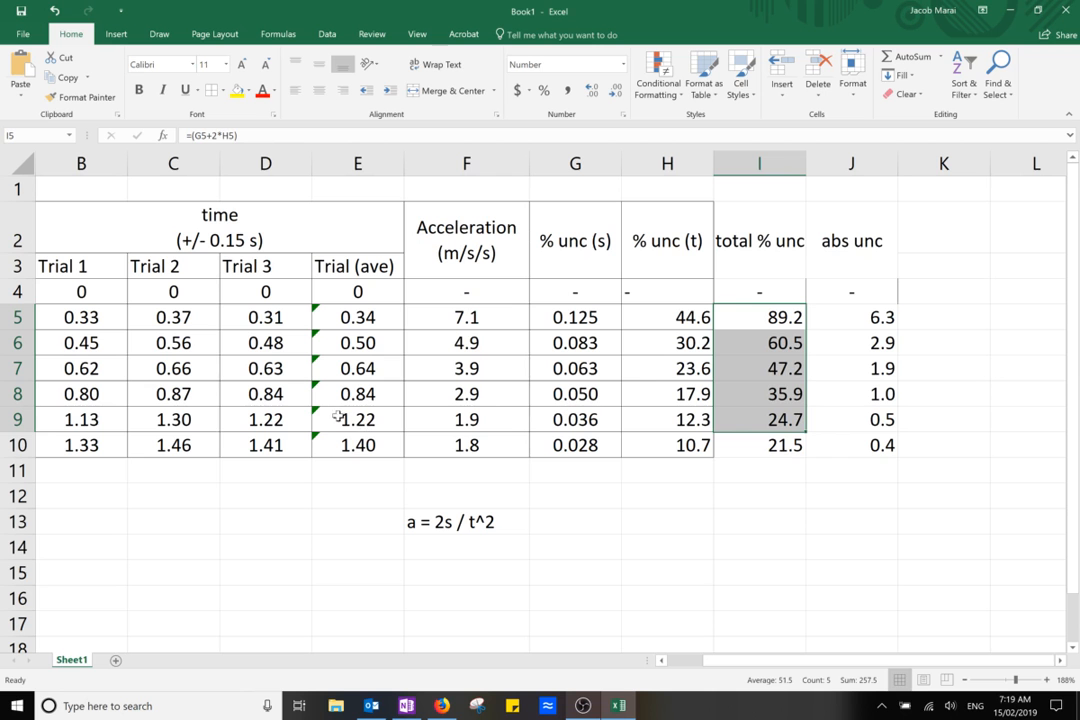
pyautogui.click(777, 447)
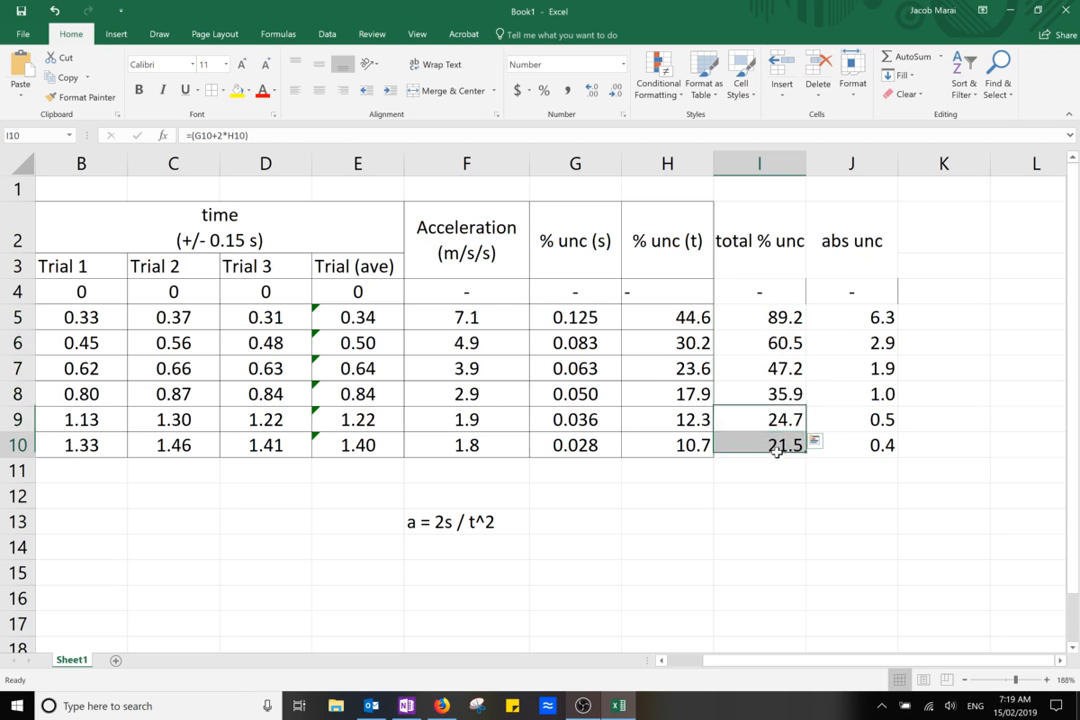
pyautogui.moveTo(777, 450); pyautogui.dragTo(772, 398)
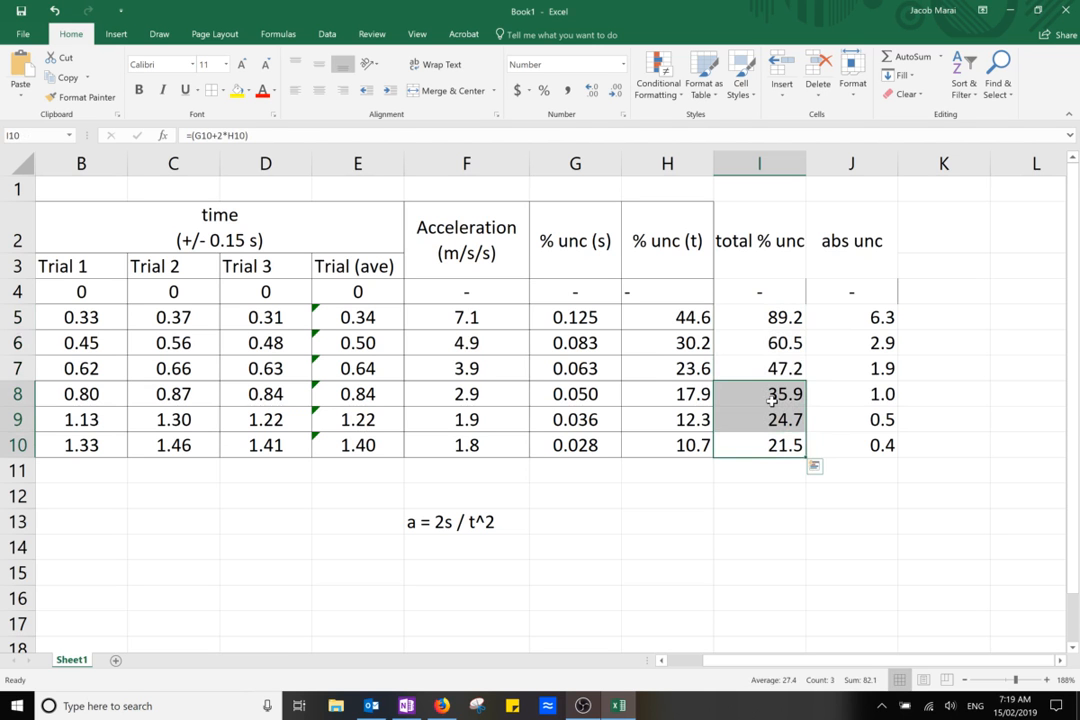
pyautogui.click(904, 455)
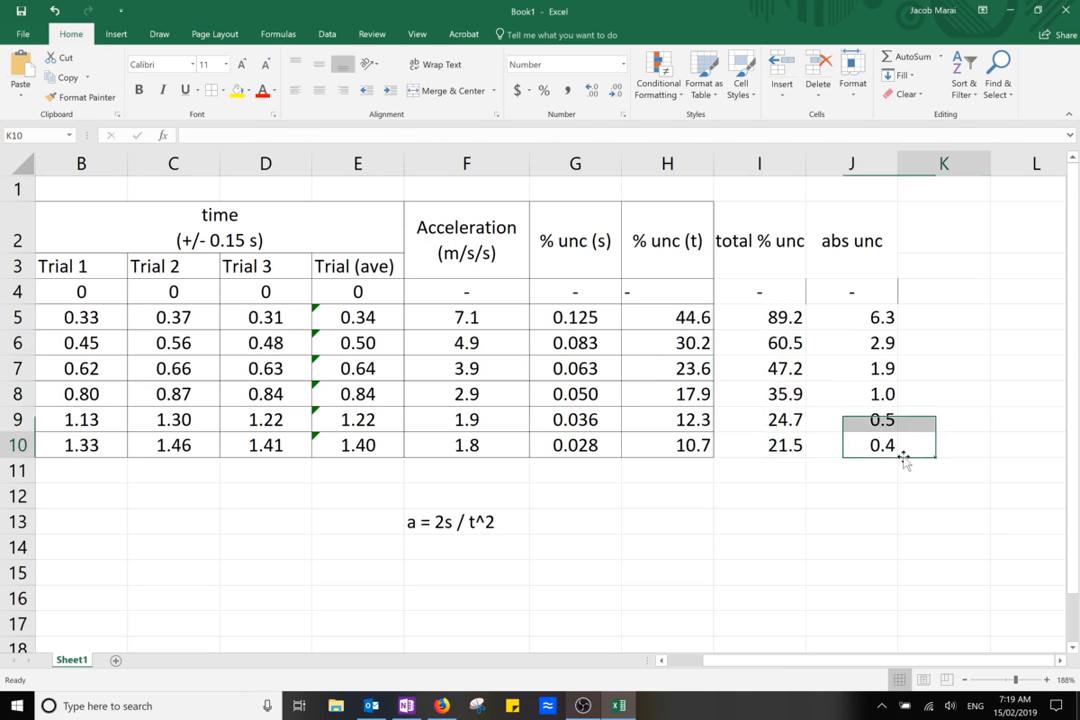
pyautogui.click(874, 453)
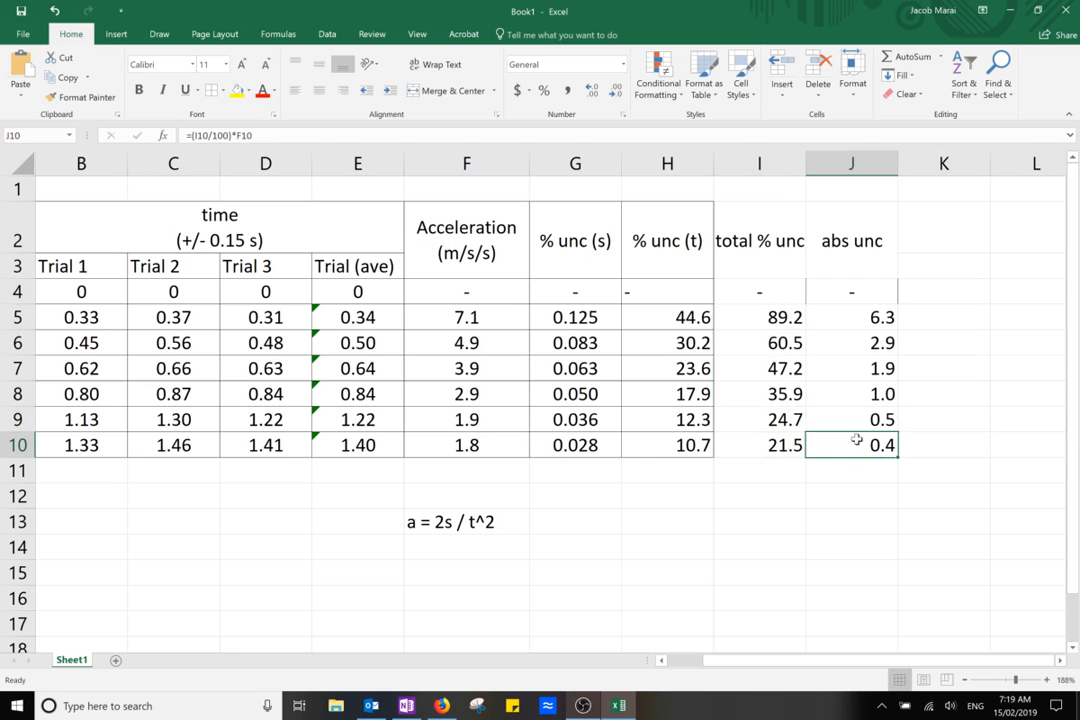
# - Apply borders to all cells of the total % unc and abs unc columns in I2:J10
pyautogui.moveTo(857, 440); pyautogui.dragTo(747, 232)
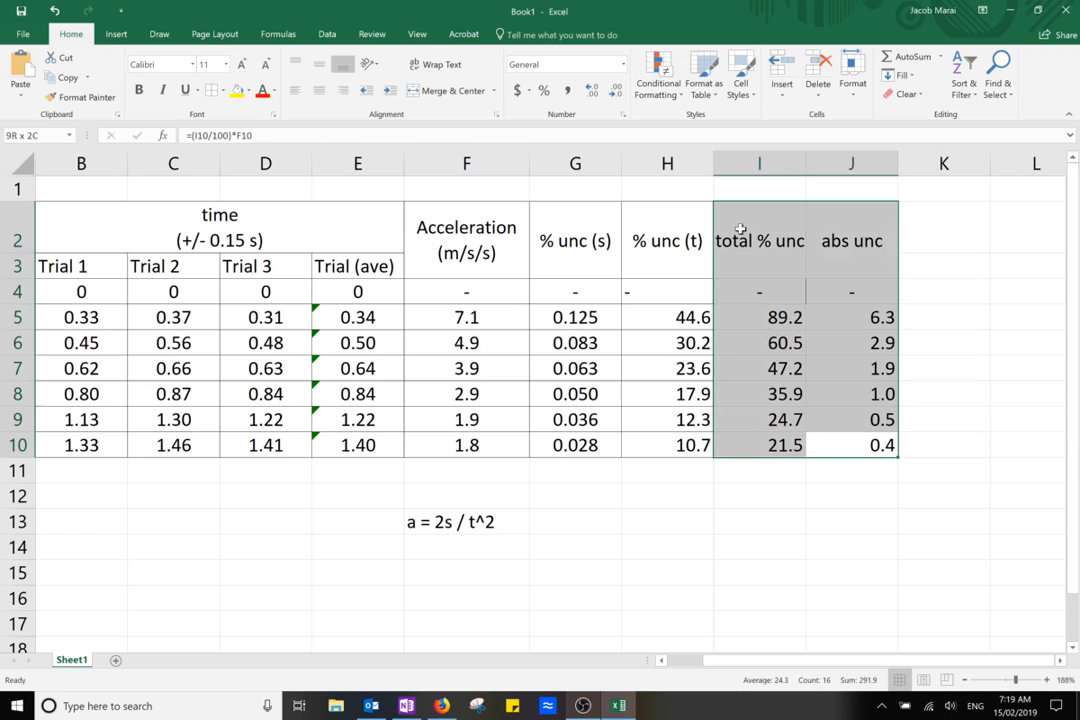
pyautogui.click(212, 92)
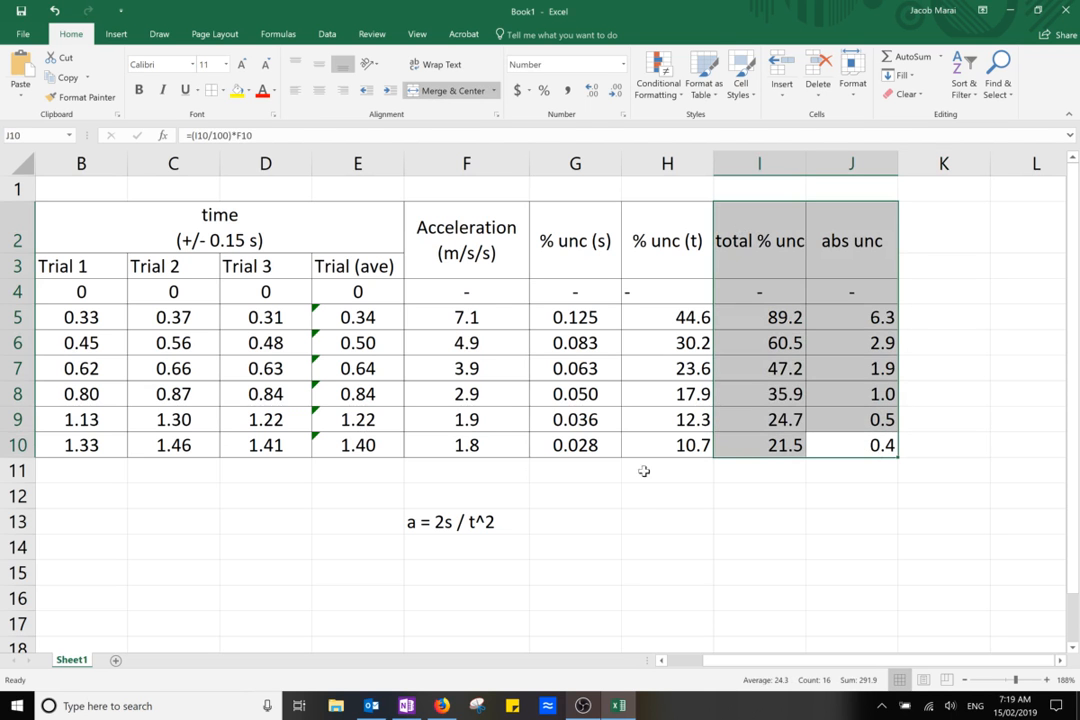
pyautogui.click(667, 521)
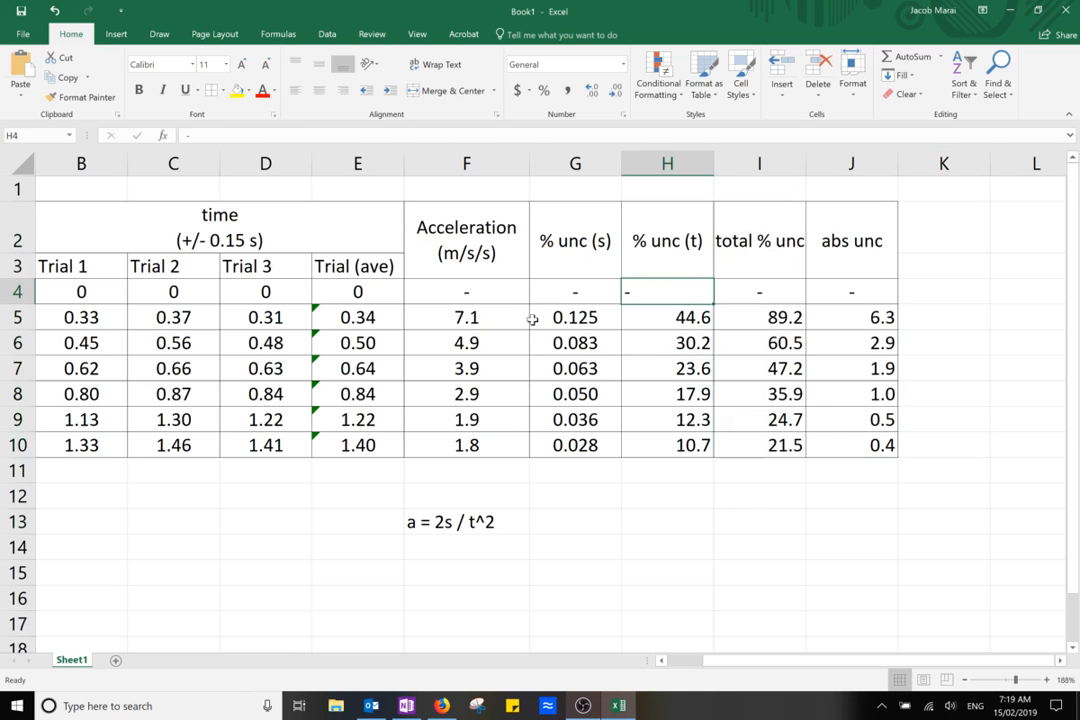
# - Centre the contents of the whole data table A2:J10 horizontally
pyautogui.click(833, 446)
pyautogui.moveTo(833, 446); pyautogui.dragTo(20, 230)
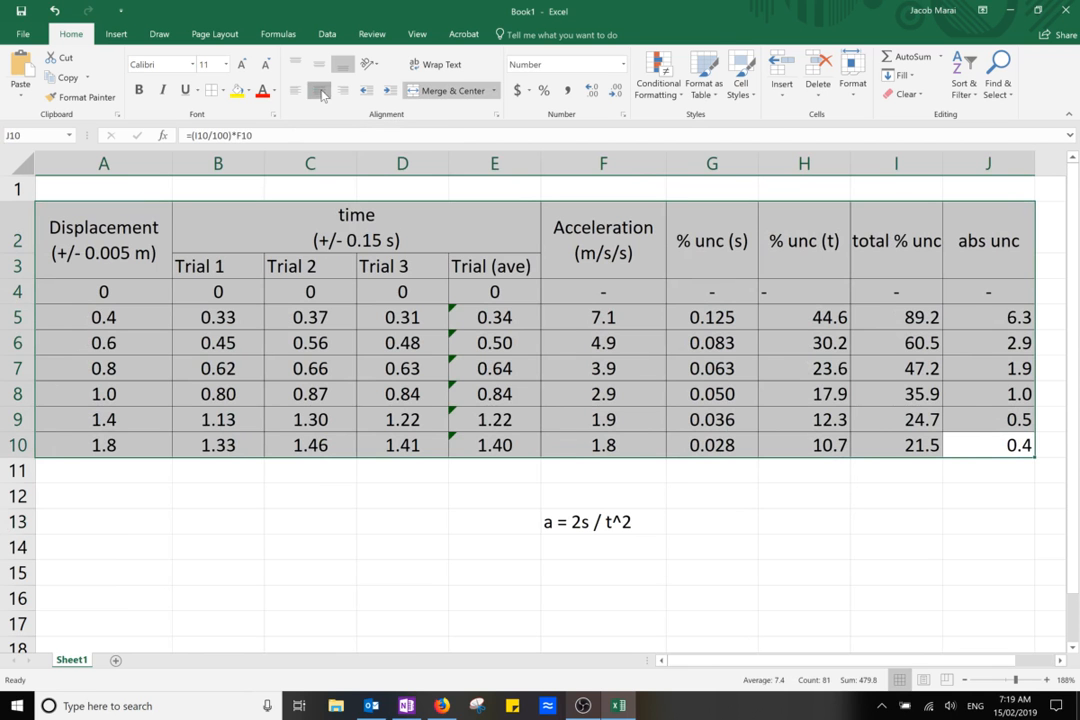
pyautogui.click(321, 92)
pyautogui.click(858, 578)
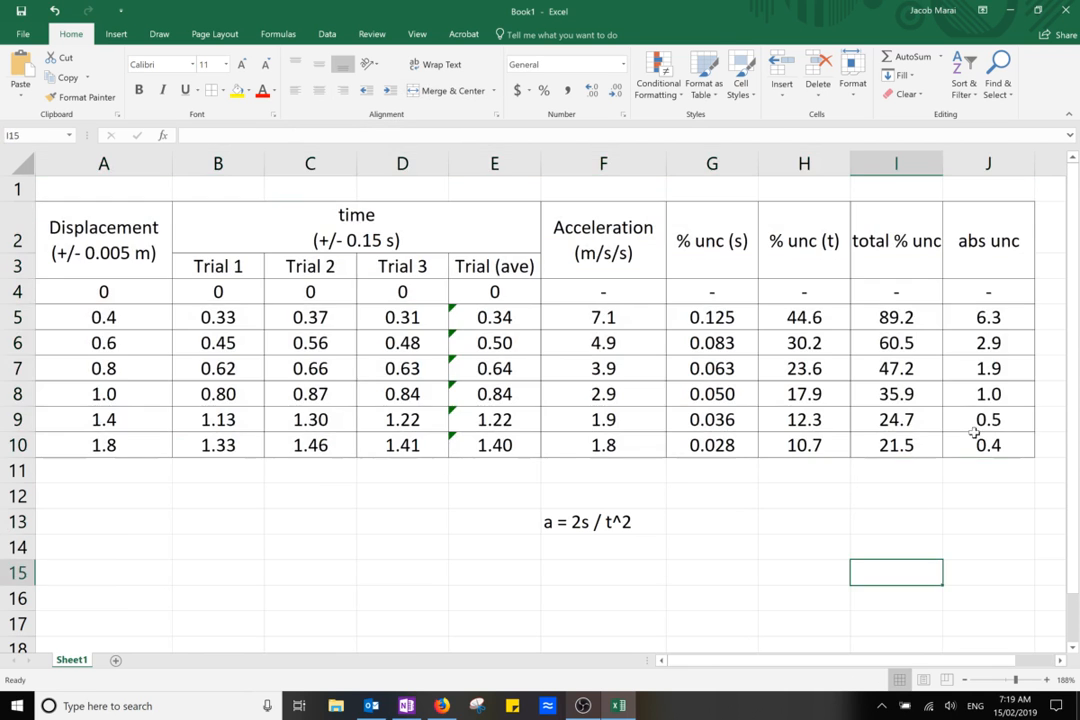
# - Format the header cells A2:J3 in bold on a light grey fill and widen column I to fit its heading
pyautogui.moveTo(957, 258); pyautogui.dragTo(108, 248)
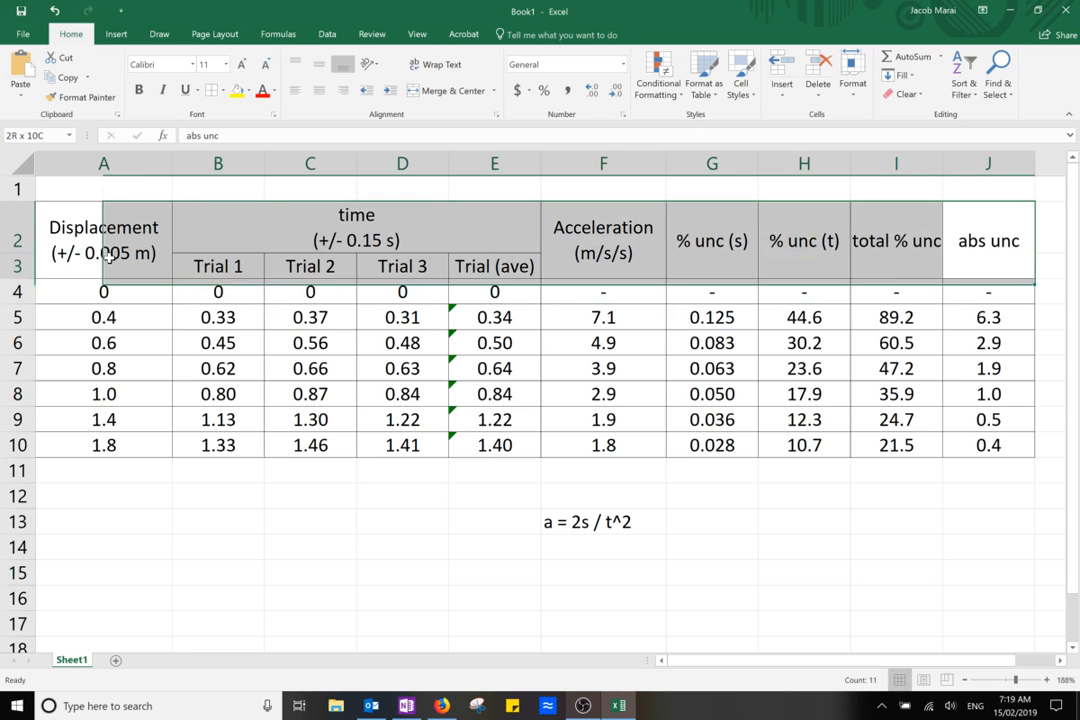
pyautogui.click(248, 91)
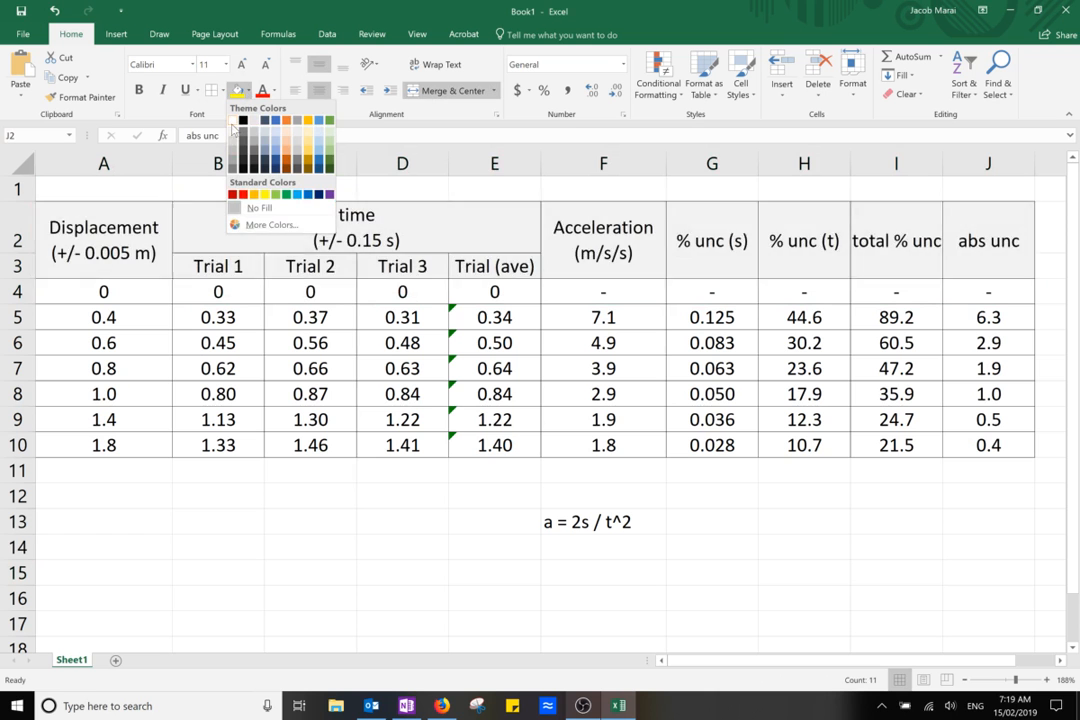
pyautogui.click(234, 142)
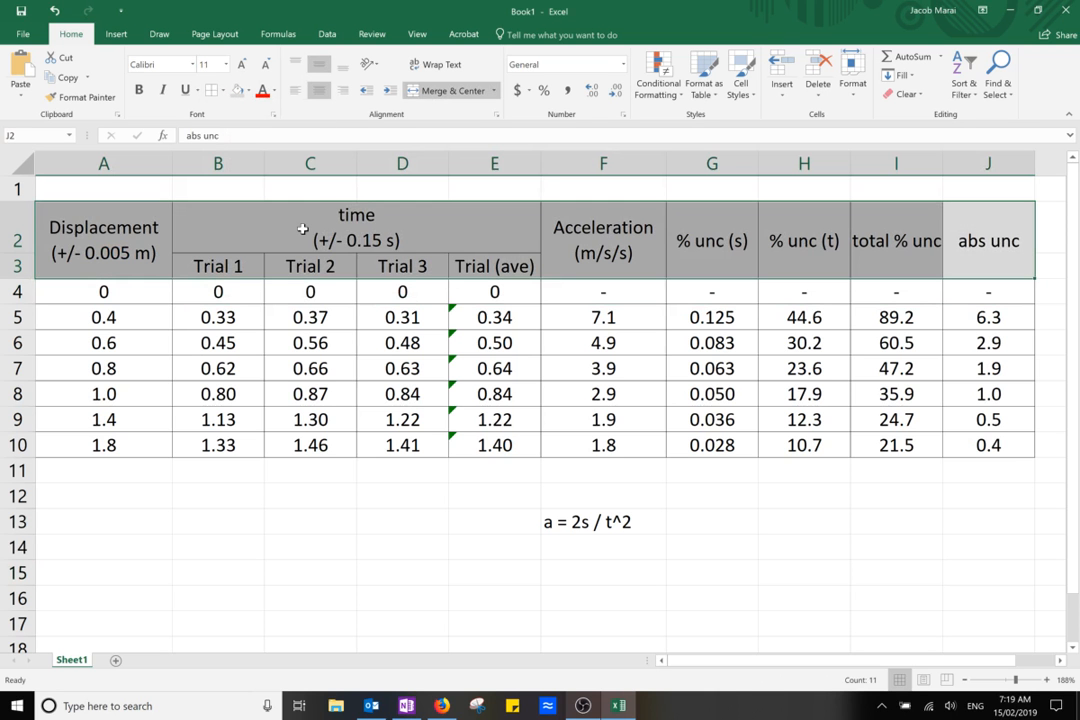
pyautogui.hotkey('ctrl', 'b')
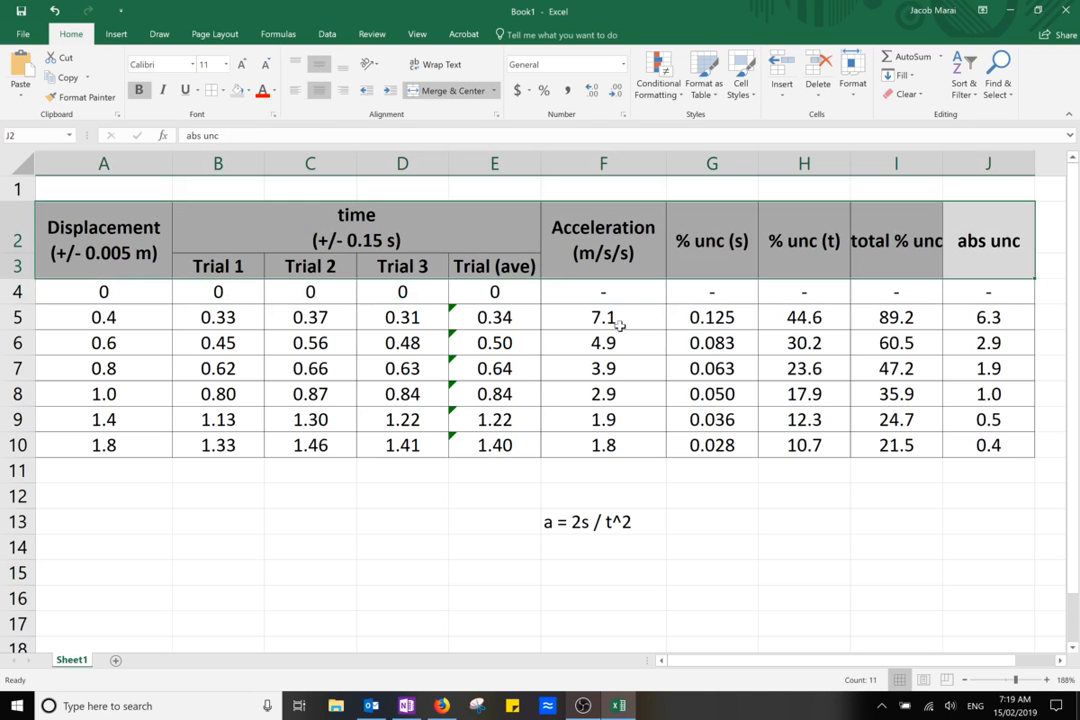
pyautogui.click(900, 521)
pyautogui.moveTo(942, 163)
pyautogui.mouseDown()
pyautogui.moveTo(967, 166)
pyautogui.moveTo(955, 163)
pyautogui.mouseUp()
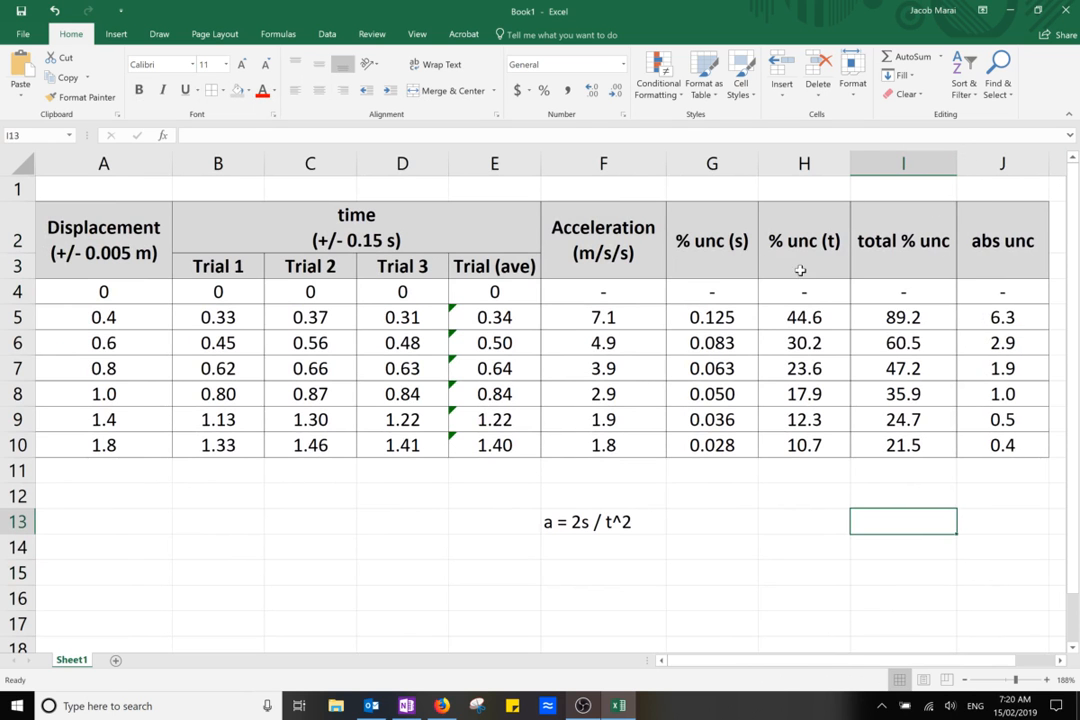
# - Add the unit (m/s/s) to the end of the abs unc heading in J2
pyautogui.click(1026, 246)
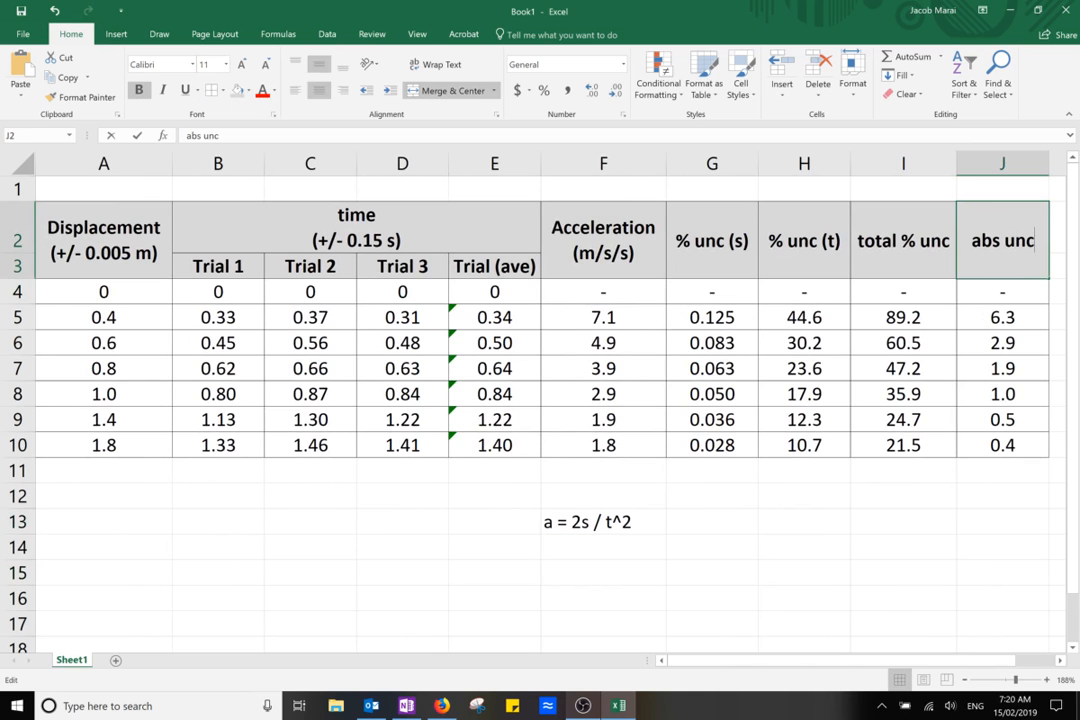
pyautogui.press('F2')
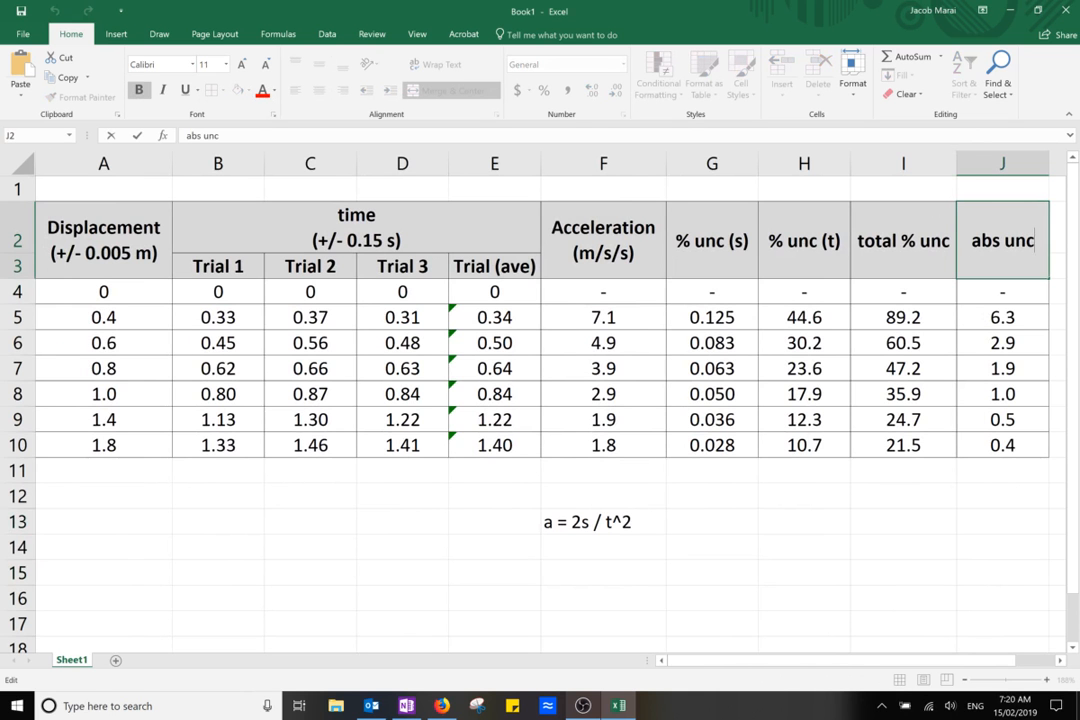
pyautogui.write('(')
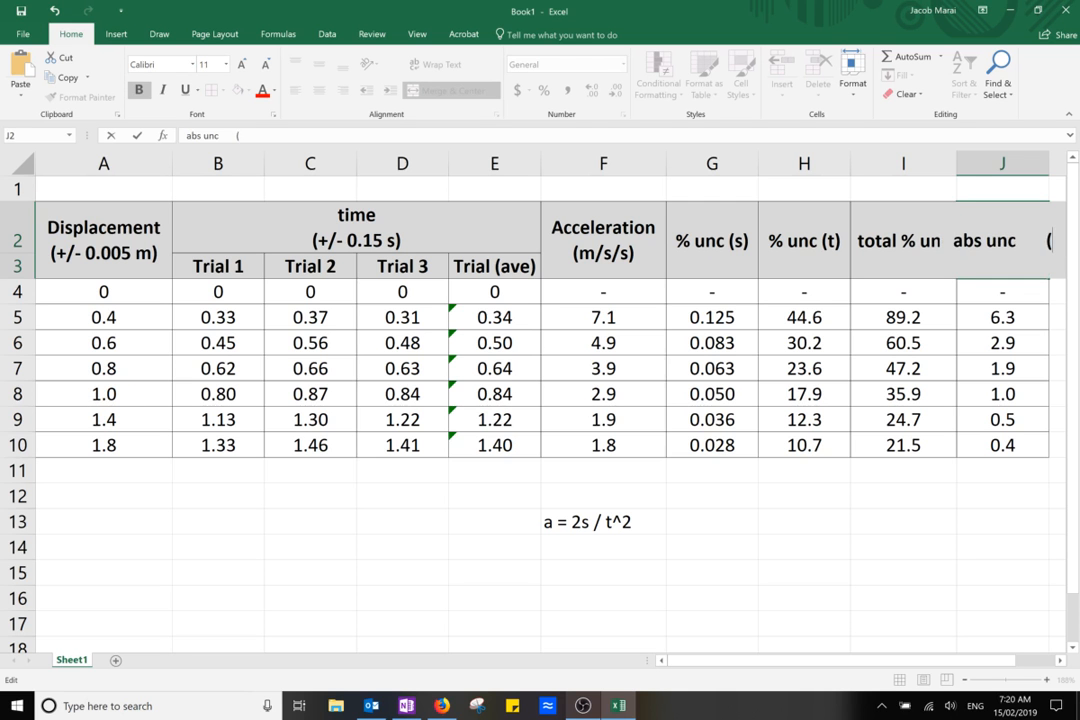
pyautogui.write('m/s/s')
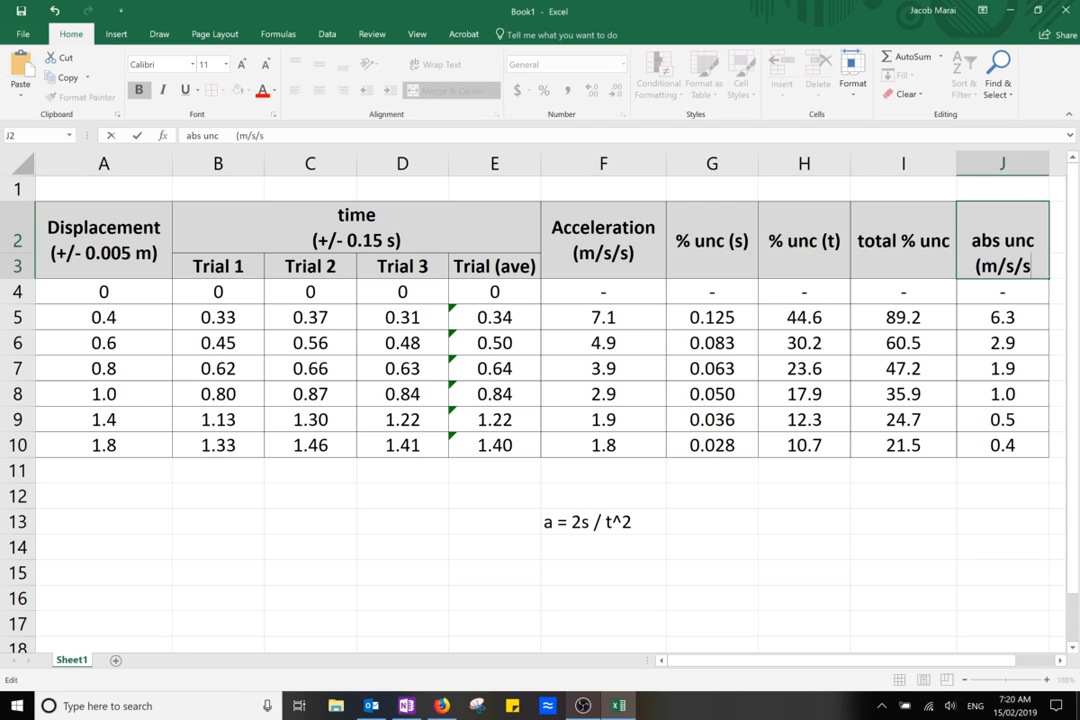
pyautogui.write(')')
pyautogui.press('Return')
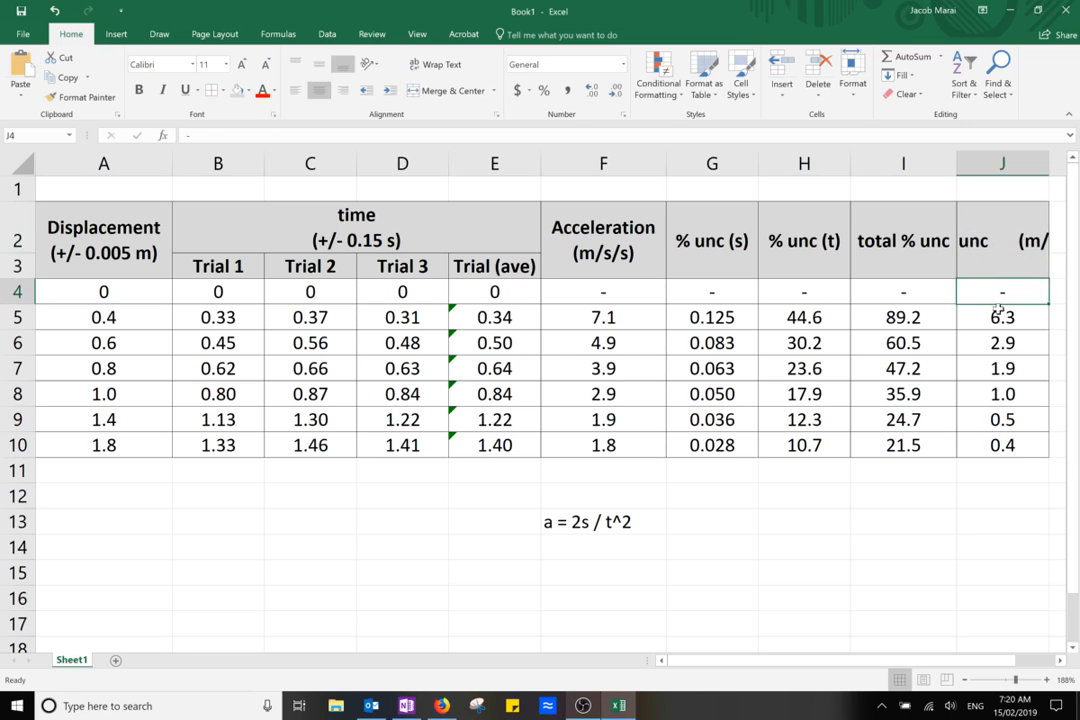
# - Wrap the text of the abs unc heading in J2 so its unit sits on a second line
pyautogui.doubleClick(1007, 240)
pyautogui.click(955, 327)
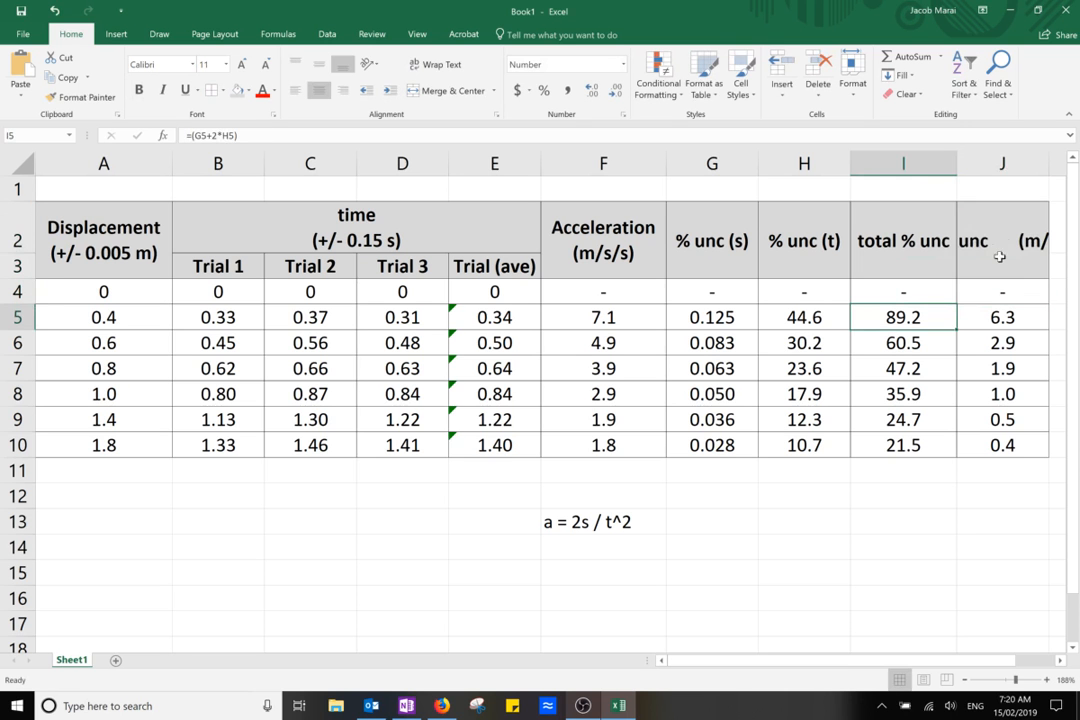
pyautogui.doubleClick(1006, 243)
pyautogui.click(990, 320)
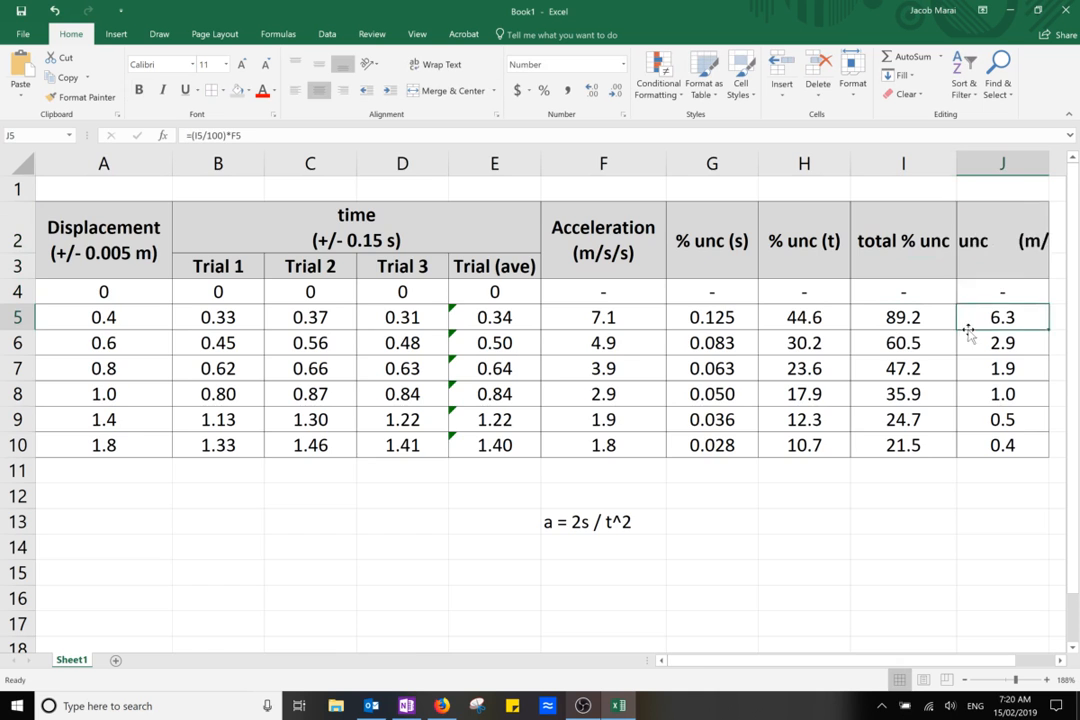
pyautogui.hscroll(2, 966, 333)
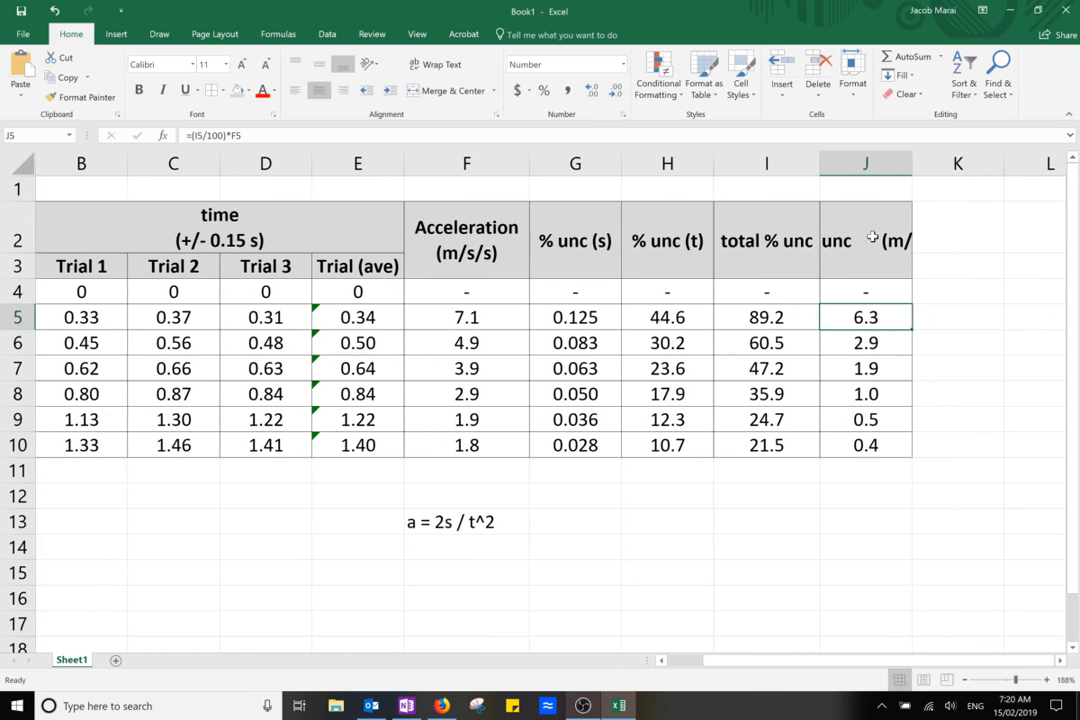
pyautogui.click(872, 237)
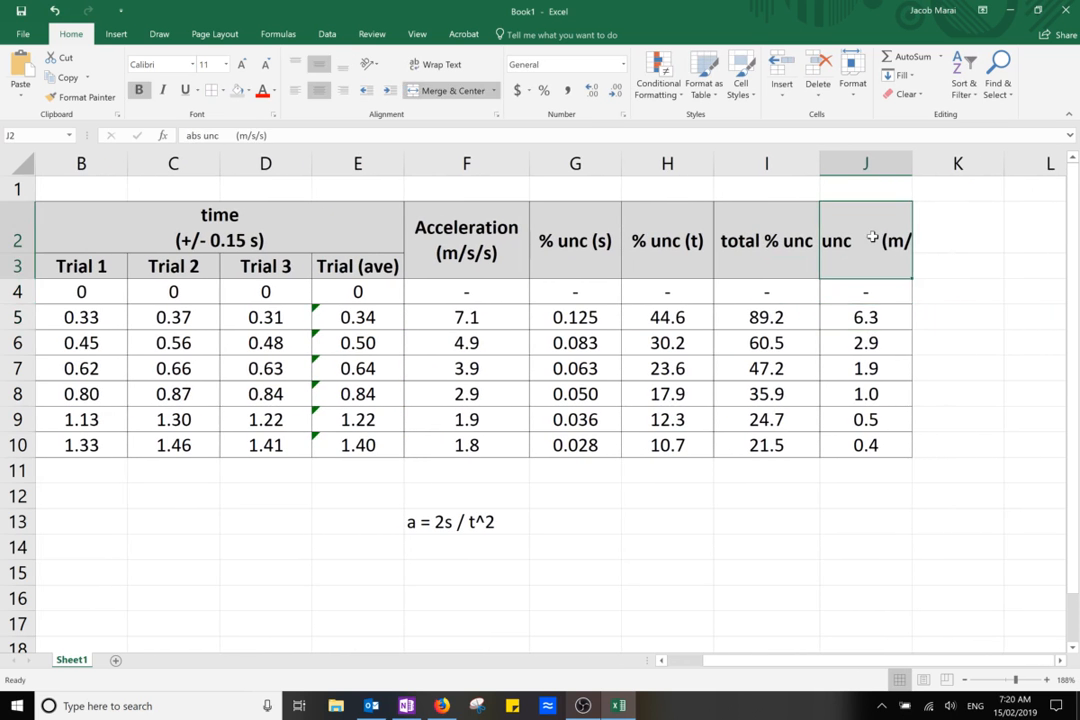
pyautogui.click(436, 66)
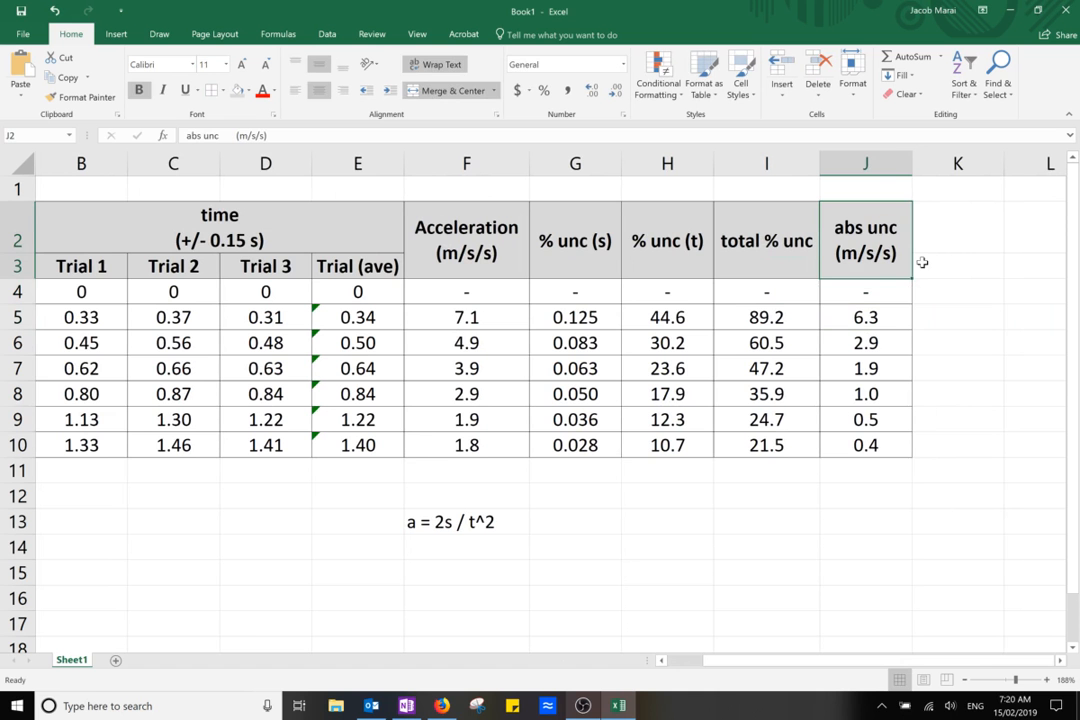
pyautogui.click(969, 258)
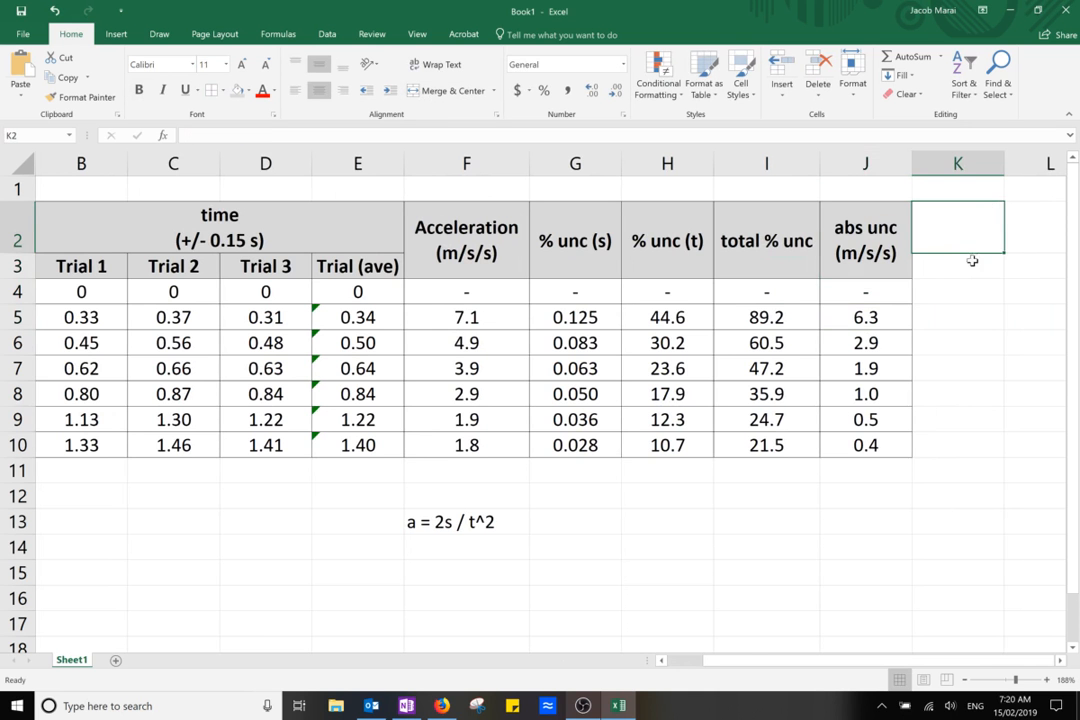
# - Change the Trial (ave) heading in E3 to average
pyautogui.hscroll(-1, 962, 253)
pyautogui.hscroll(-1, 960, 256)
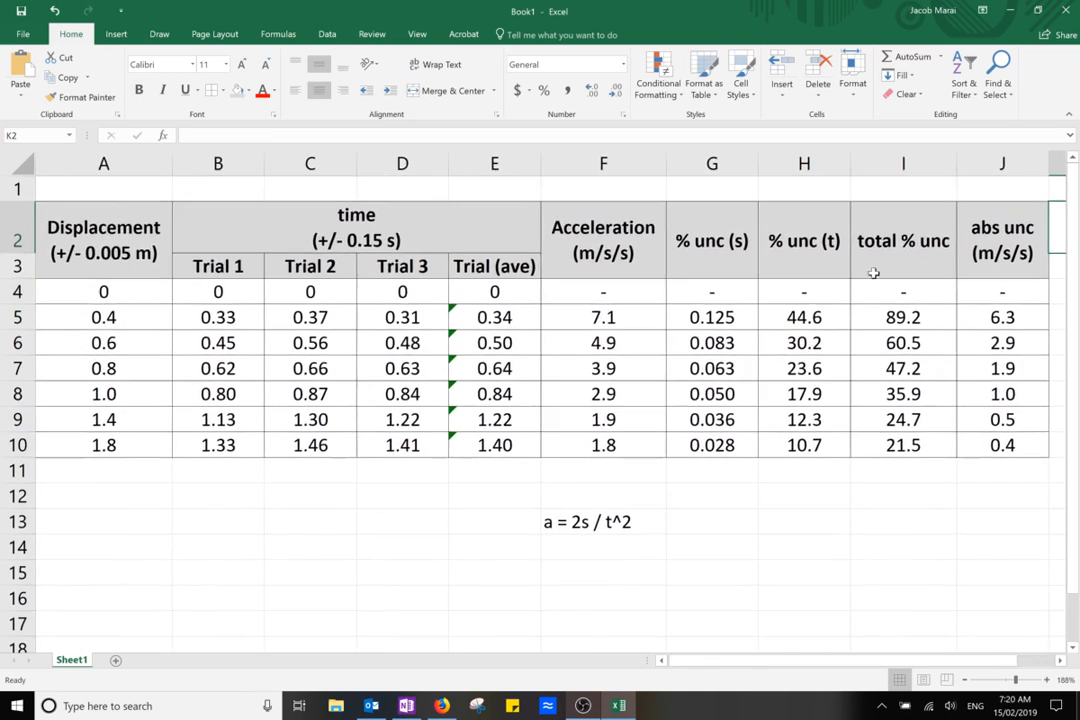
pyautogui.doubleClick(489, 265)
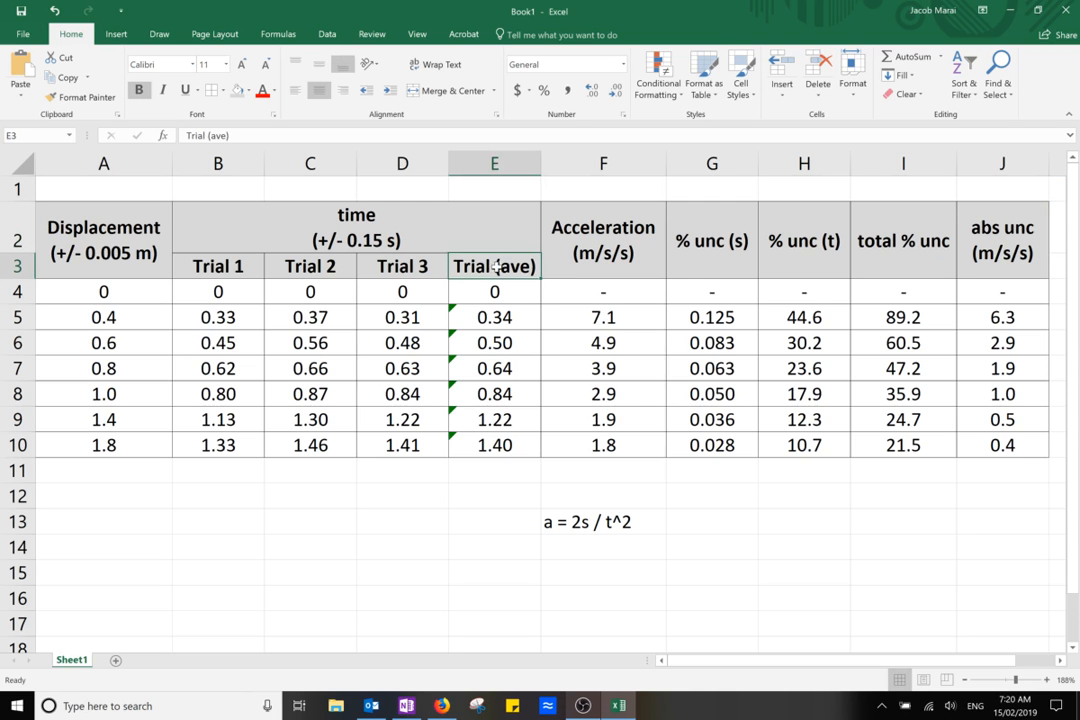
pyautogui.press('BackSpace')
pyautogui.press('BackSpace')
pyautogui.press('BackSpace')
pyautogui.press('BackSpace')
pyautogui.press('BackSpace')
pyautogui.press('BackSpace')
pyautogui.press('BackSpace')
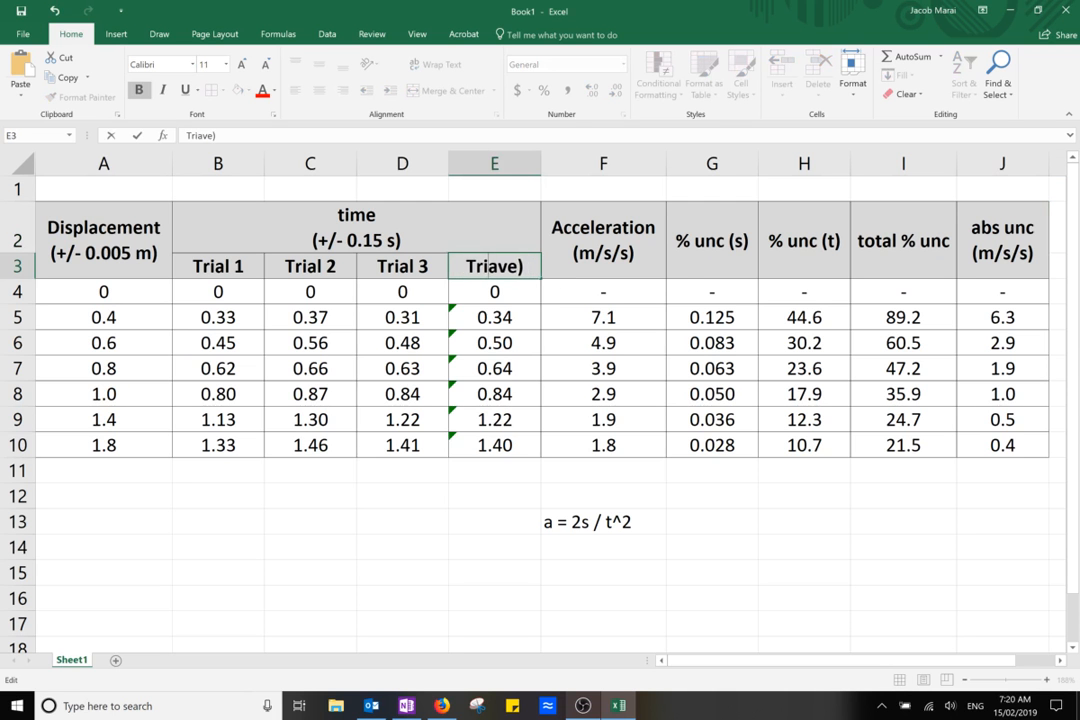
pyautogui.write('rage')
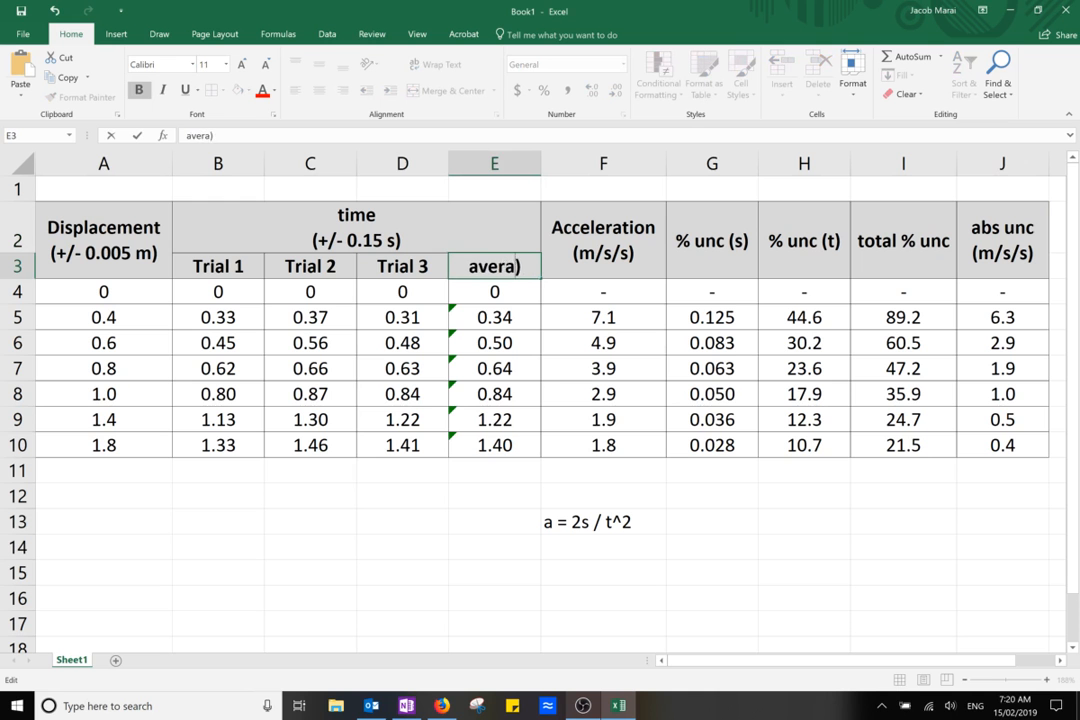
pyautogui.press('BackSpace')
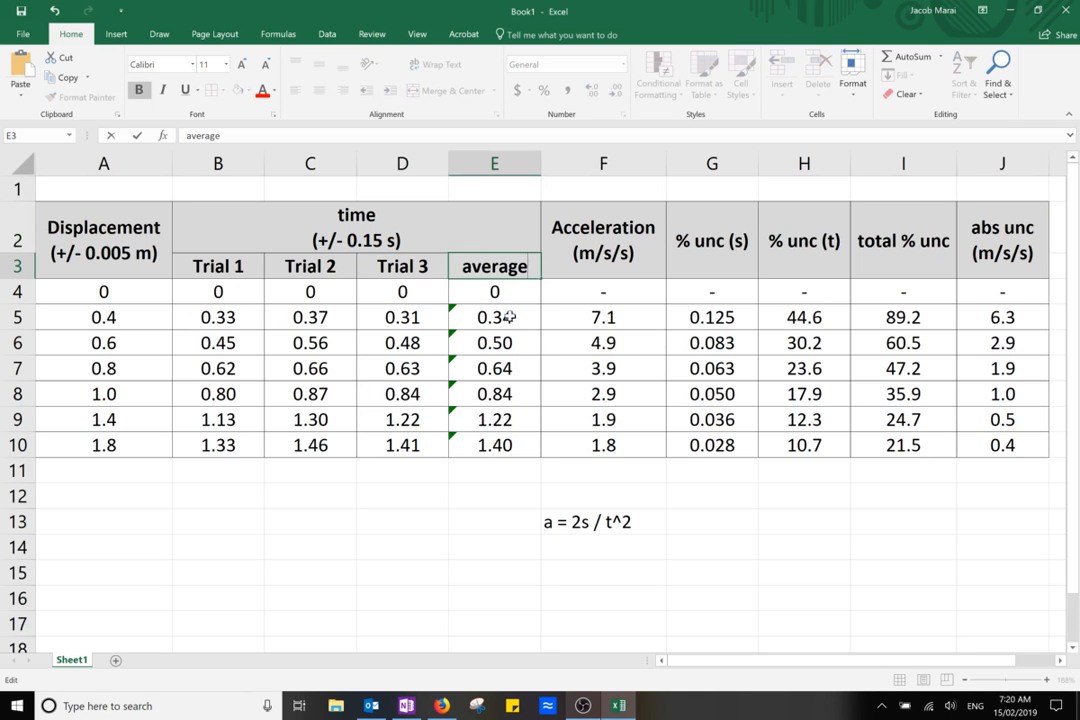
pyautogui.click(403, 537)
# - Clear the acceleration formula note a = 2s / t^2 from F13 below the table
pyautogui.click(547, 513)
pyautogui.press('BackSpace')
pyautogui.scroll(-1, 571, 516)
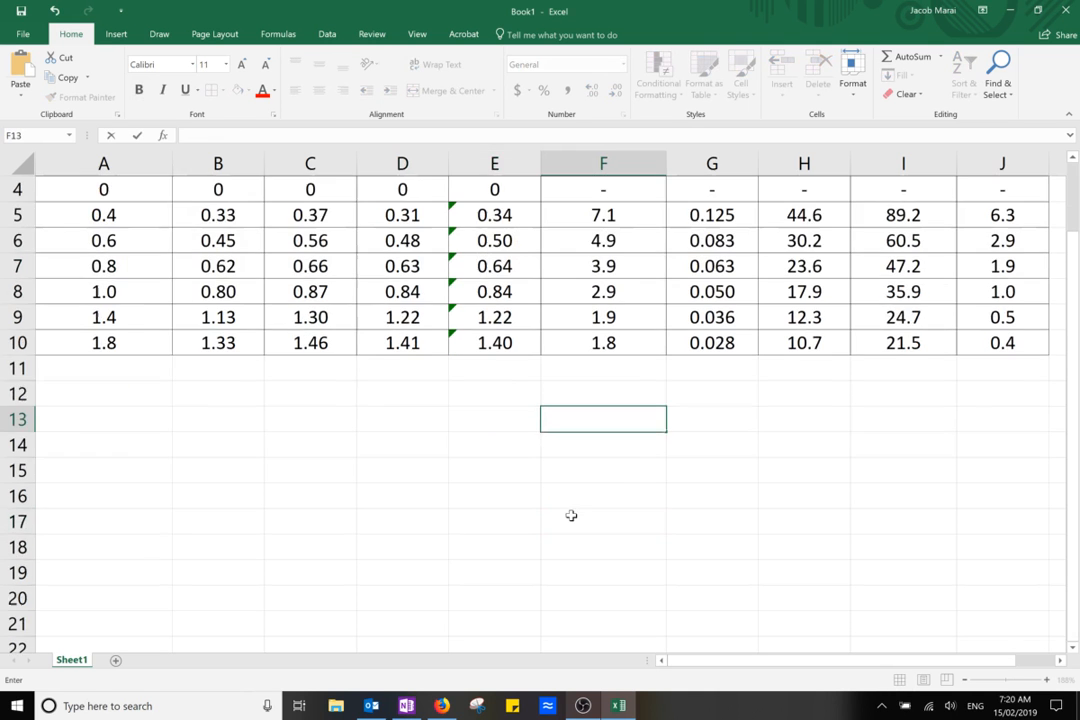
pyautogui.click(559, 511)
pyautogui.scroll(-1, 560, 511)
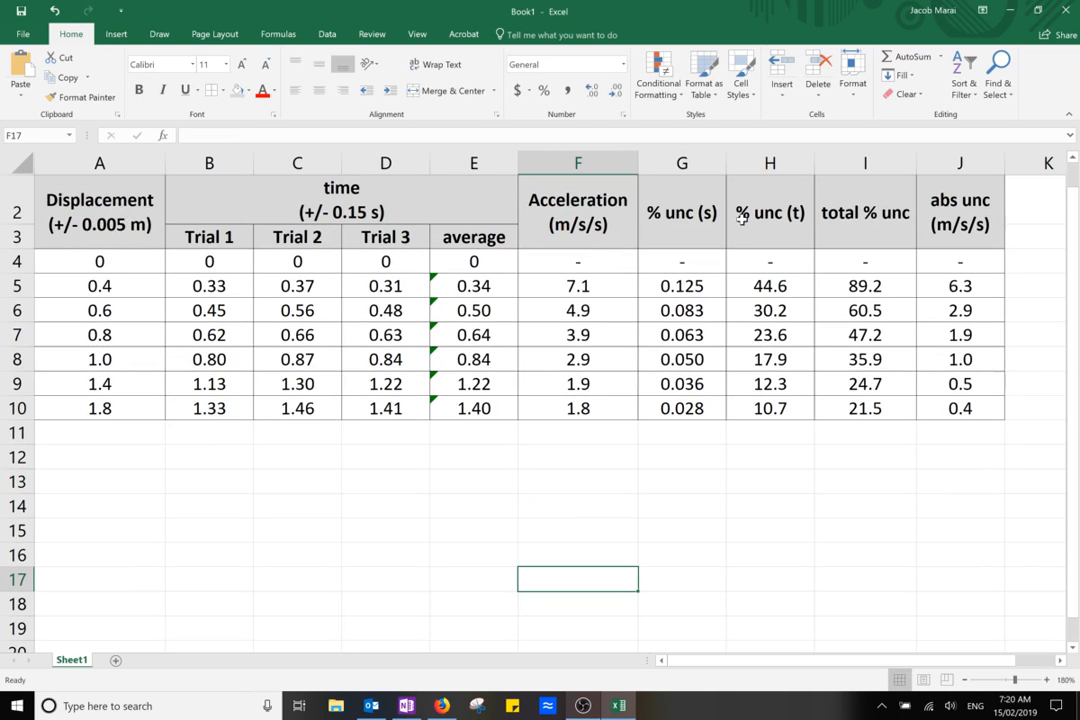
# - Try to delete columns G to I holding the individual and total percentage uncertainties
pyautogui.click(848, 163)
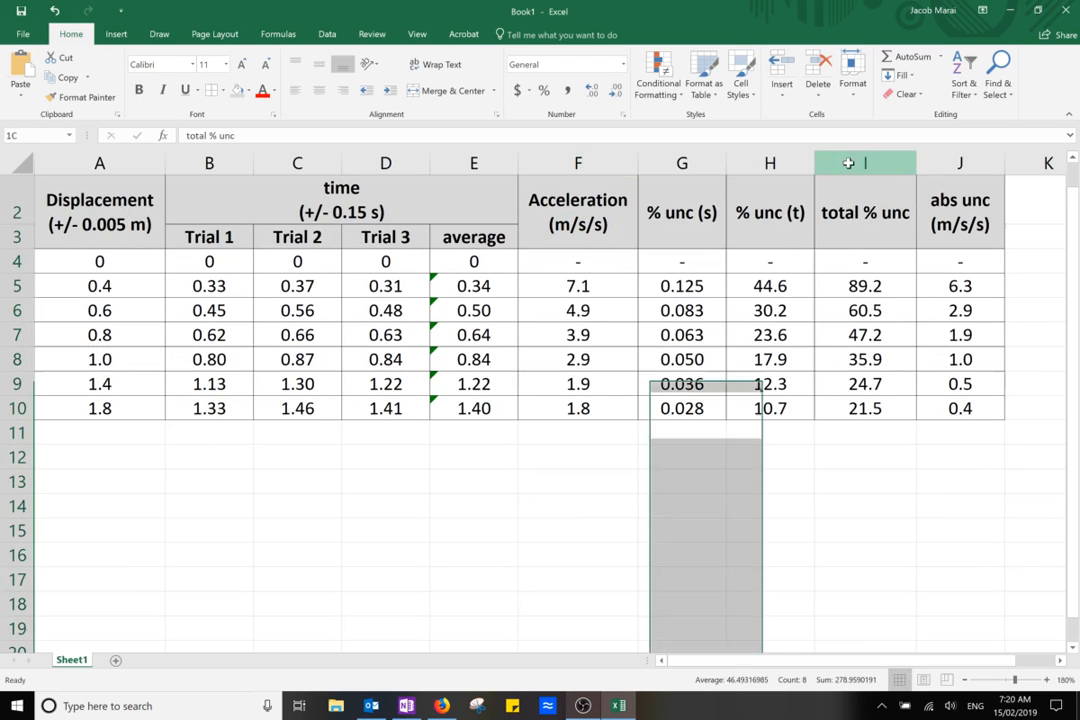
pyautogui.moveTo(848, 163); pyautogui.dragTo(687, 168)
pyautogui.rightClick(682, 163)
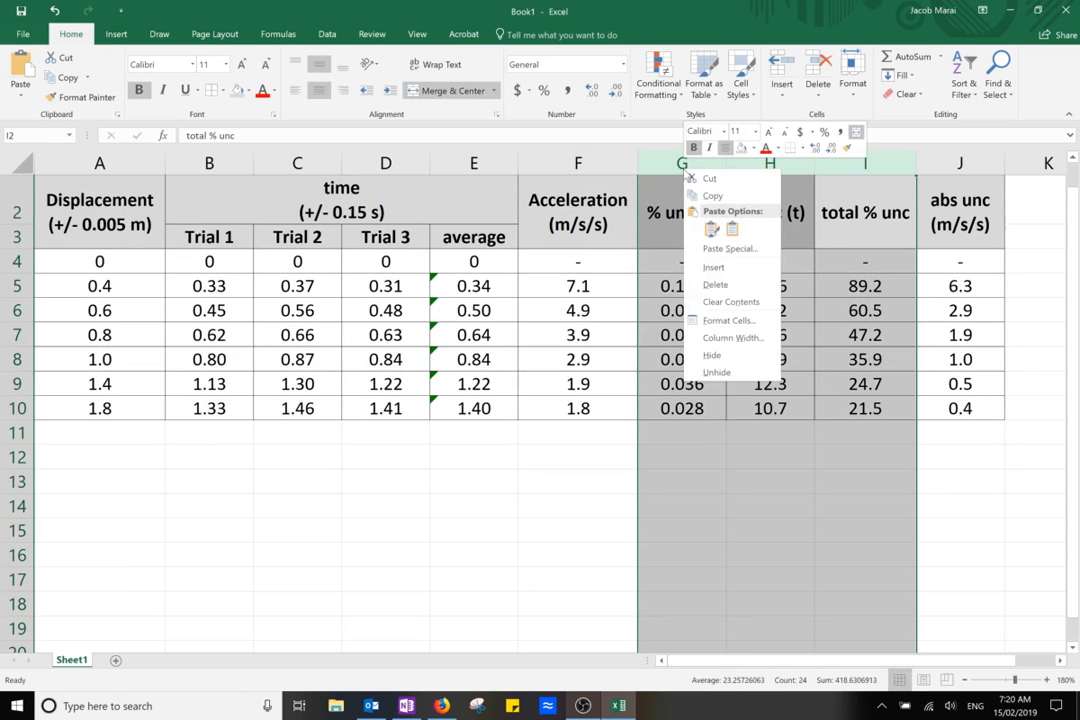
pyautogui.click(707, 282)
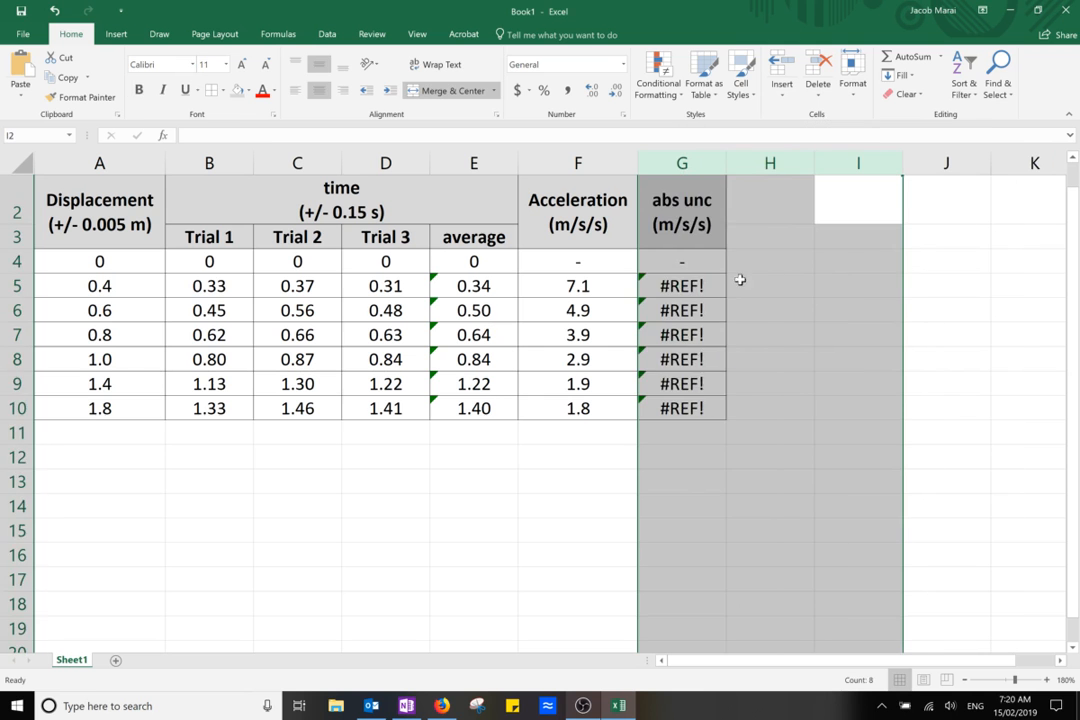
pyautogui.click(788, 305)
# - Check the formula in the first calculated abs unc cell and undo the deletion of the three columns
pyautogui.doubleClick(703, 285)
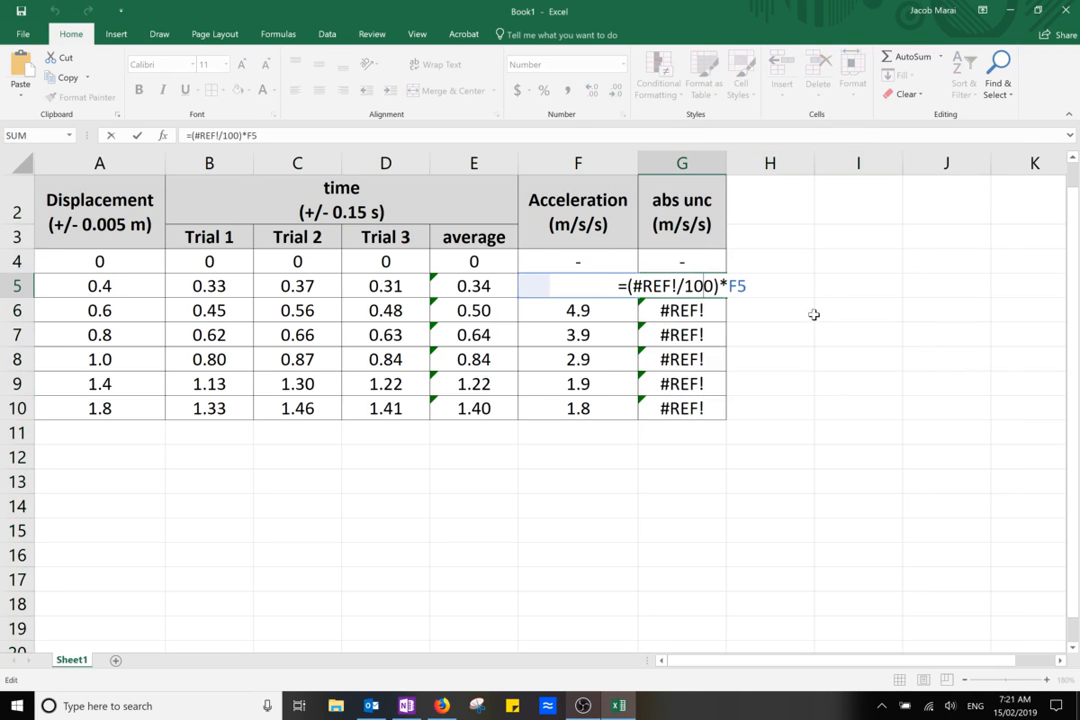
pyautogui.press('Escape')
pyautogui.hotkey('ctrl', 'z')
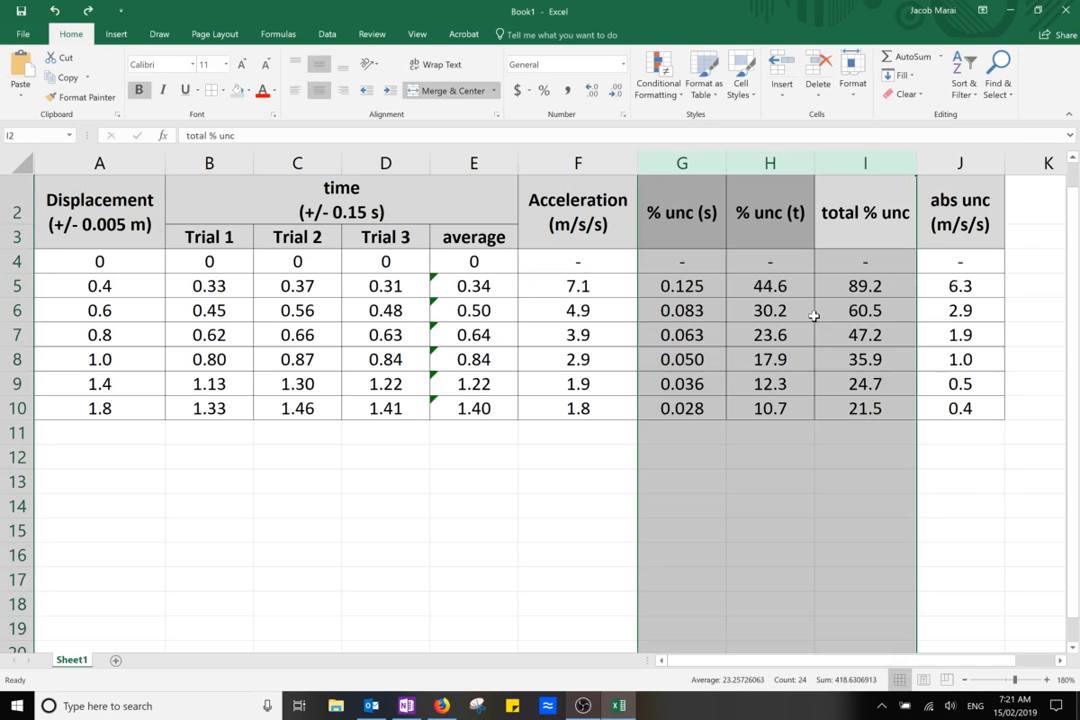
pyautogui.click(559, 490)
pyautogui.scroll(1, 484, 372)
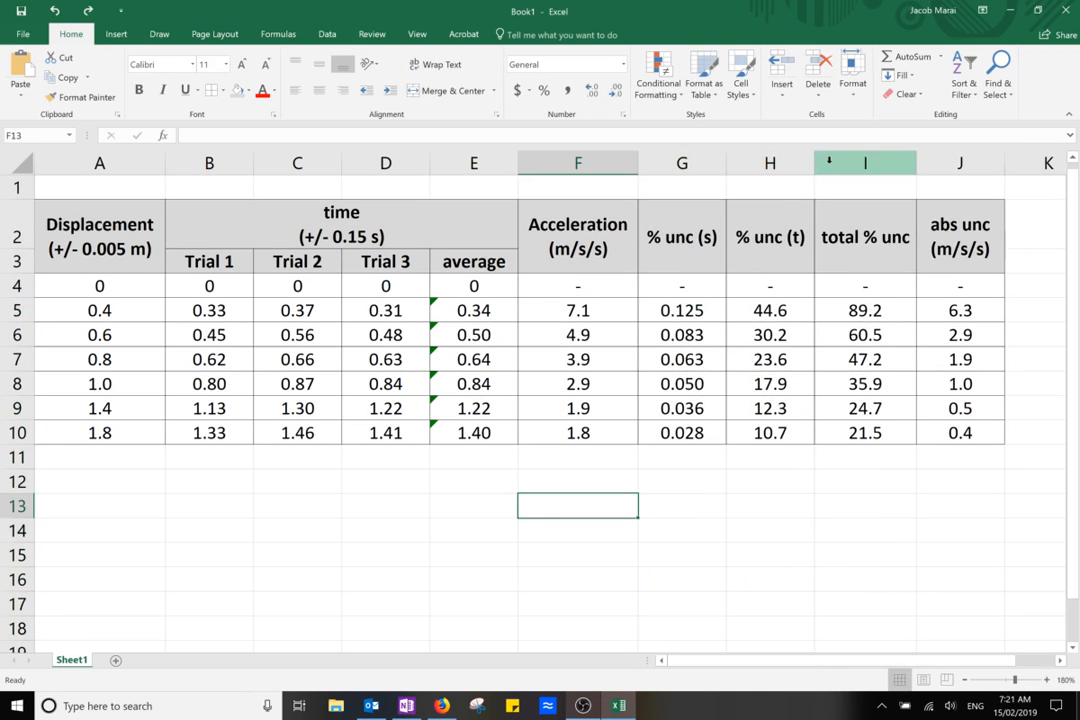
# - Hide the percentage uncertainty columns G to I and select the remaining visible table from A2 to J10
pyautogui.click(865, 163)
pyautogui.moveTo(795, 174); pyautogui.dragTo(695, 163)
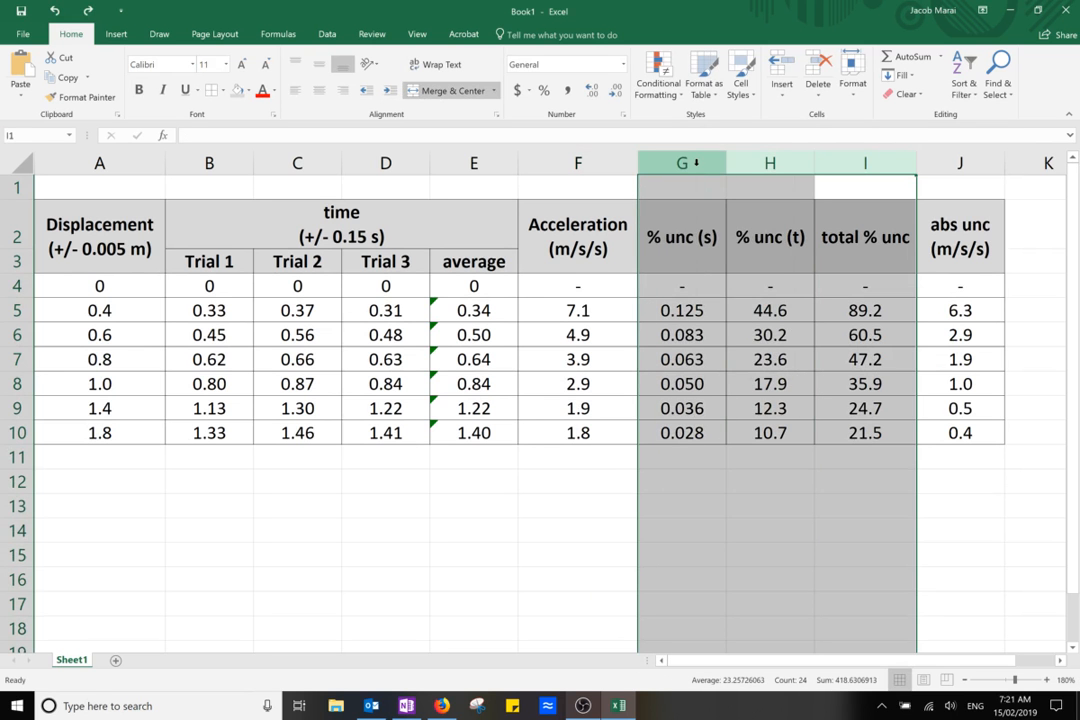
pyautogui.rightClick(696, 164)
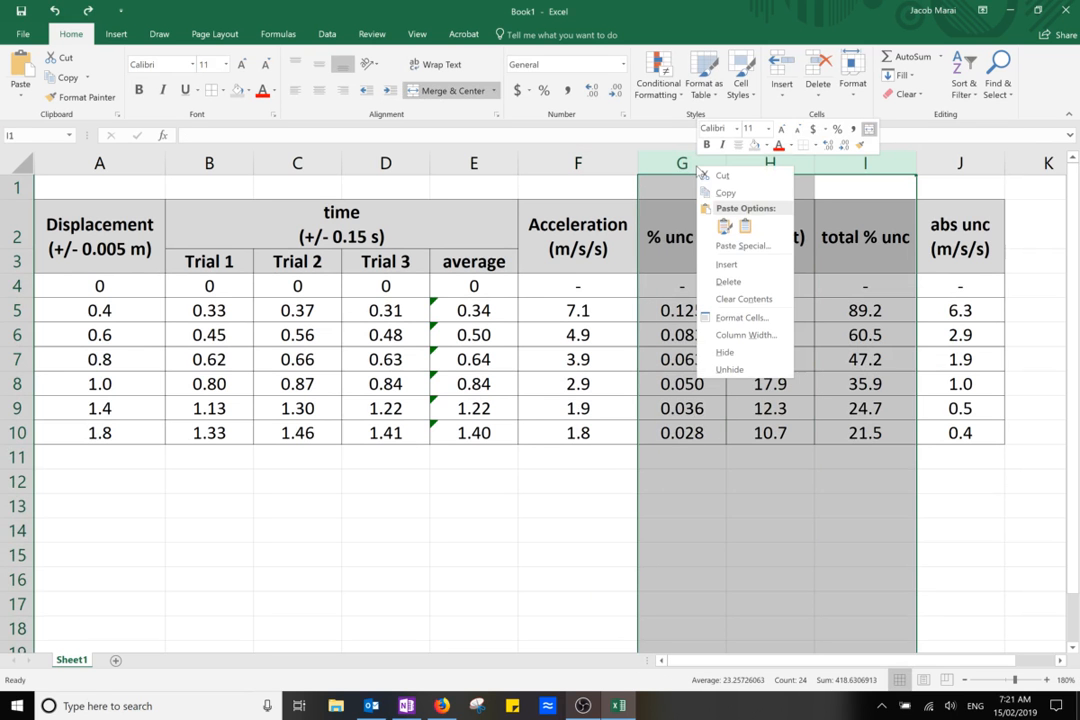
pyautogui.click(727, 353)
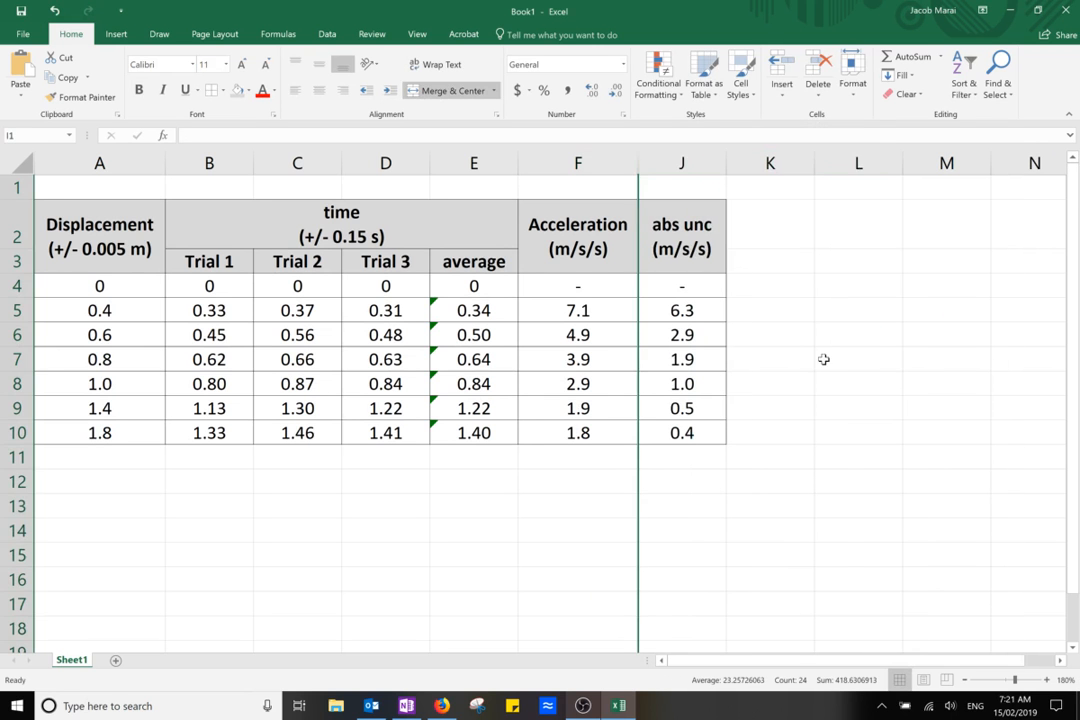
pyautogui.click(823, 359)
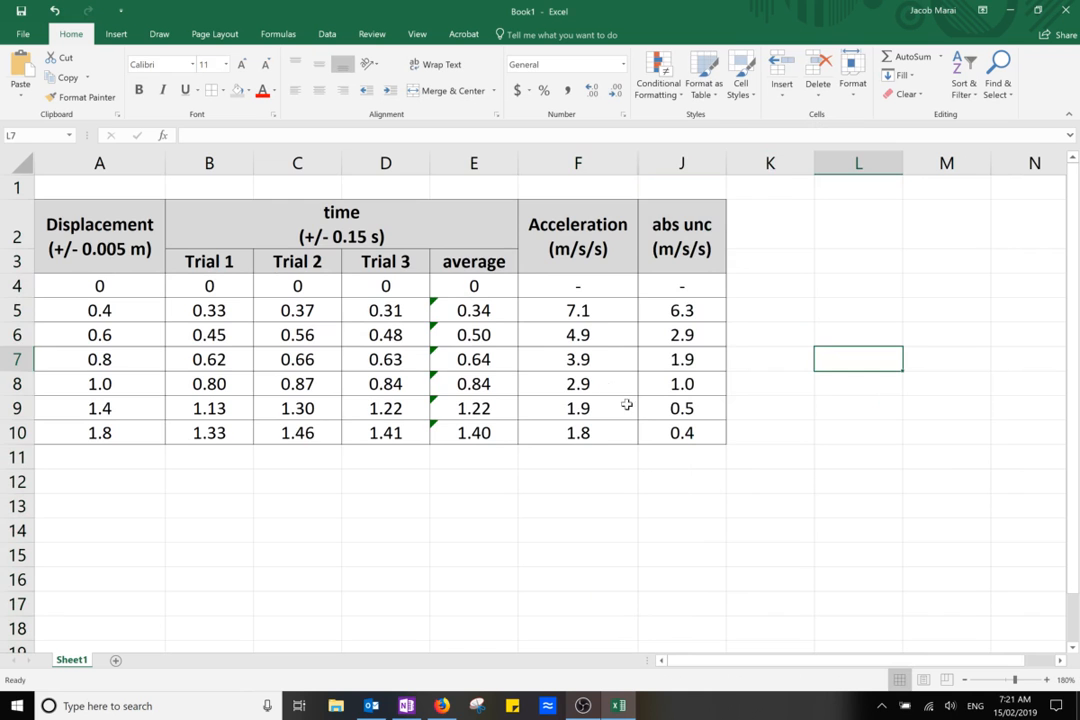
pyautogui.moveTo(674, 430); pyautogui.dragTo(154, 195)
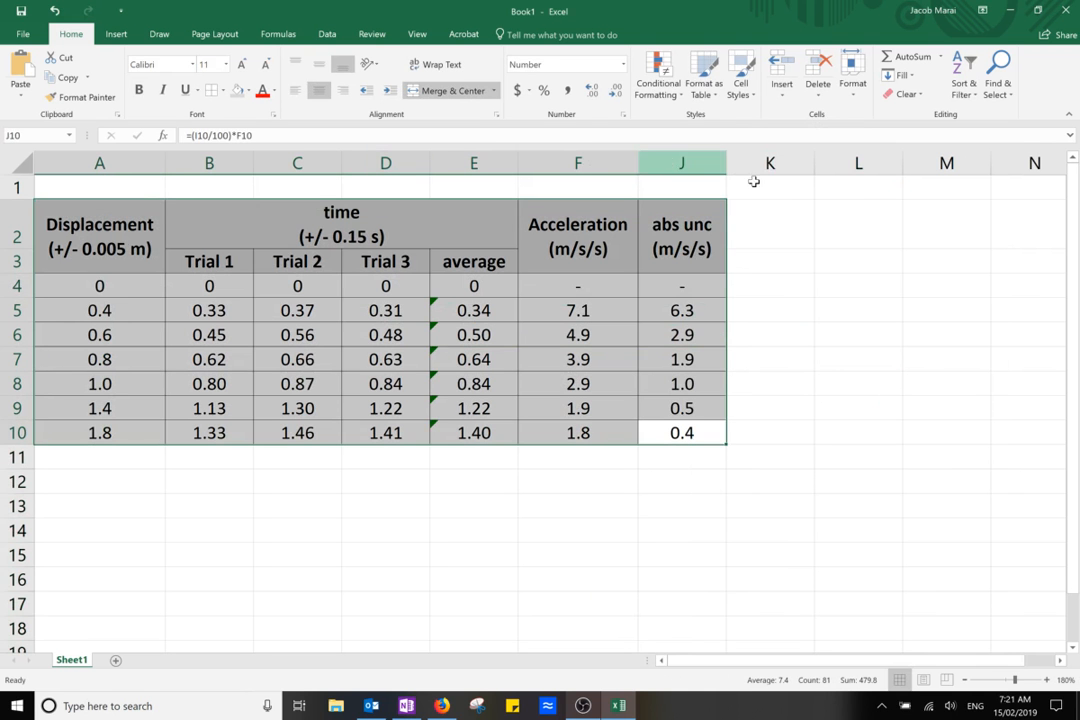
pyautogui.click(848, 234)
# - Unhide the percentage uncertainty columns between the Acceleration column F and the abs unc column J
pyautogui.moveTo(649, 157); pyautogui.dragTo(622, 154)
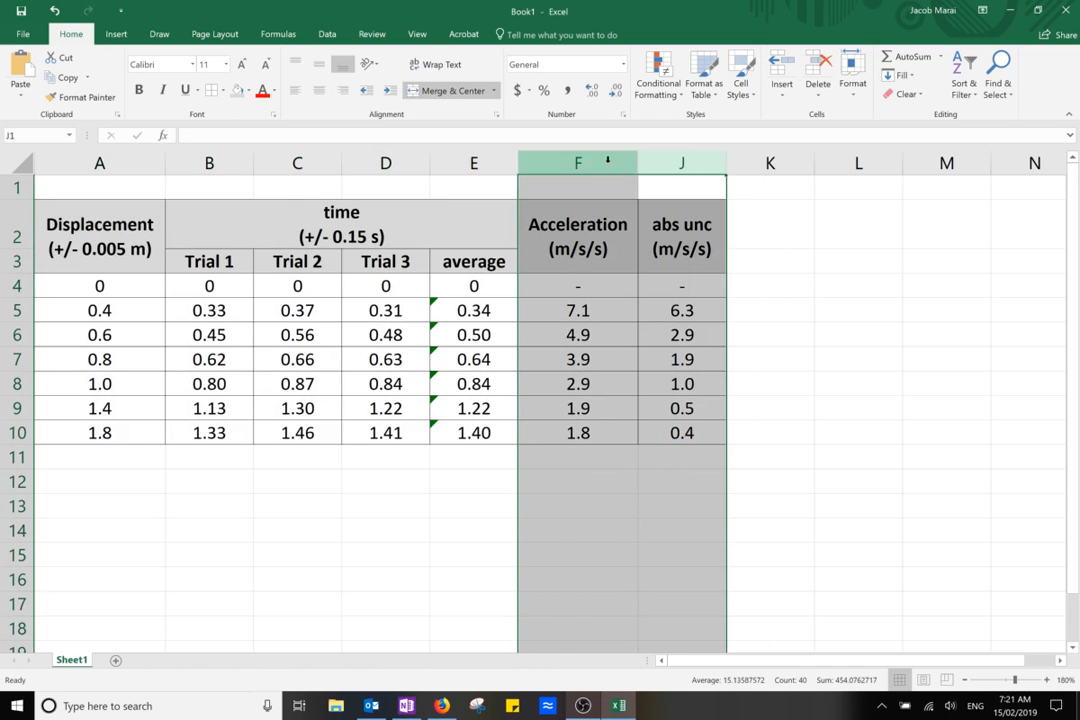
pyautogui.click(861, 282)
pyautogui.moveTo(682, 161); pyautogui.dragTo(600, 158)
pyautogui.rightClick(600, 158)
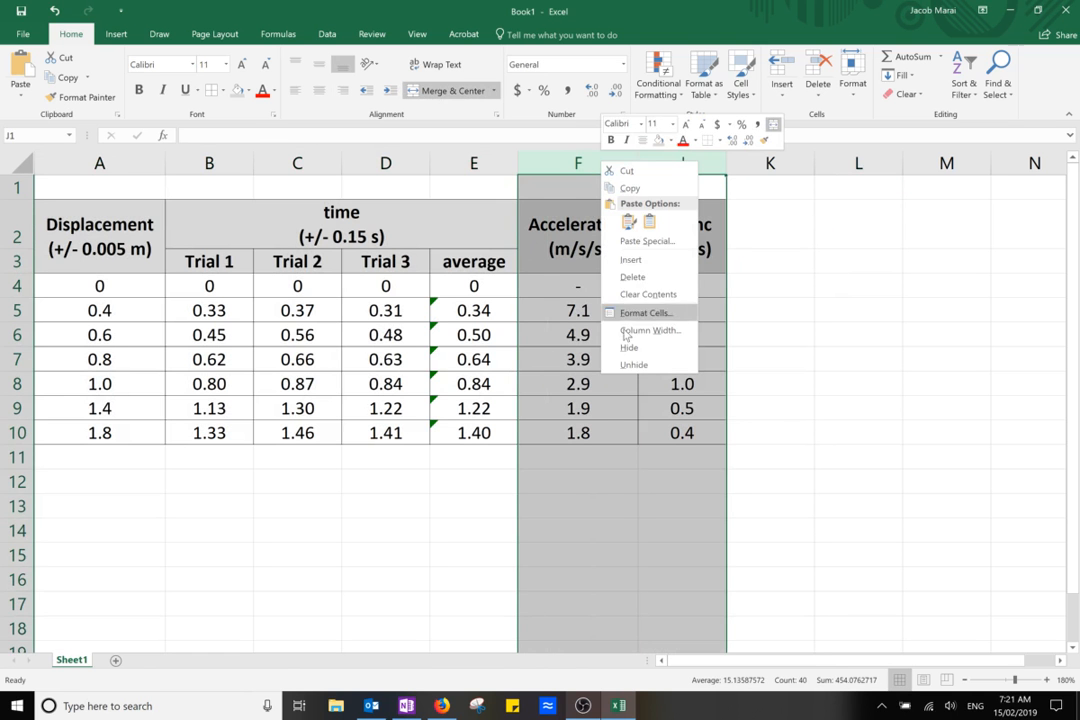
pyautogui.click(624, 366)
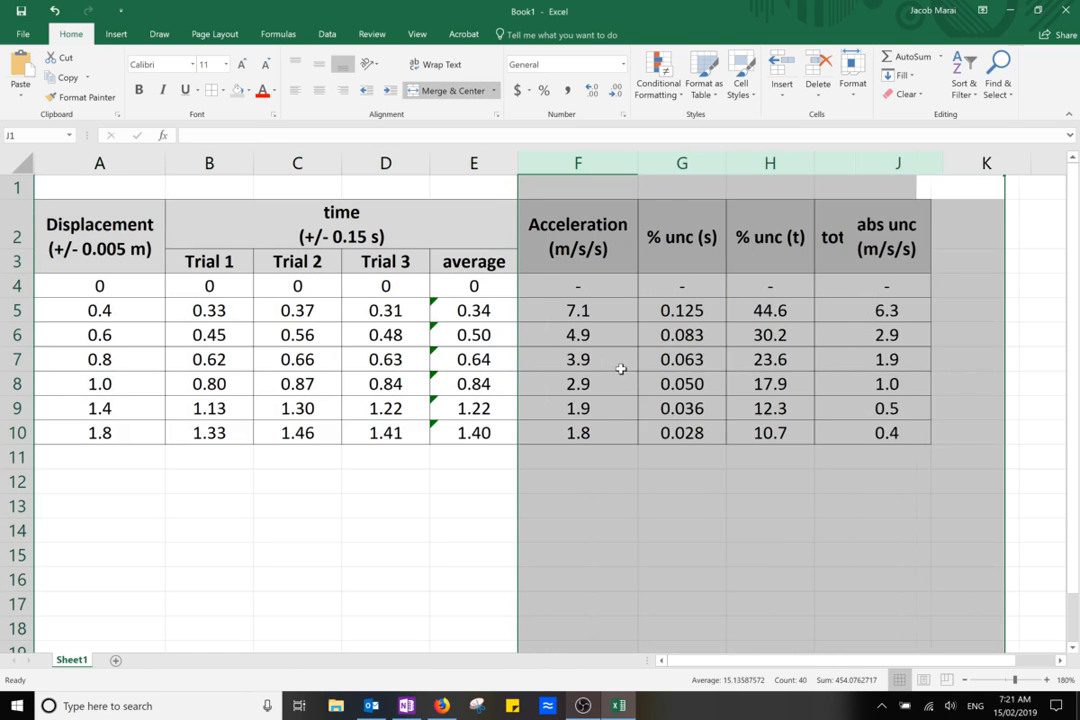
pyautogui.click(658, 514)
pyautogui.click(552, 516)
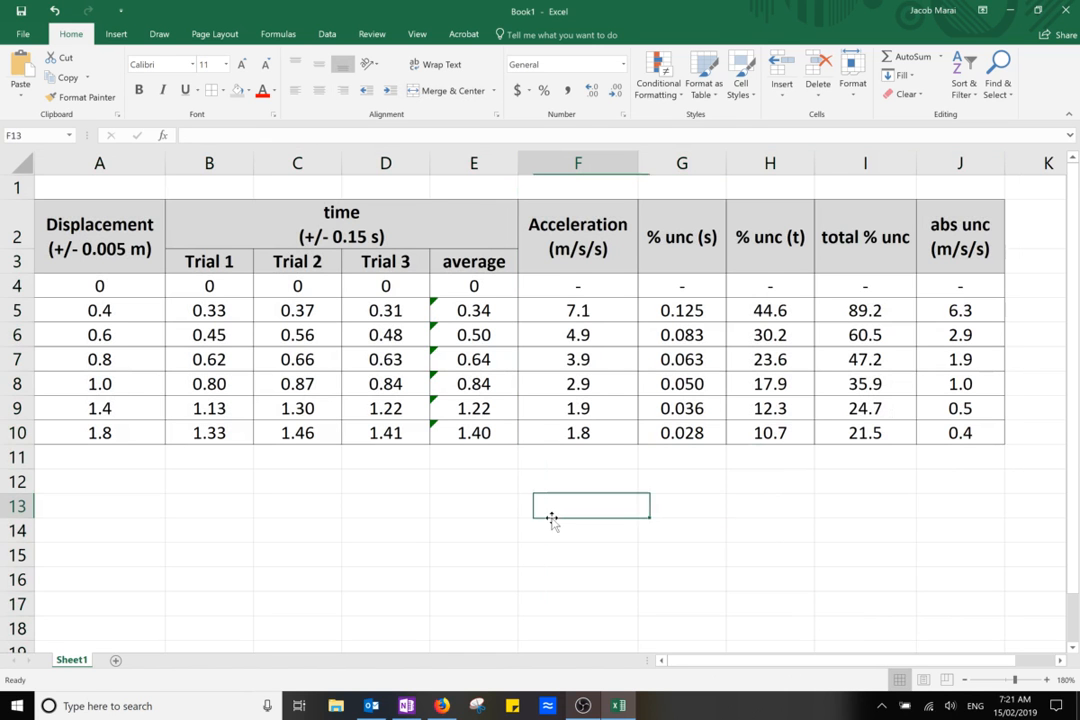